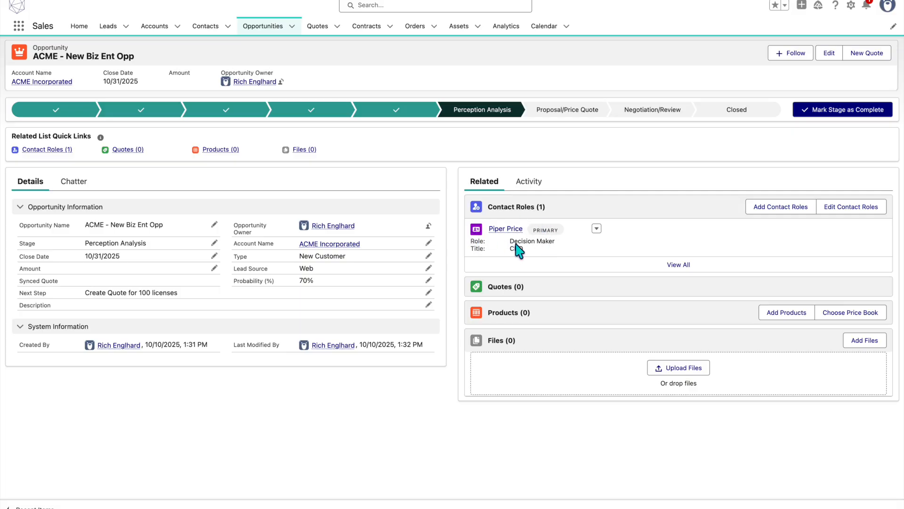
Create a quote from the opportunity, named "ACME - New Biz Ent Quote", keeping the default contact, expiration date and opportunity sync.
{"action": "left_click", "coordinate": [858, 53]}
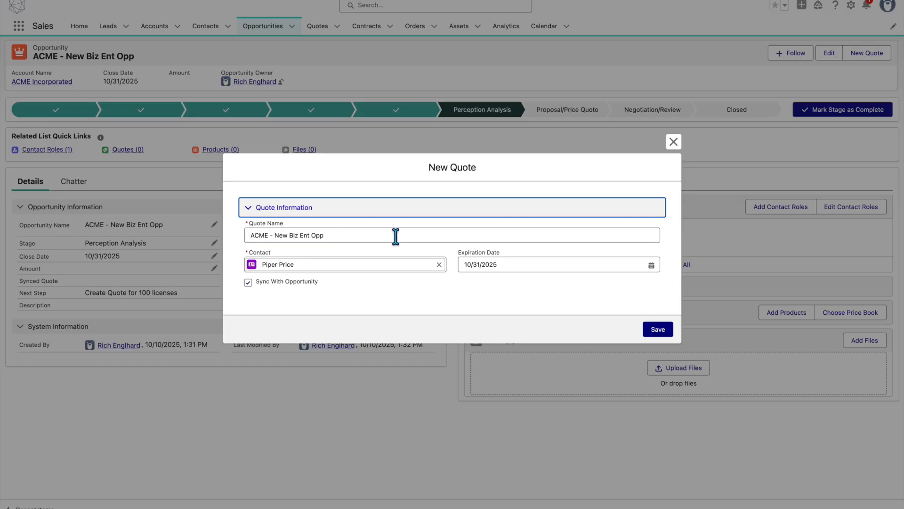
{"action": "left_click_drag", "start_coordinate": [309, 235], "coordinate": [367, 235]}
{"action": "type", "text": "Quote"}
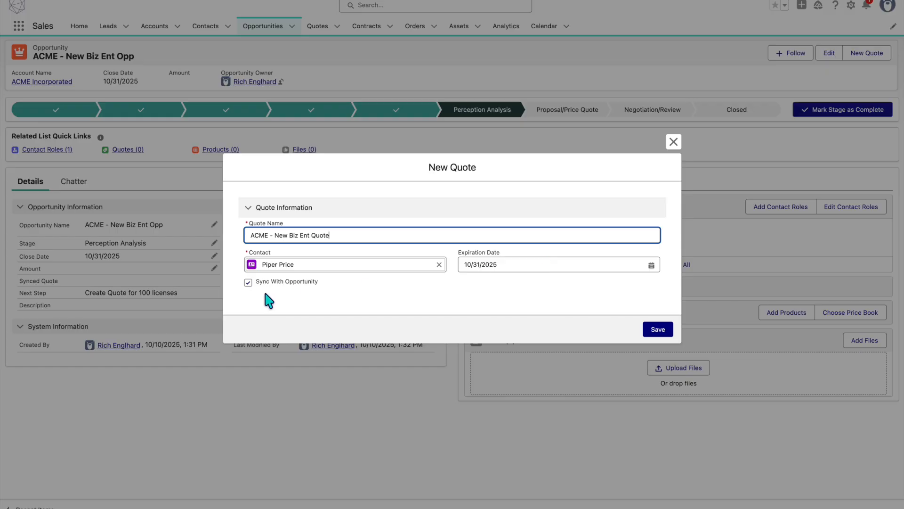
{"action": "left_click", "coordinate": [656, 332]}
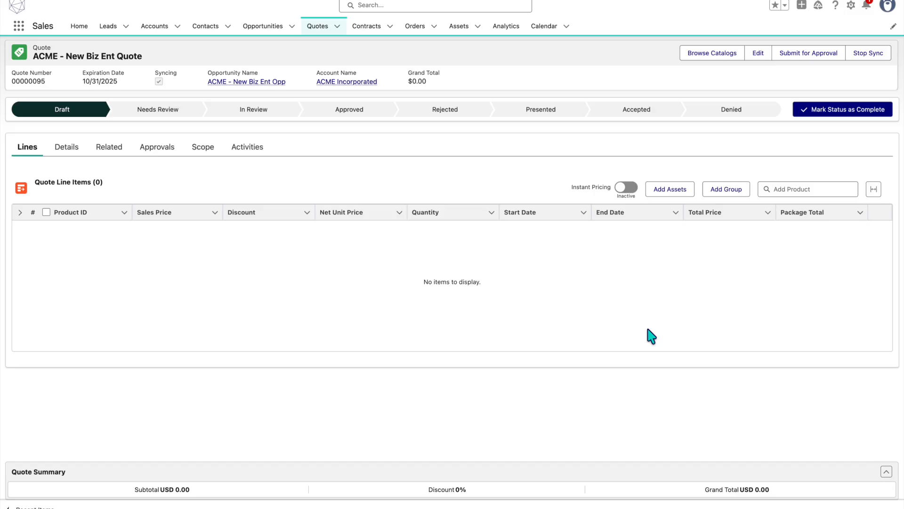
Browse the product catalogs for the quote and review the Main catalog's Software, Services and All Products categories.
{"action": "left_click", "coordinate": [715, 59]}
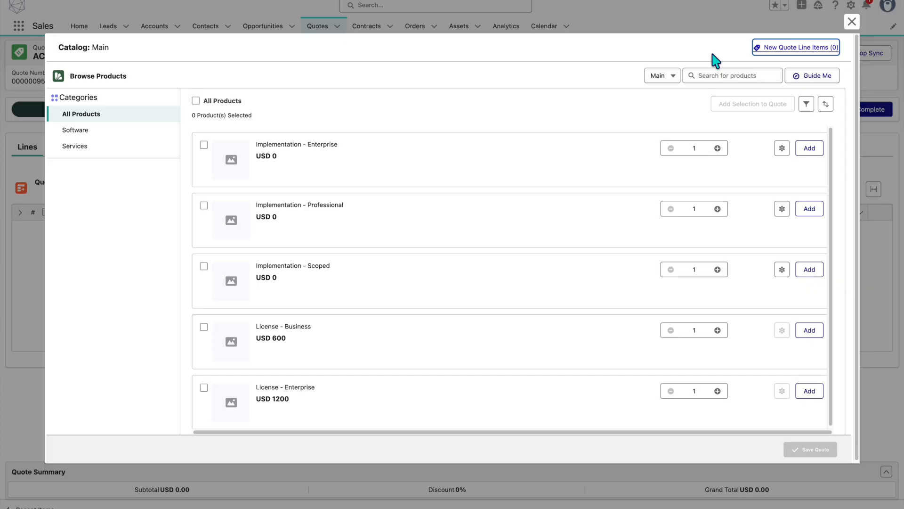
{"action": "left_click", "coordinate": [672, 77]}
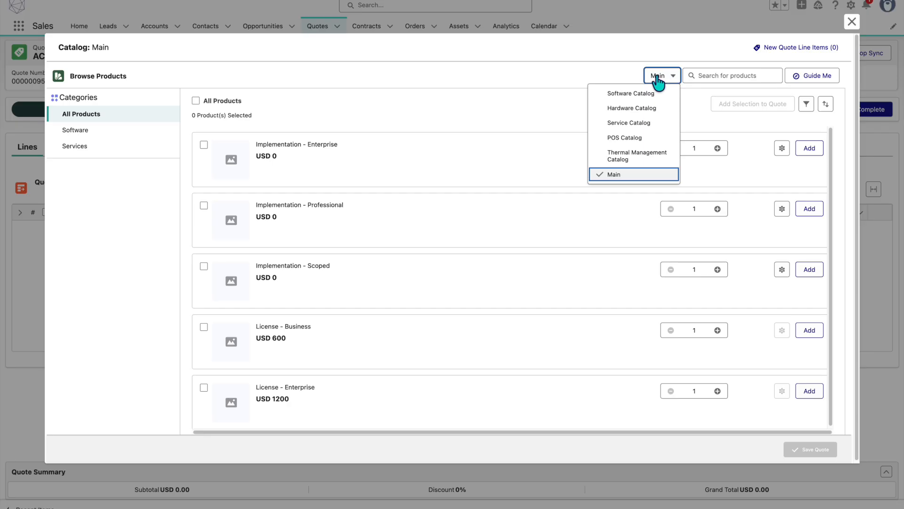
{"action": "left_click", "coordinate": [620, 75]}
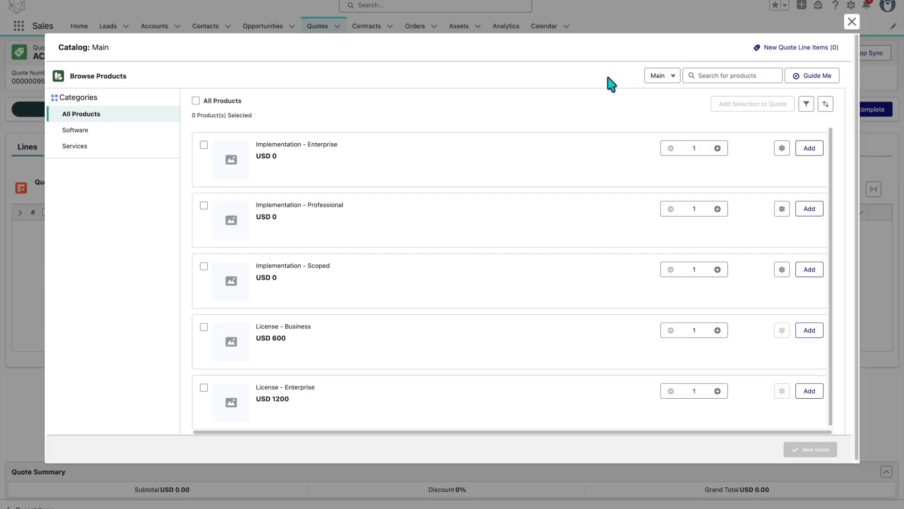
{"action": "left_click", "coordinate": [135, 134]}
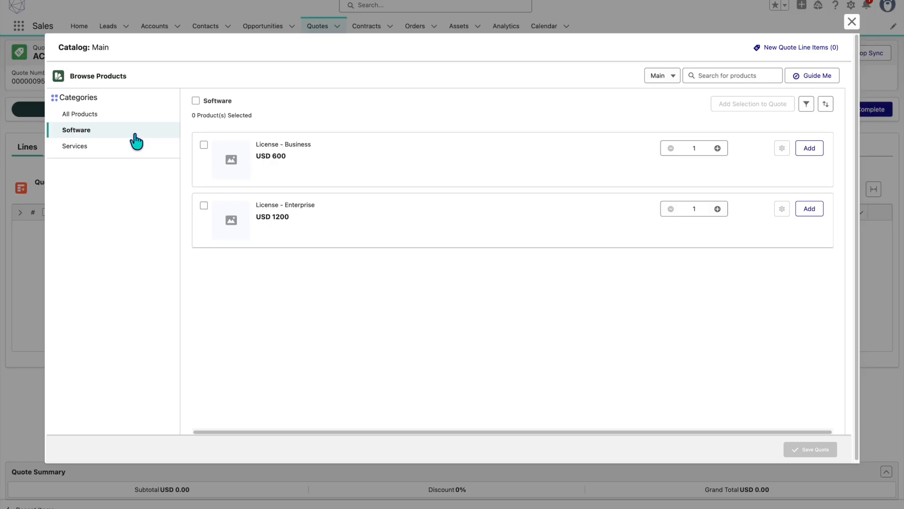
{"action": "left_click", "coordinate": [130, 147]}
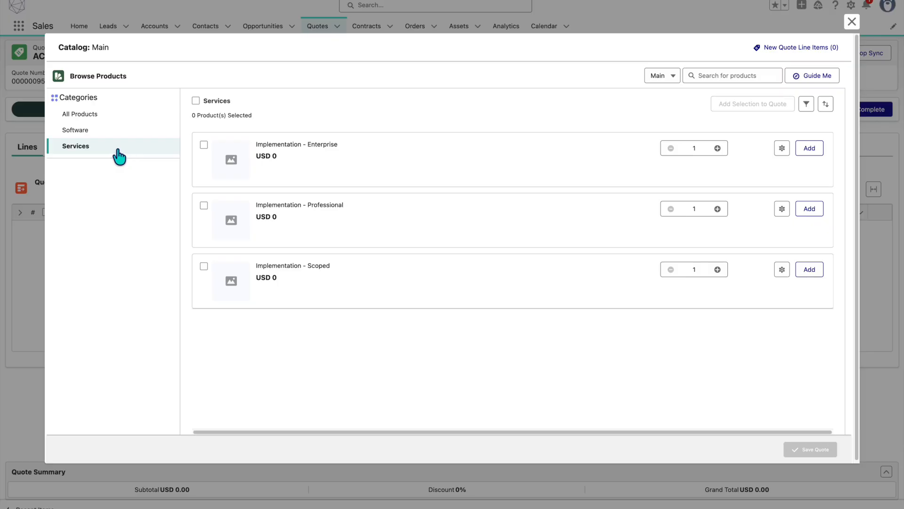
{"action": "left_click", "coordinate": [111, 115]}
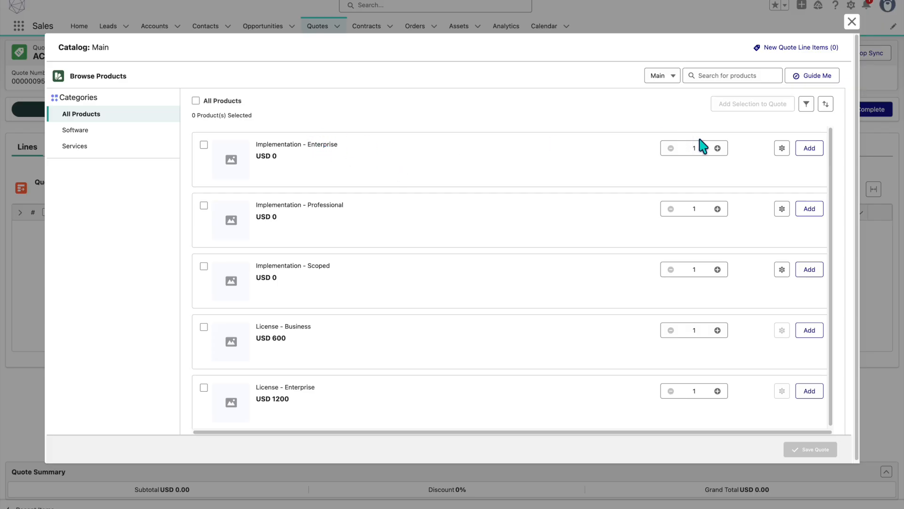
Configure the Implementation - Enterprise product with 250 users to be trained and review its resources.
{"action": "left_click", "coordinate": [782, 149]}
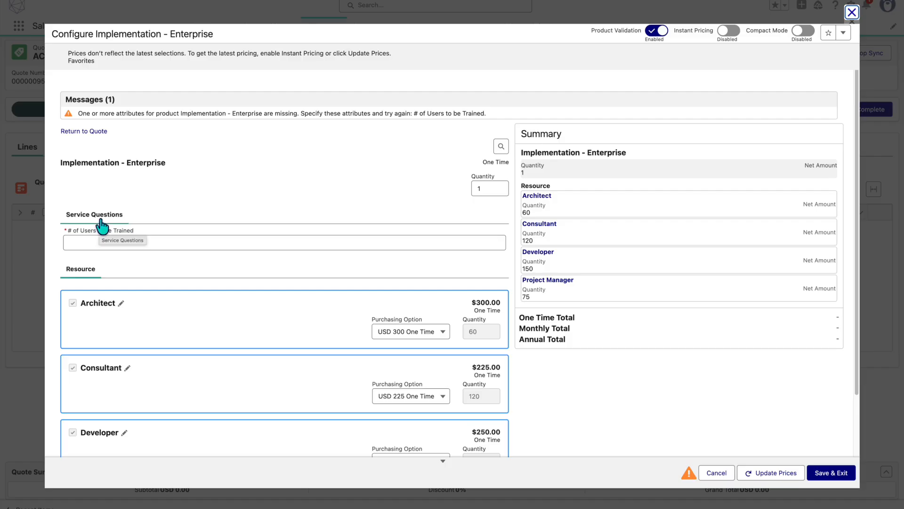
{"action": "left_click", "coordinate": [159, 243]}
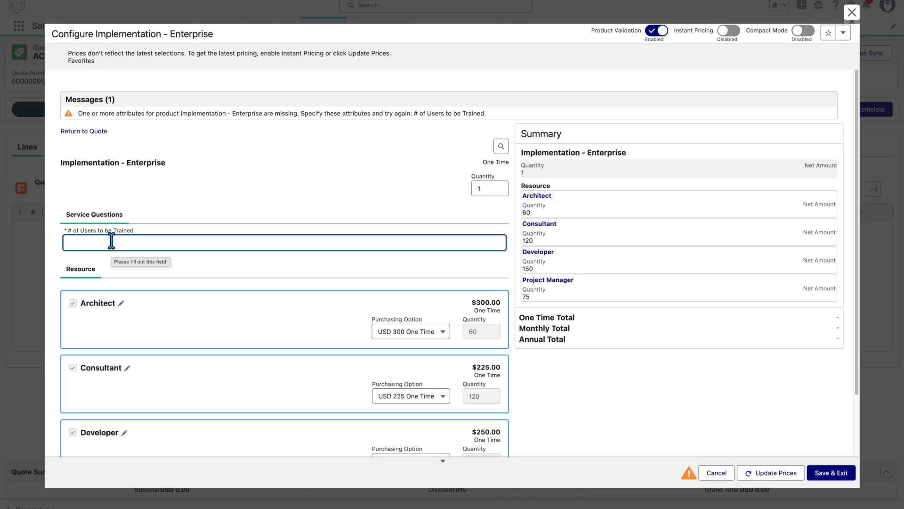
{"action": "type", "text": "250"}
{"action": "key", "text": "Tab"}
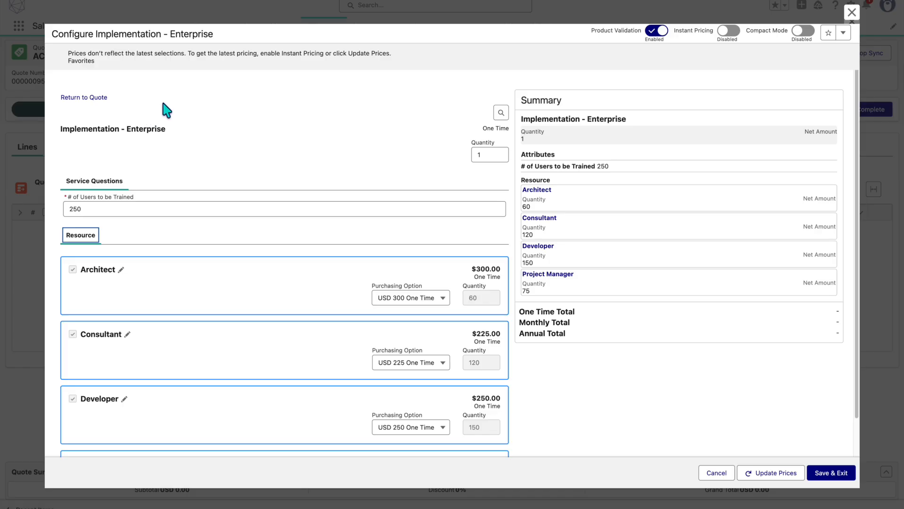
{"action": "scroll", "coordinate": [325, 181], "scroll_direction": "down", "scroll_amount": 3}
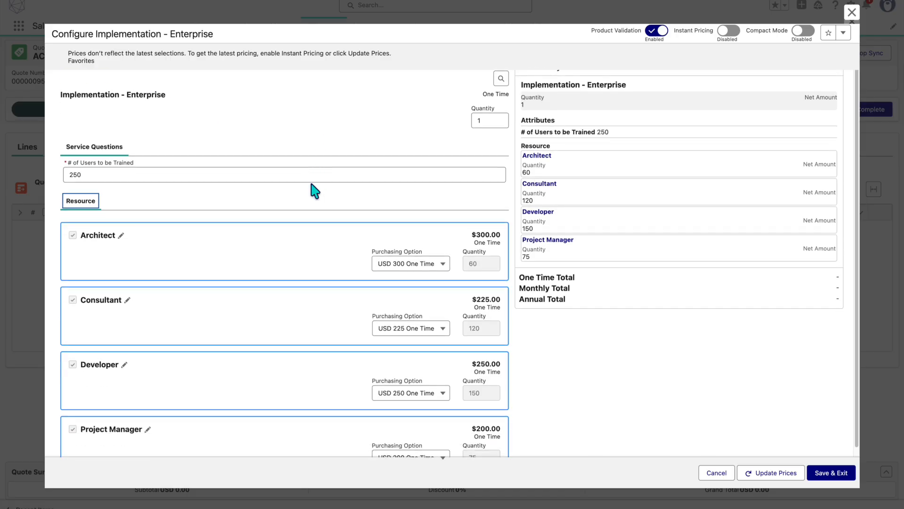
{"action": "scroll", "coordinate": [313, 204], "scroll_direction": "up", "scroll_amount": 3}
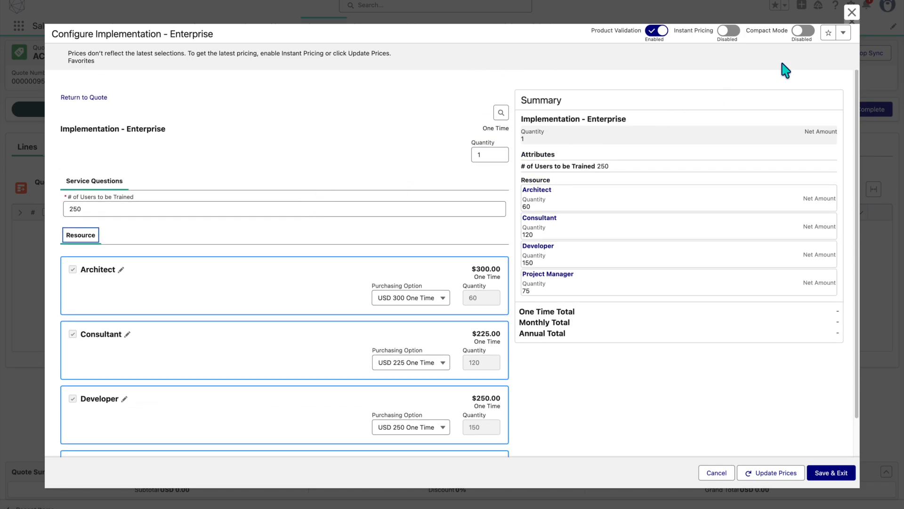
Enable Compact Mode and Instant Pricing for the Implementation - Enterprise configuration and save it to the quote.
{"action": "left_click", "coordinate": [804, 32]}
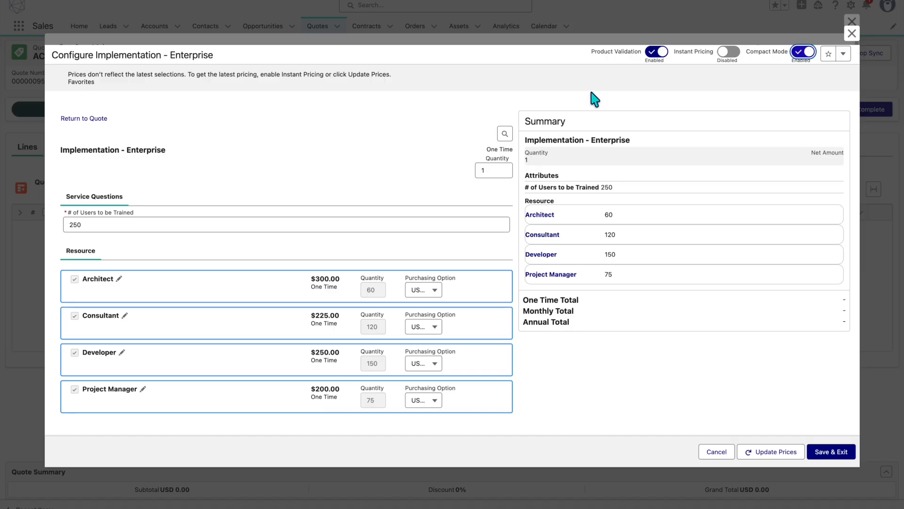
{"action": "left_click", "coordinate": [728, 52]}
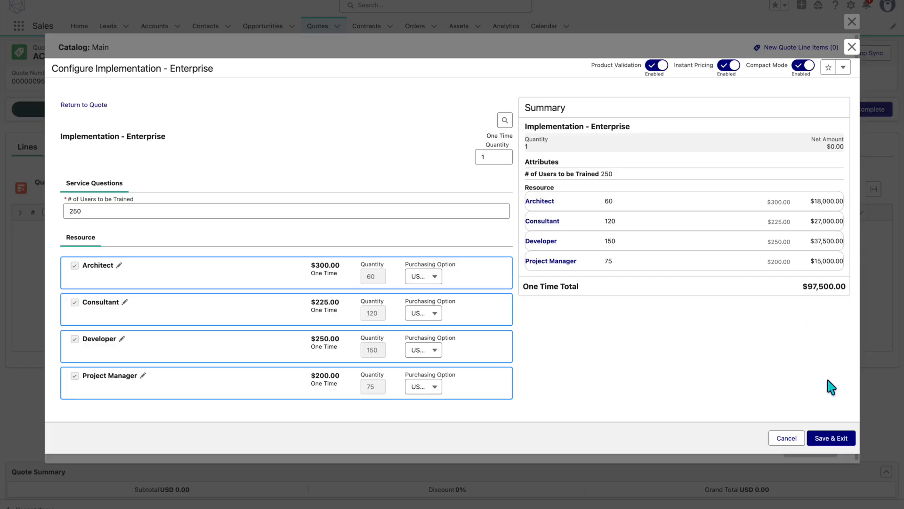
{"action": "left_click", "coordinate": [834, 442]}
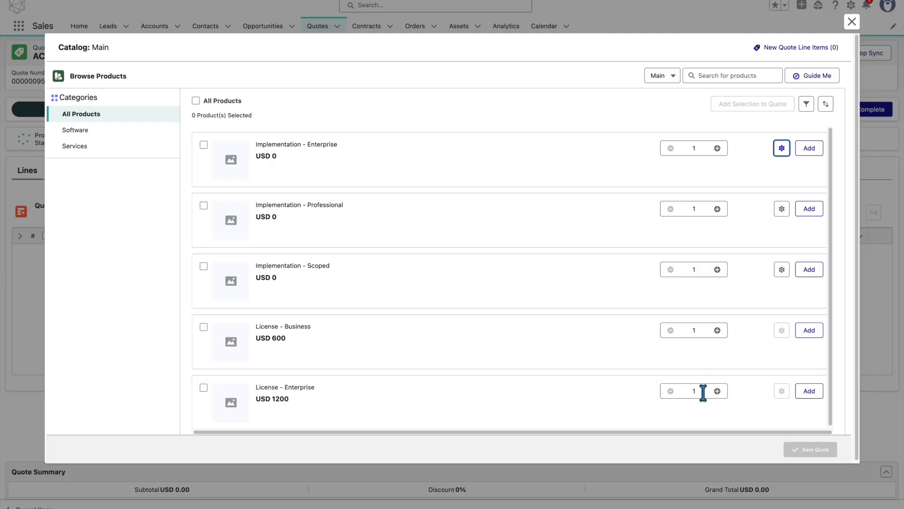
Add 250 units of License - Enterprise from the catalog and save the quote.
{"action": "left_click_drag", "start_coordinate": [703, 391], "coordinate": [678, 390]}
{"action": "type", "text": "250"}
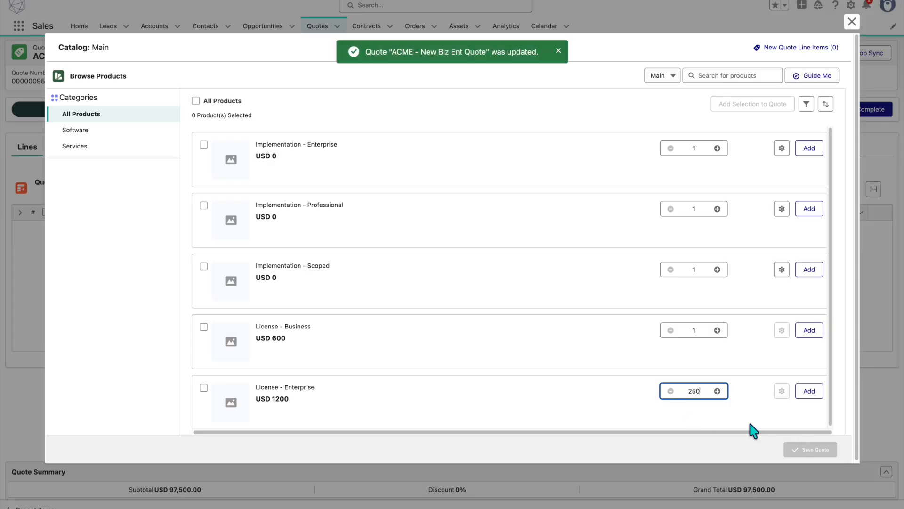
{"action": "key", "text": "Tab"}
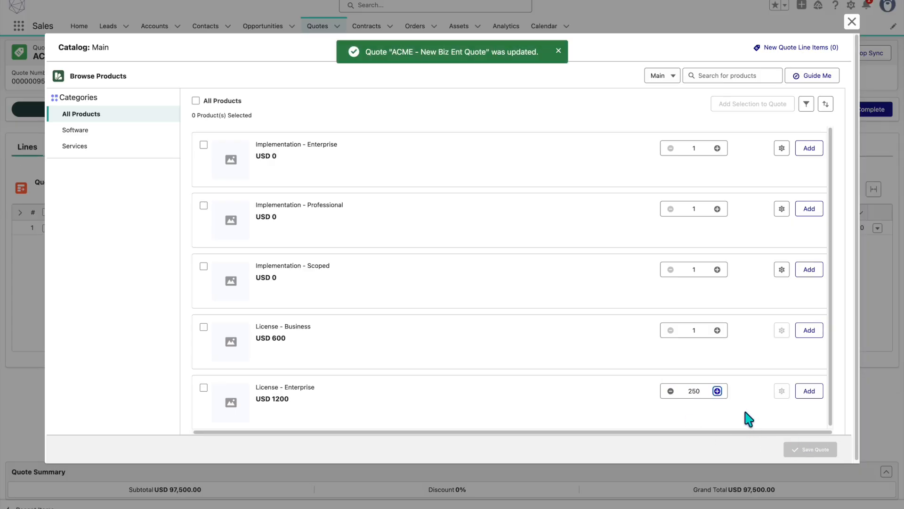
{"action": "left_click", "coordinate": [809, 397]}
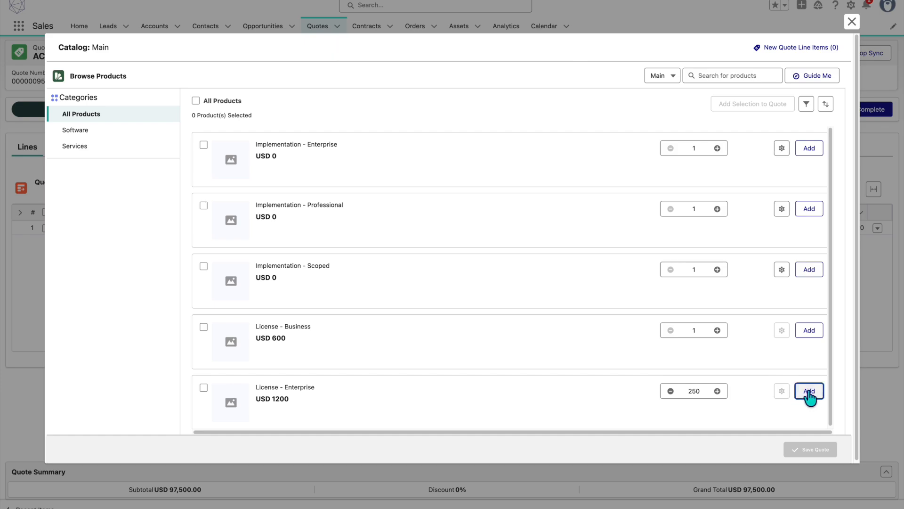
{"action": "left_click", "coordinate": [812, 451]}
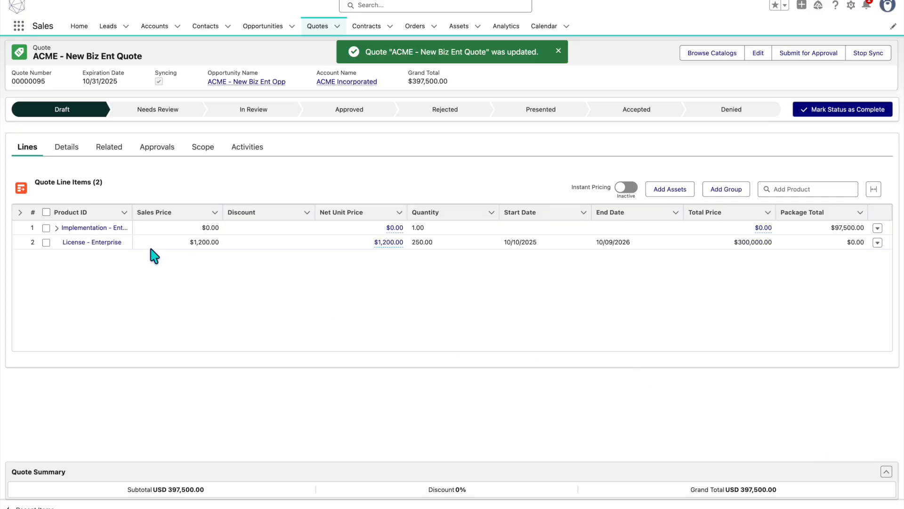
Examine the resource lines inside the Implementation - Enterprise package and how their prices are calculated.
{"action": "left_click", "coordinate": [57, 228]}
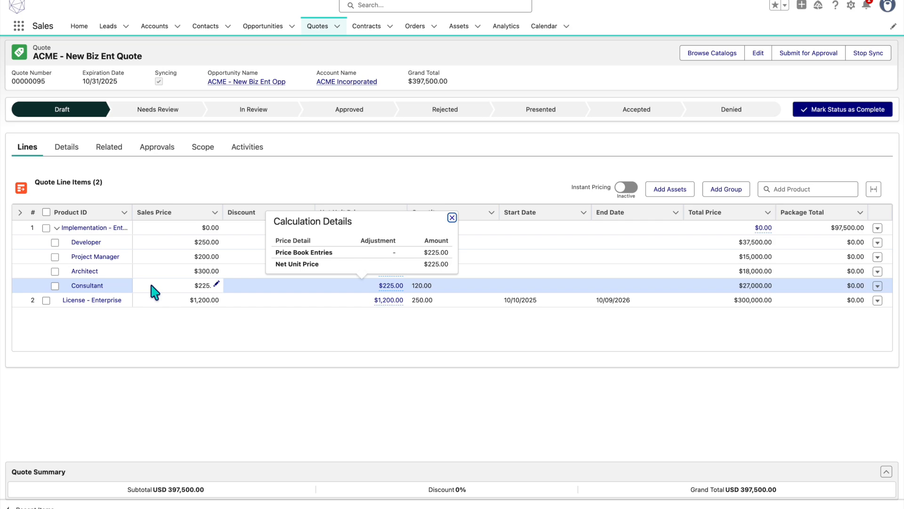
{"action": "left_click", "coordinate": [149, 236]}
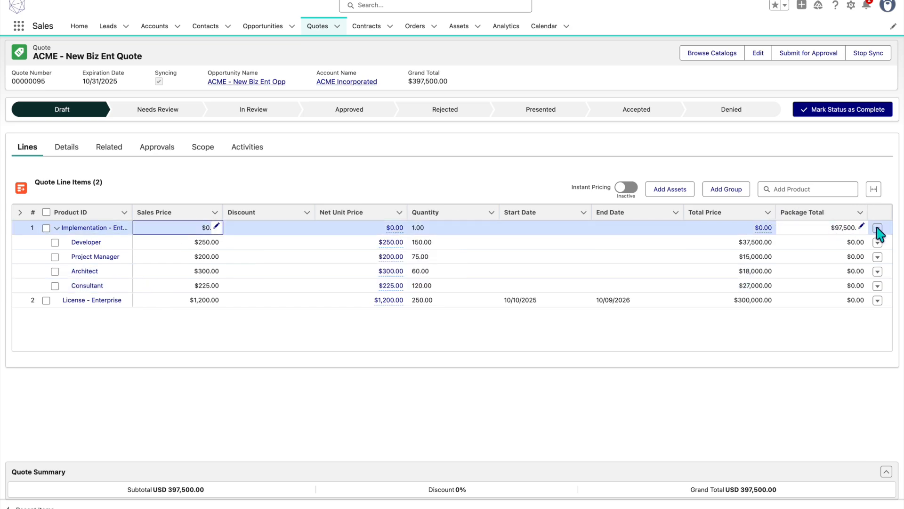
{"action": "left_click", "coordinate": [57, 228]}
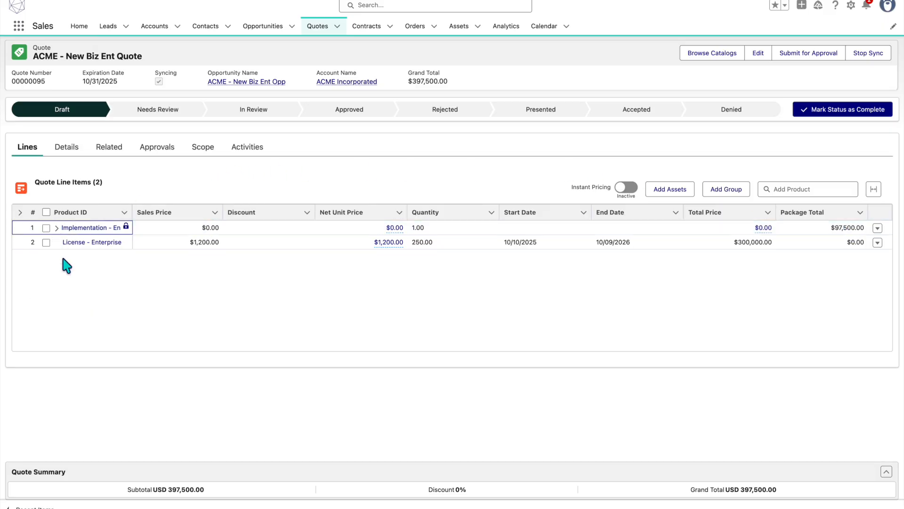
Apply a 10 percent discount to the License - Enterprise line and save the quote lines.
{"action": "left_click", "coordinate": [309, 241]}
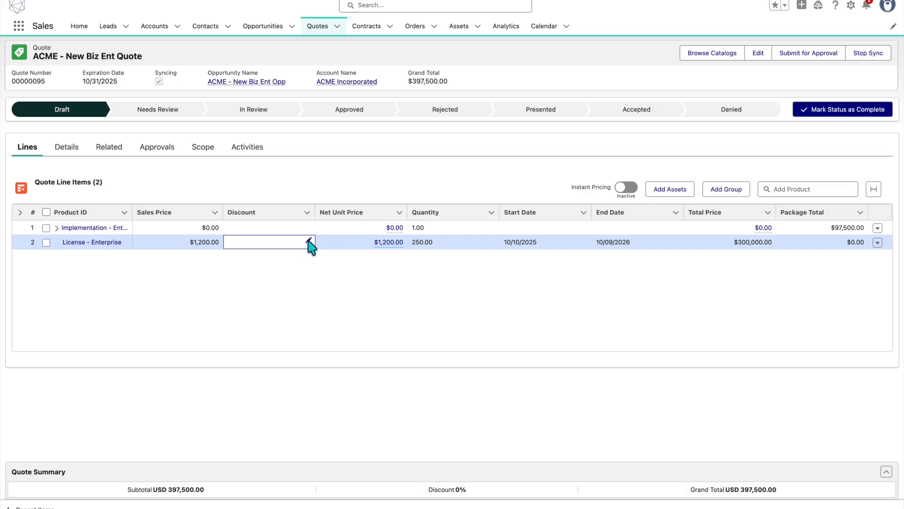
{"action": "left_click", "coordinate": [312, 248]}
{"action": "left_click", "coordinate": [333, 277]}
{"action": "left_click", "coordinate": [253, 243]}
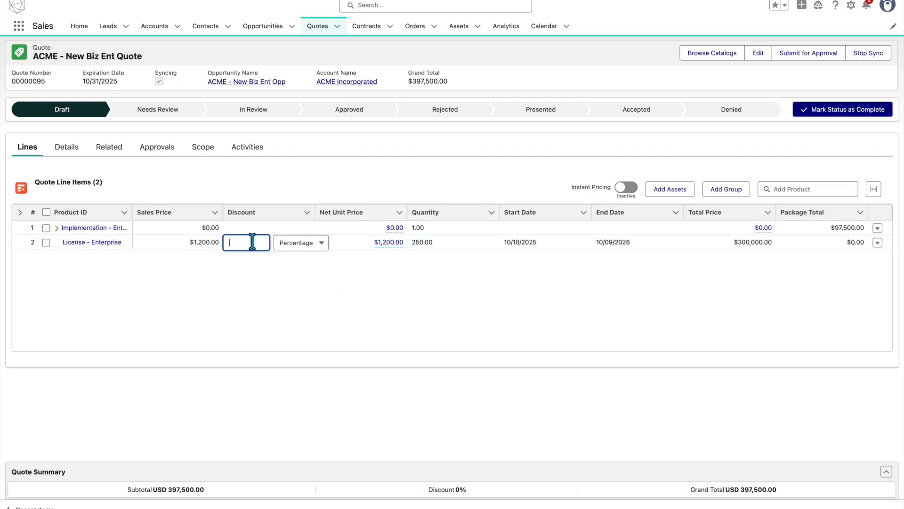
{"action": "type", "text": "10"}
{"action": "left_click", "coordinate": [273, 278]}
{"action": "left_click", "coordinate": [278, 283]}
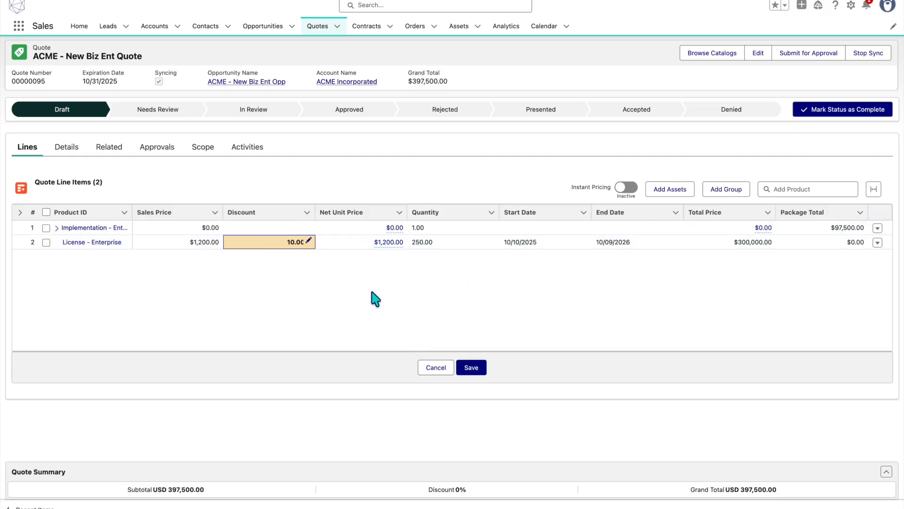
{"action": "left_click", "coordinate": [473, 369]}
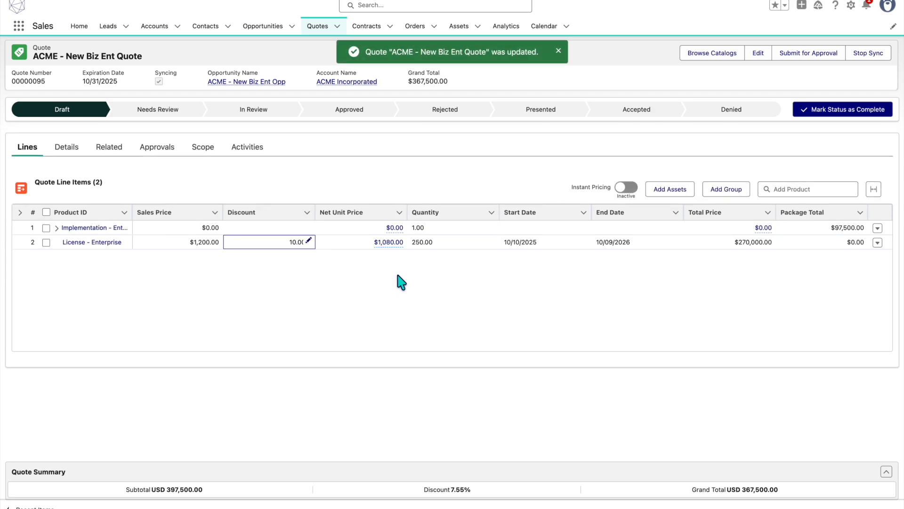
Inspect the discounted license's net unit price calculation and the editable project scope of Implementation - Enterprise, leaving the scope text as is.
{"action": "left_click", "coordinate": [382, 243]}
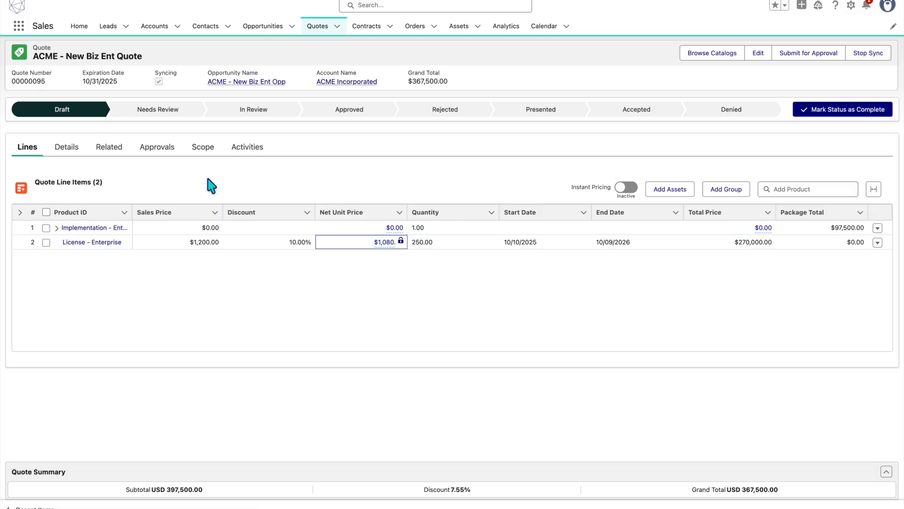
{"action": "left_click", "coordinate": [203, 153]}
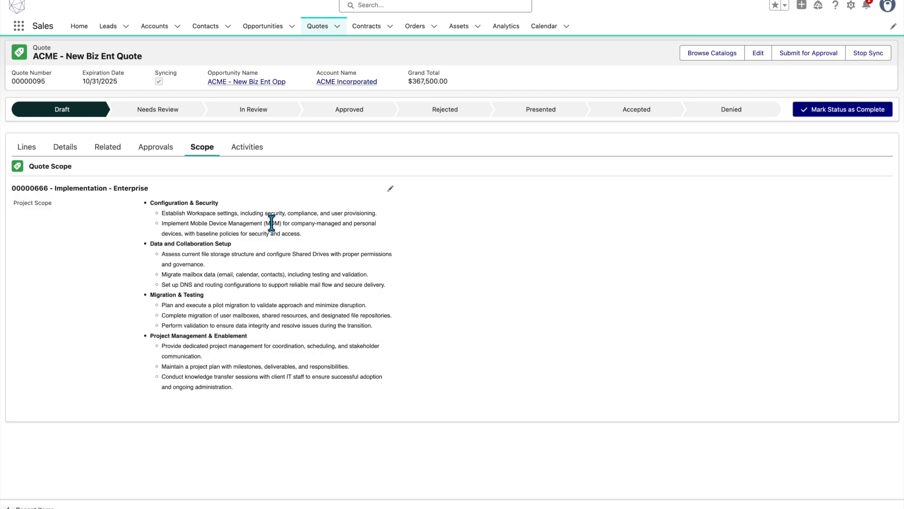
{"action": "left_click", "coordinate": [391, 189]}
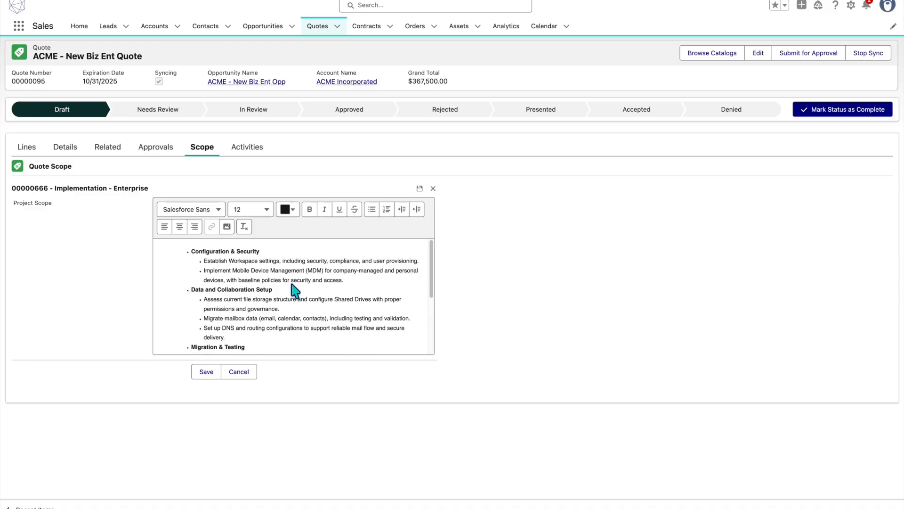
{"action": "left_click", "coordinate": [238, 371]}
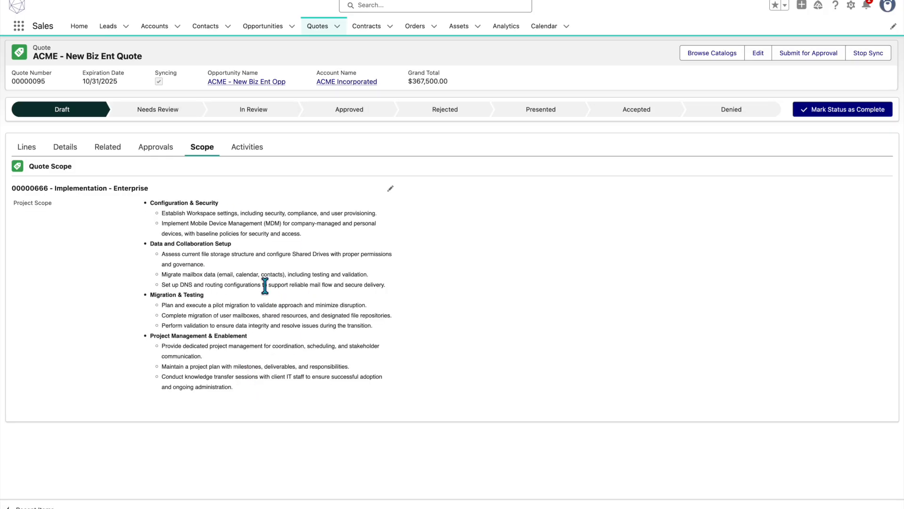
{"action": "left_click", "coordinate": [25, 149]}
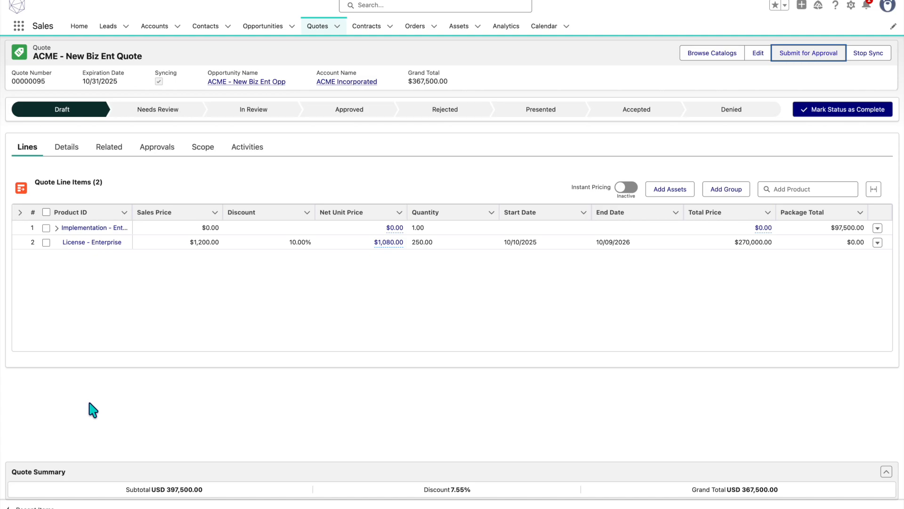
Submit the quote for approval with the comment "Discount to win the deal".
{"action": "left_click", "coordinate": [789, 53]}
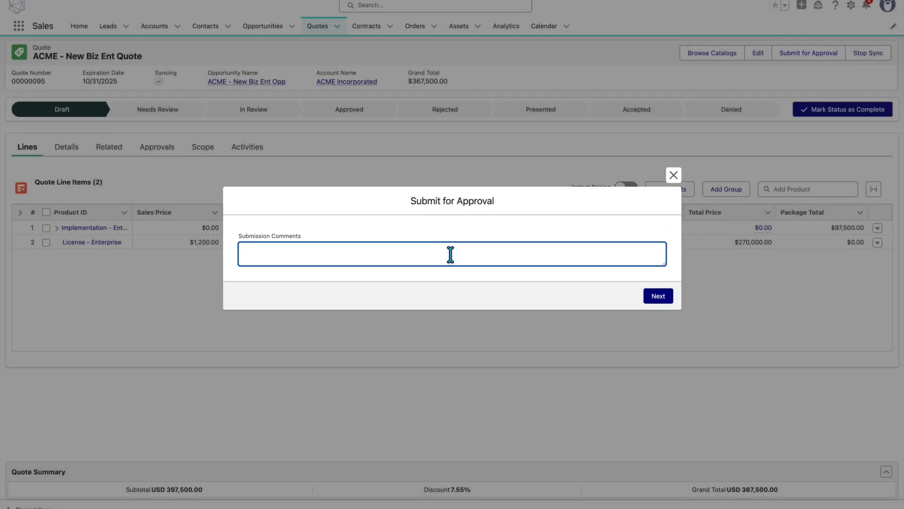
{"action": "type", "text": "Discount fo"}
{"action": "key", "text": "BackSpace"}
{"action": "key", "text": "BackSpace"}
{"action": "type", "text": "to win the deal"}
{"action": "left_click", "coordinate": [663, 298]}
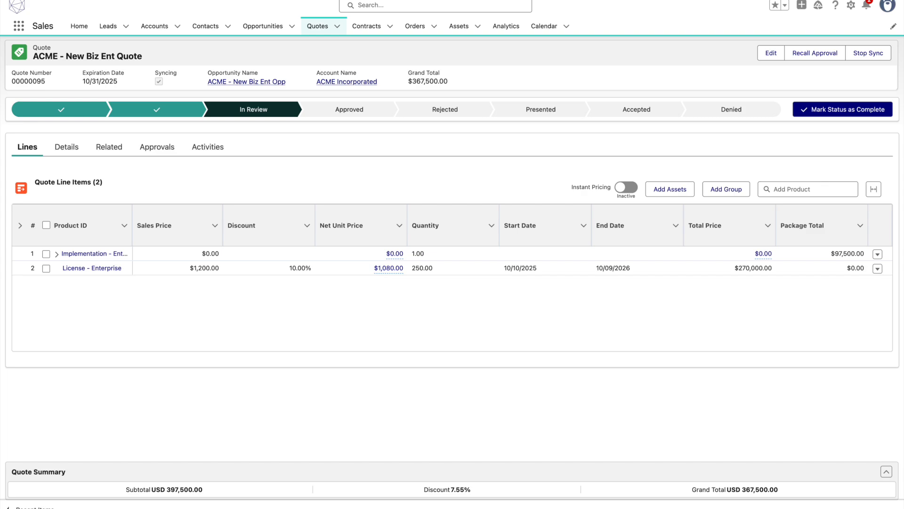
Read the approval request email's keyword and comment instructions for replying, and open the quote from its record link.
{"action": "left_click_drag", "start_coordinate": [0, 179], "coordinate": [224, 51]}
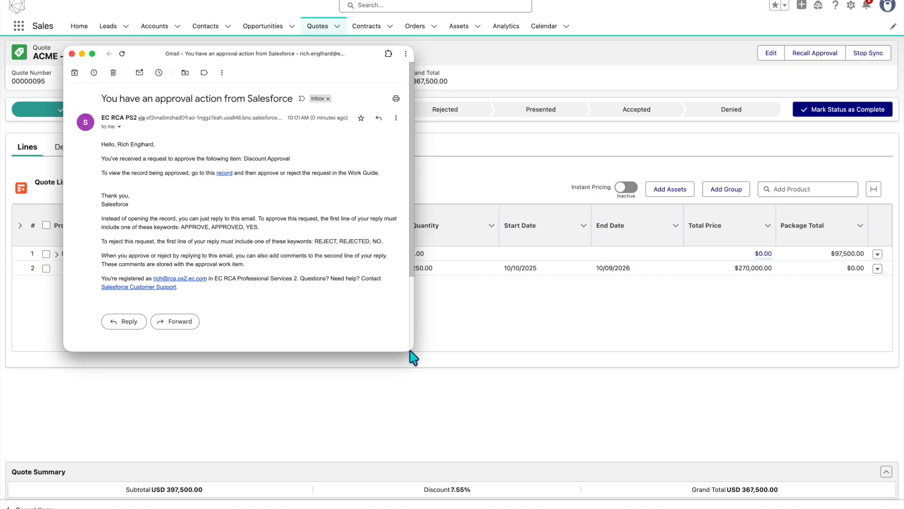
{"action": "left_click_drag", "start_coordinate": [411, 353], "coordinate": [600, 414]}
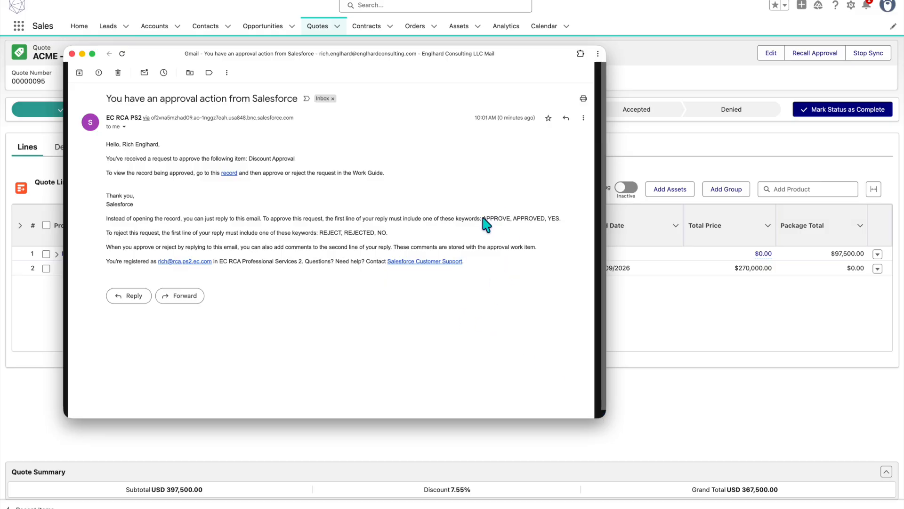
{"action": "left_click_drag", "start_coordinate": [483, 218], "coordinate": [559, 221]}
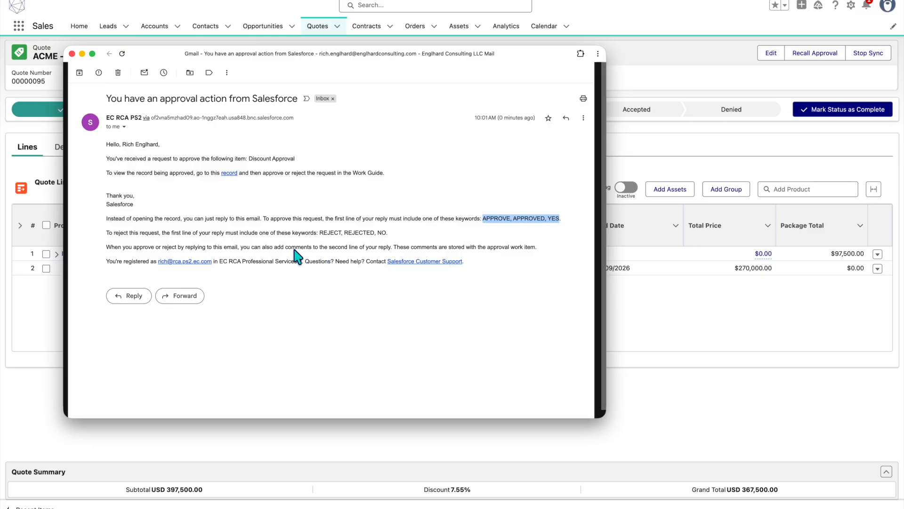
{"action": "left_click_drag", "start_coordinate": [274, 248], "coordinate": [392, 246]}
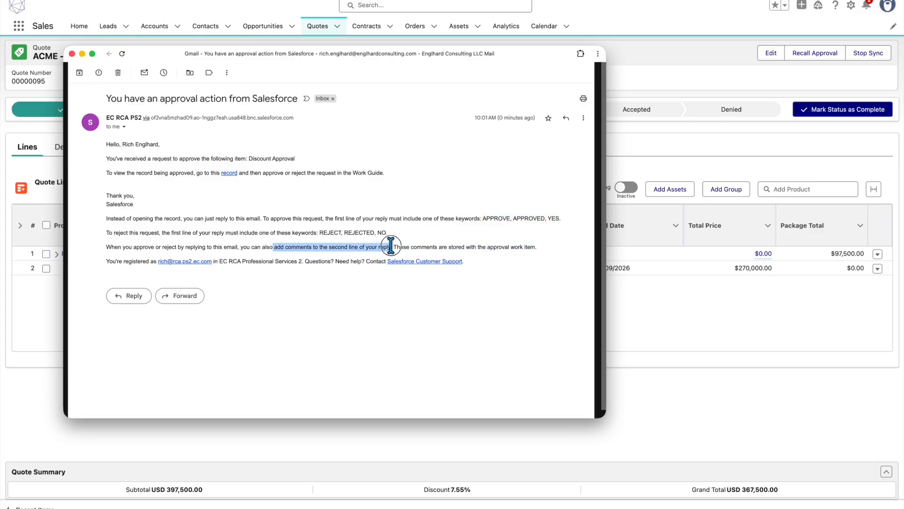
{"action": "left_click", "coordinate": [391, 246]}
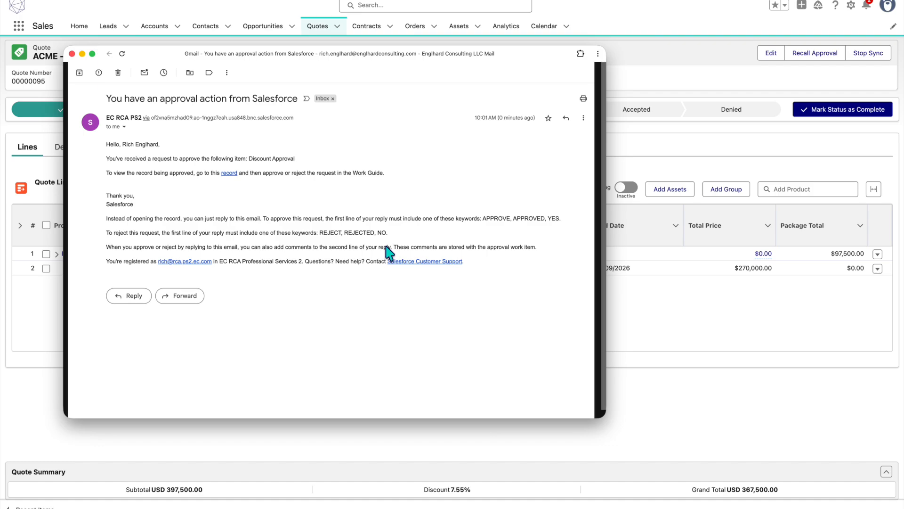
{"action": "left_click", "coordinate": [230, 173]}
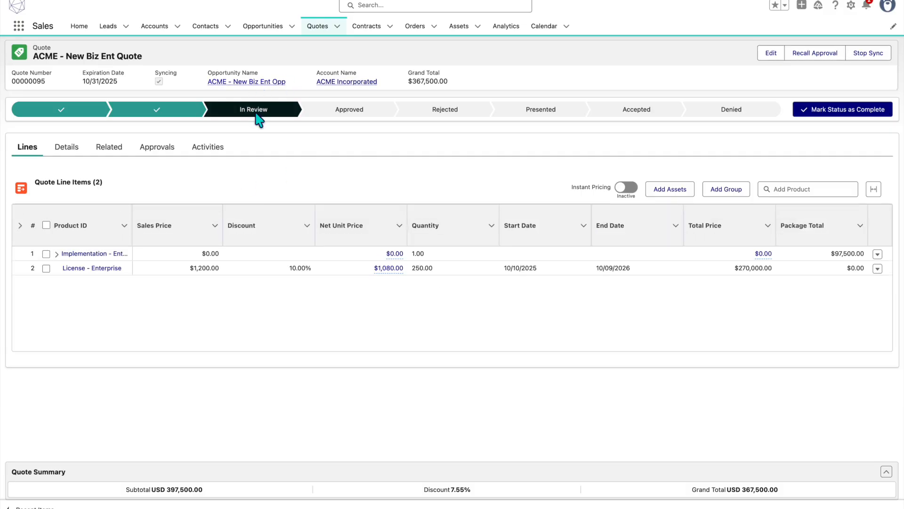
Approve the quote's Discount Approval work item with the decision comment "Let's win this!".
{"action": "left_click", "coordinate": [168, 152]}
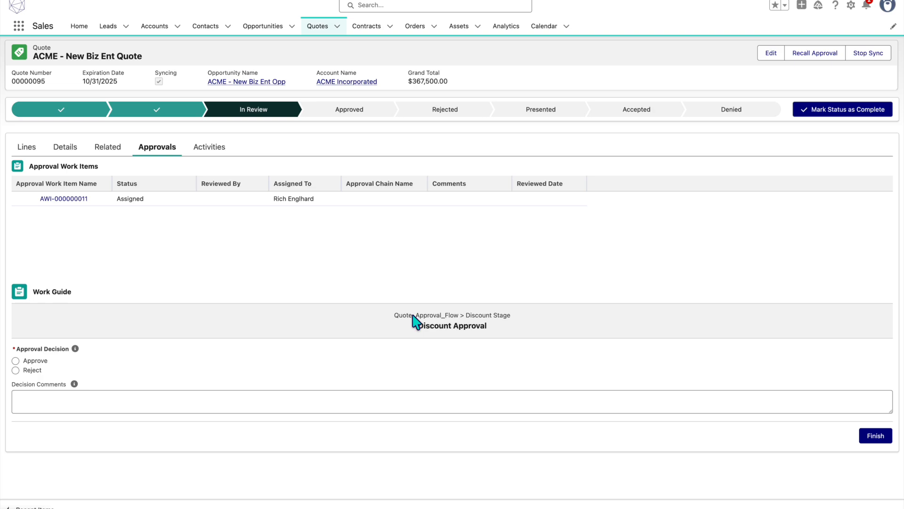
{"action": "left_click_drag", "start_coordinate": [418, 325], "coordinate": [486, 325]}
{"action": "left_click", "coordinate": [15, 361]}
{"action": "left_click", "coordinate": [104, 411]}
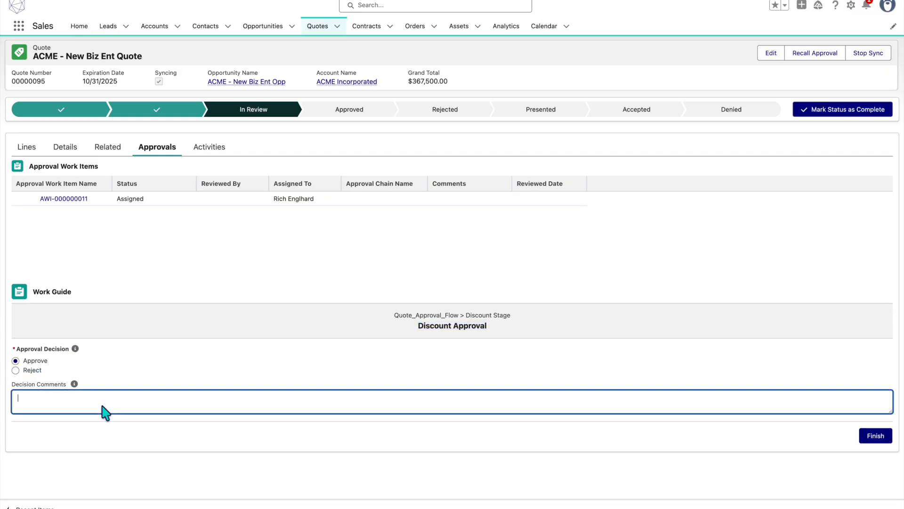
{"action": "type", "text": "Let's win this!"}
{"action": "left_click", "coordinate": [877, 436]}
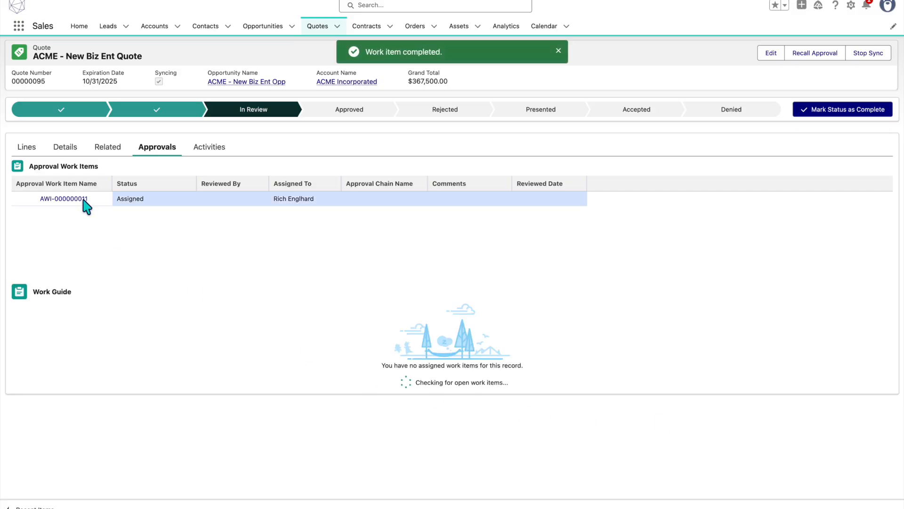
Check the submission date, submitting user and submission comments in the quote's approval information.
{"action": "left_click", "coordinate": [63, 151]}
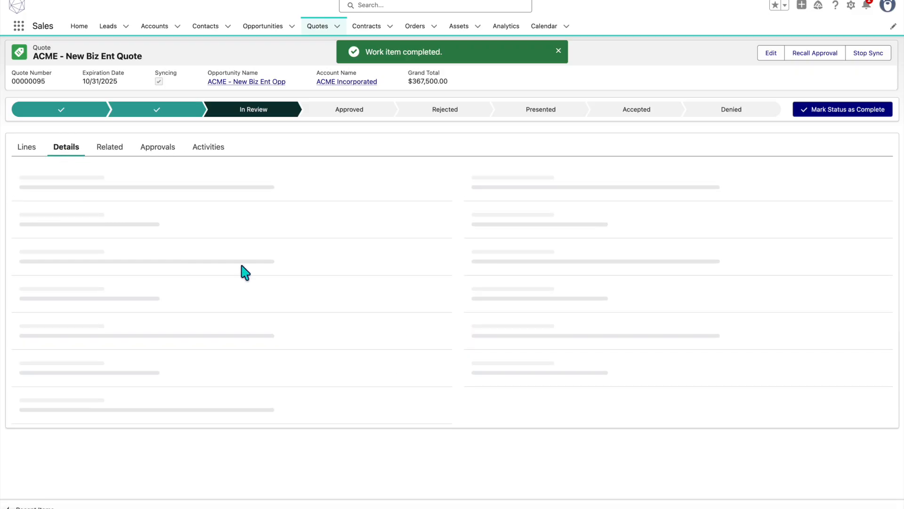
{"action": "scroll", "coordinate": [245, 273], "scroll_direction": "down", "scroll_amount": 3}
{"action": "scroll", "coordinate": [245, 273], "scroll_direction": "down", "scroll_amount": 1}
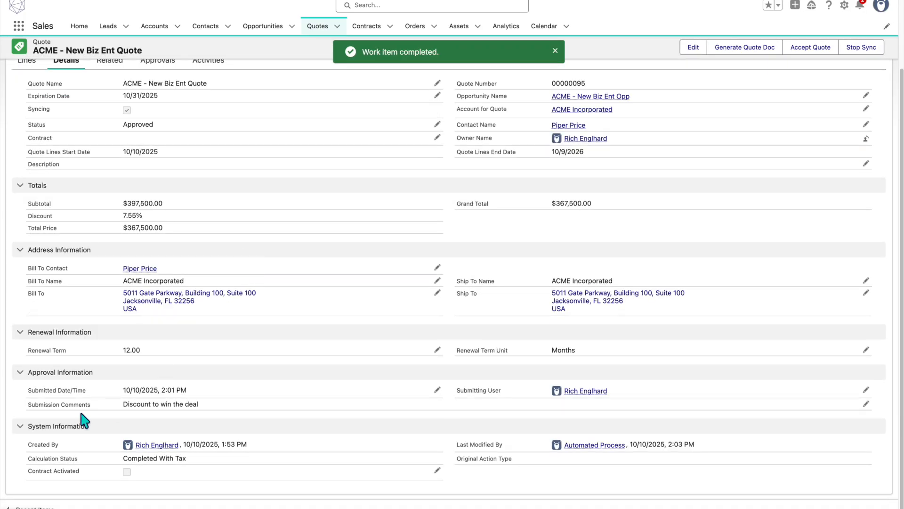
{"action": "left_click_drag", "start_coordinate": [20, 391], "coordinate": [298, 408]}
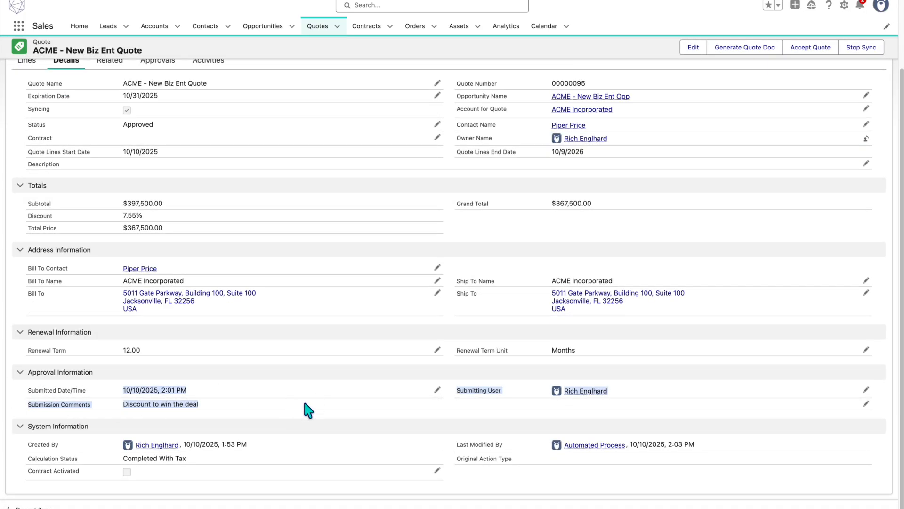
{"action": "left_click", "coordinate": [464, 397]}
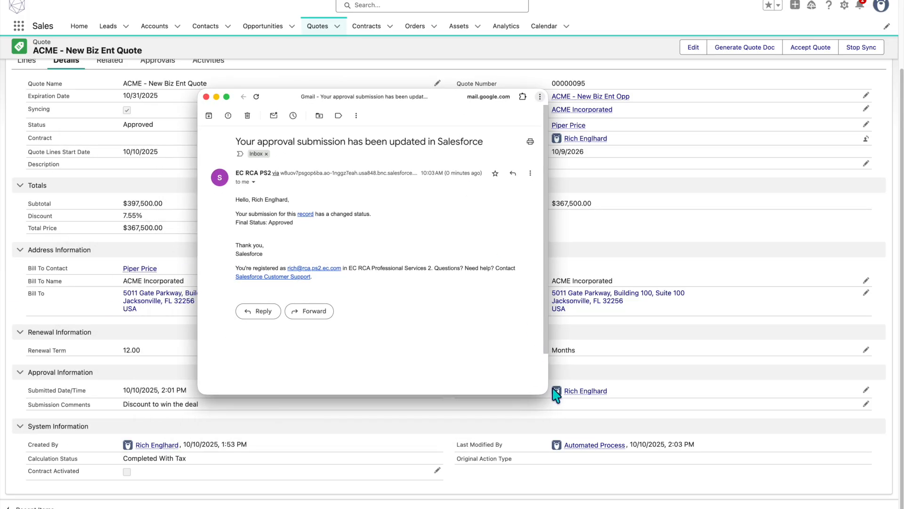
Reopen the quote from the record link in the approval update email and generate its quote document.
{"action": "left_click_drag", "start_coordinate": [548, 395], "coordinate": [687, 418]}
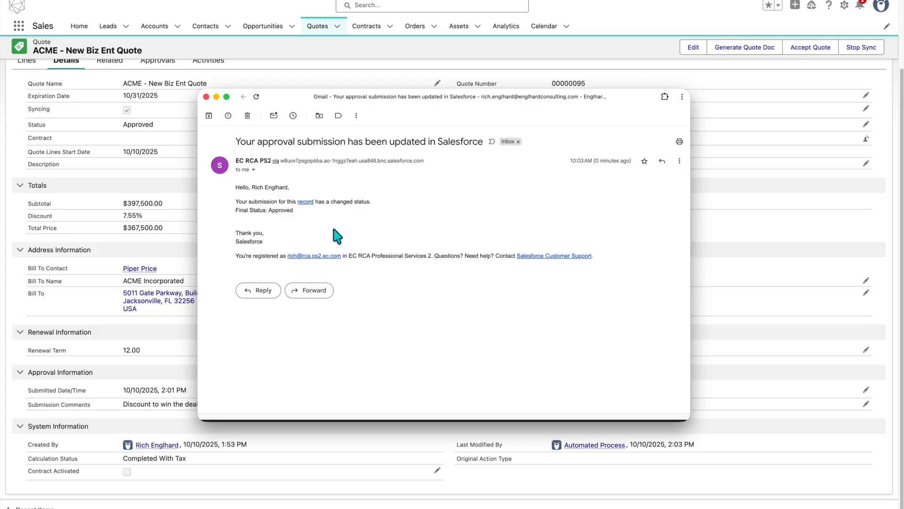
{"action": "left_click", "coordinate": [306, 202]}
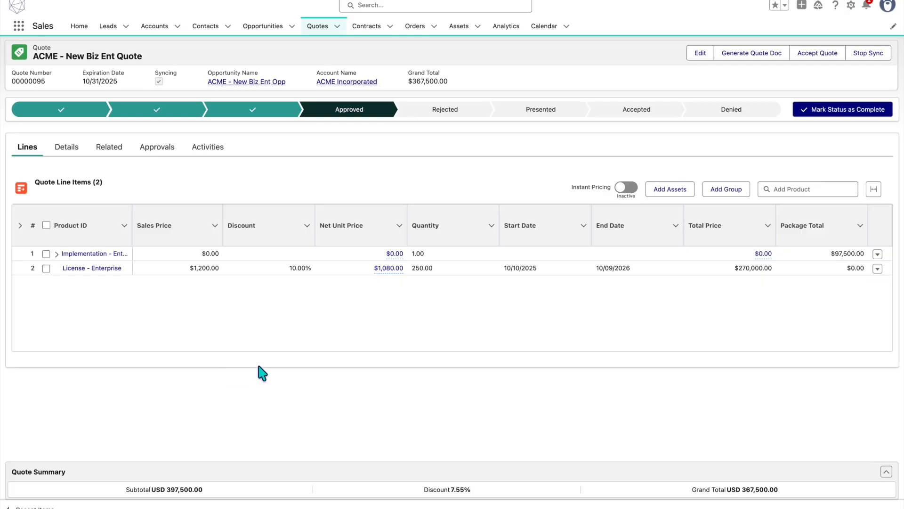
{"action": "left_click", "coordinate": [757, 54]}
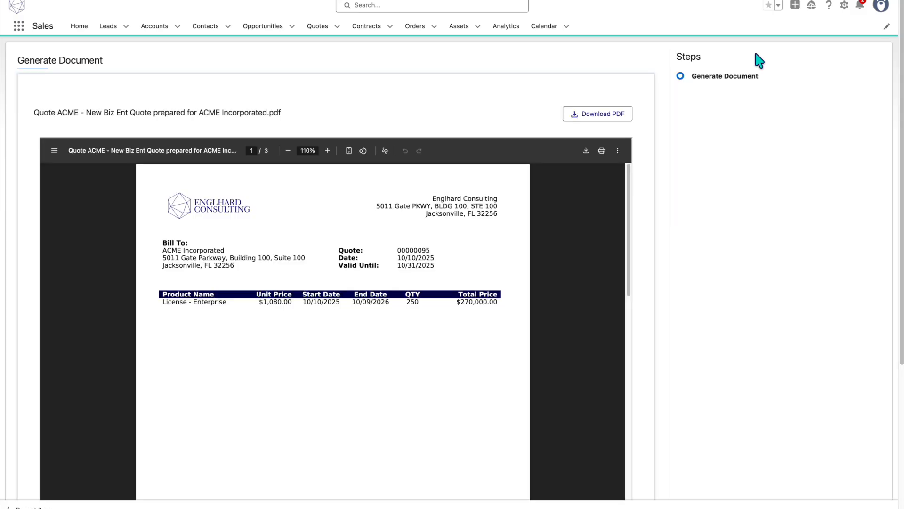
Examine the generated quote PDF, including the license pricing, the Implementation - Enterprise statement of work and the signature page.
{"action": "scroll", "coordinate": [642, 67], "scroll_direction": "down", "scroll_amount": 1}
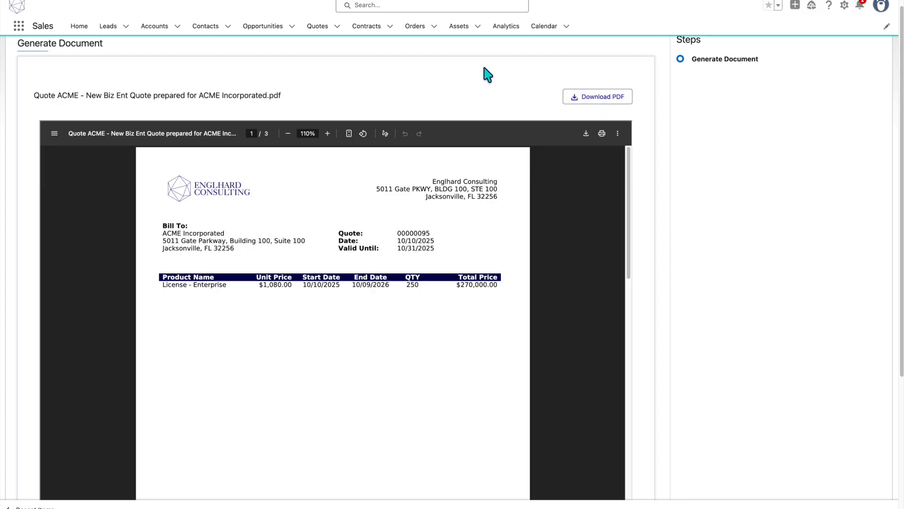
{"action": "scroll", "coordinate": [484, 75], "scroll_direction": "down", "scroll_amount": 3}
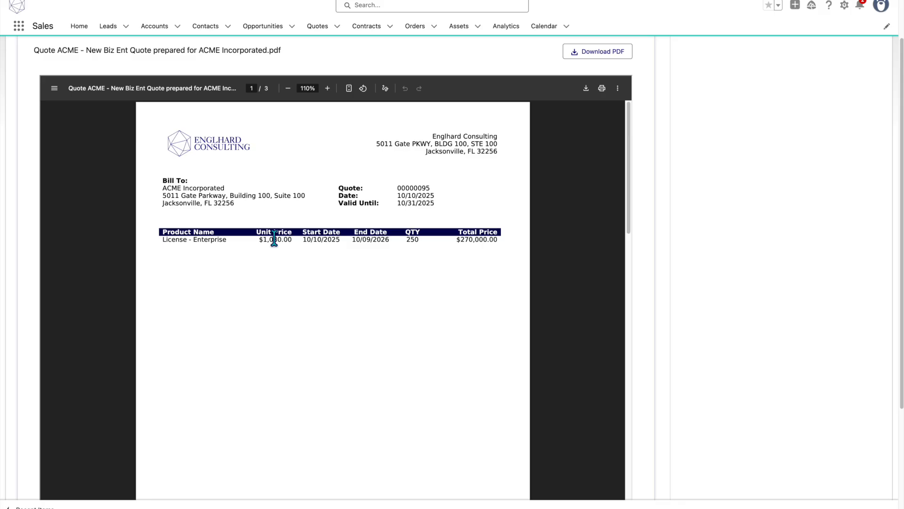
{"action": "scroll", "coordinate": [274, 238], "scroll_direction": "down", "scroll_amount": 10}
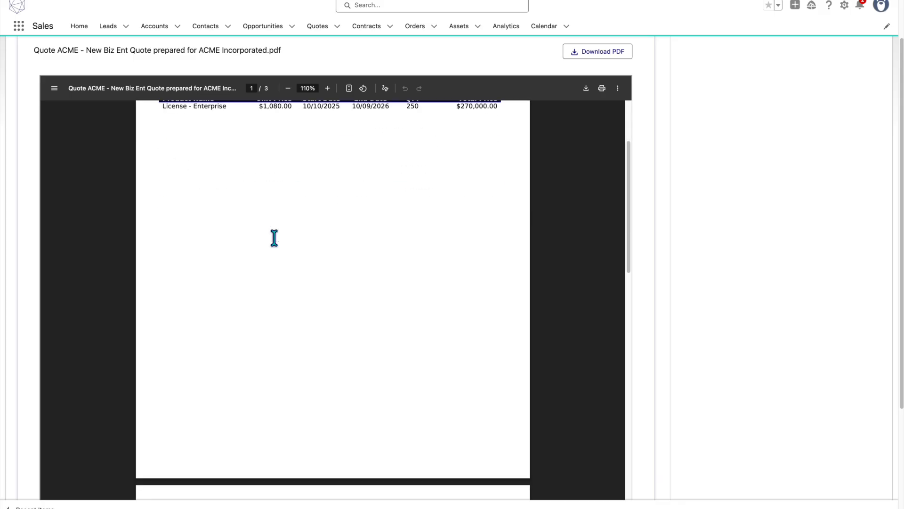
{"action": "scroll", "coordinate": [281, 238], "scroll_direction": "down", "scroll_amount": 1}
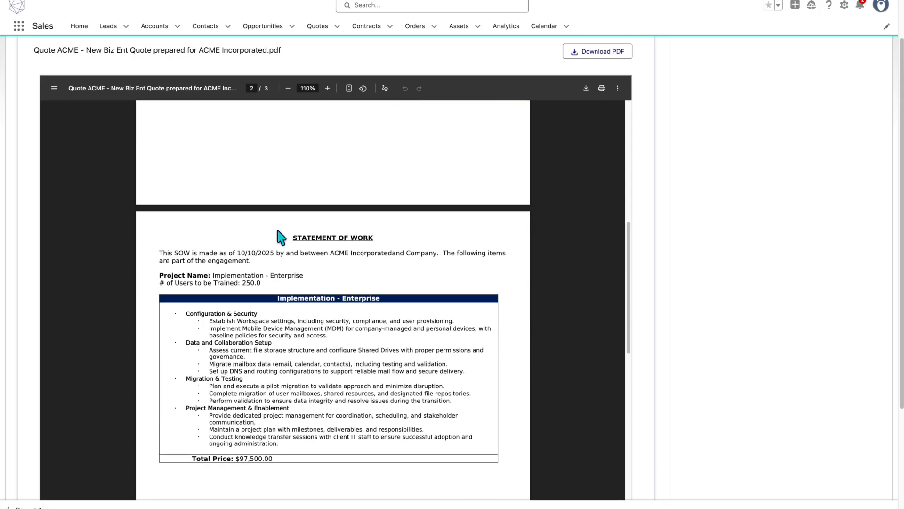
{"action": "scroll", "coordinate": [281, 238], "scroll_direction": "down", "scroll_amount": 1}
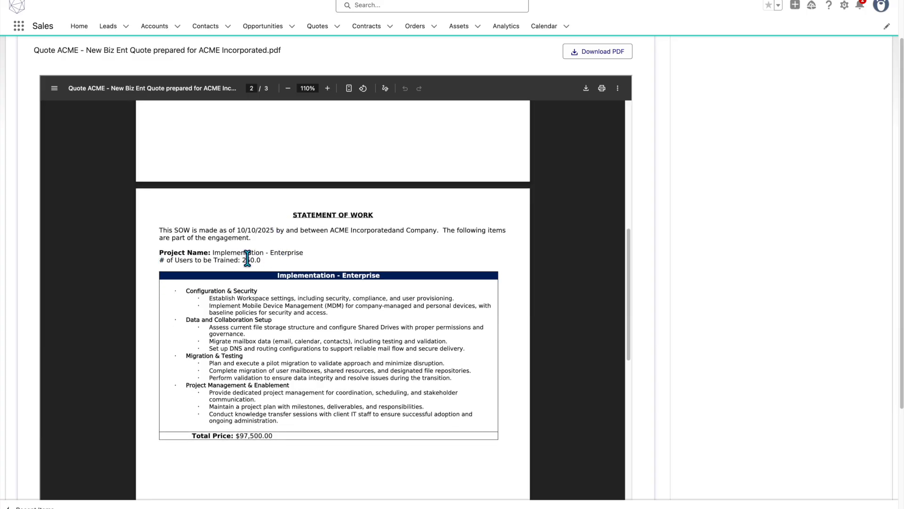
{"action": "scroll", "coordinate": [265, 261], "scroll_direction": "down", "scroll_amount": 1}
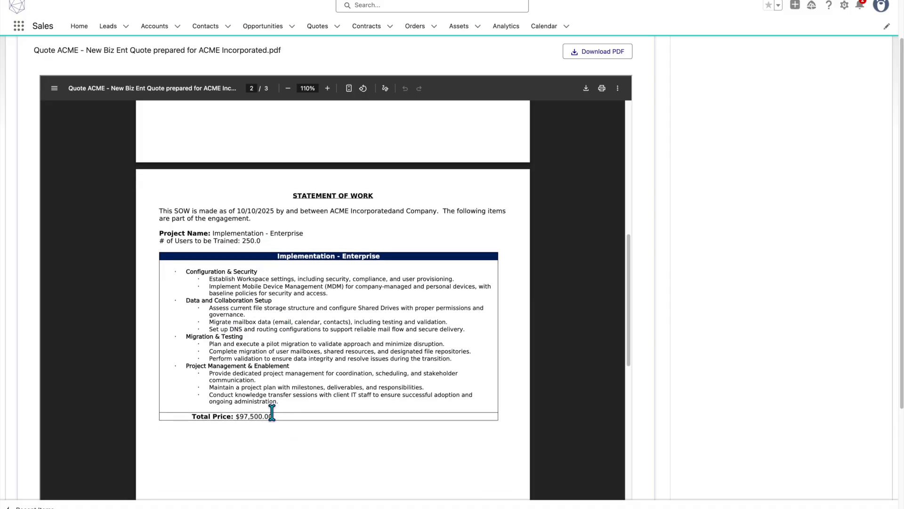
{"action": "scroll", "coordinate": [269, 416], "scroll_direction": "down", "scroll_amount": 10}
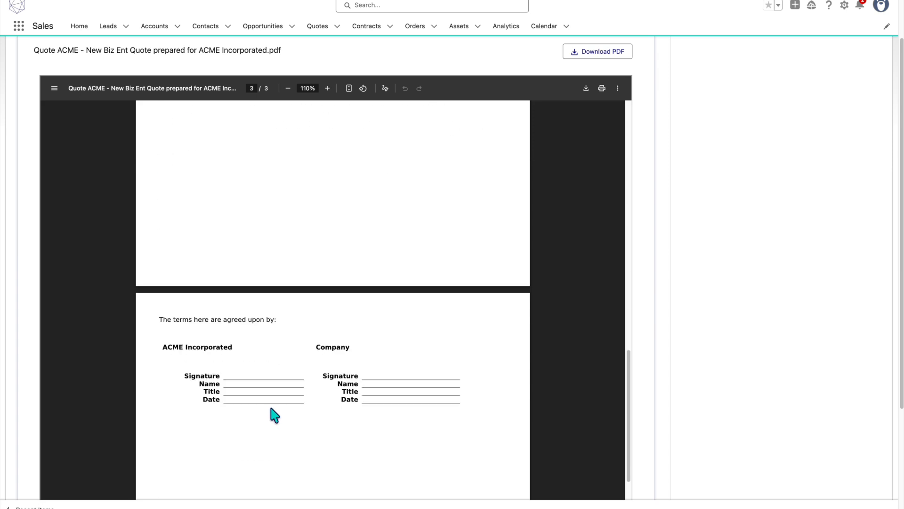
{"action": "scroll", "coordinate": [274, 414], "scroll_direction": "down", "scroll_amount": 2}
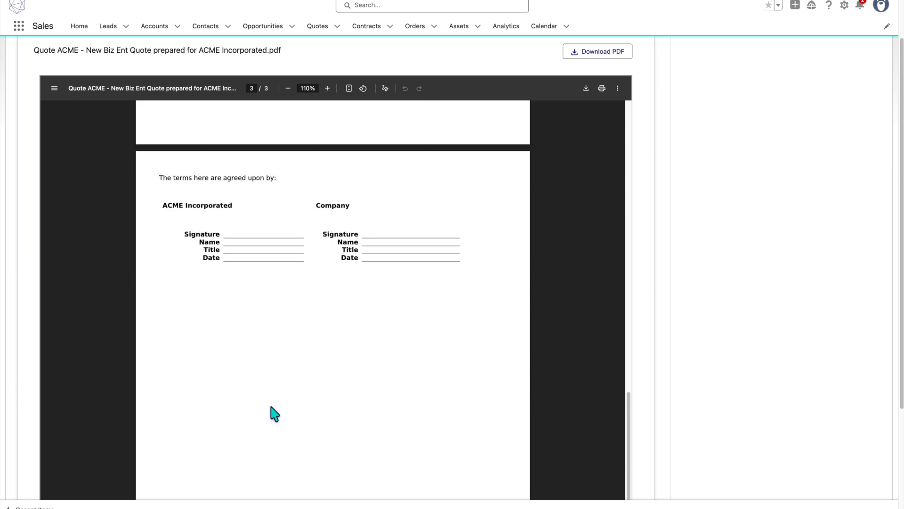
{"action": "scroll", "coordinate": [308, 378], "scroll_direction": "down", "scroll_amount": 2}
{"action": "scroll", "coordinate": [307, 378], "scroll_direction": "down", "scroll_amount": 3}
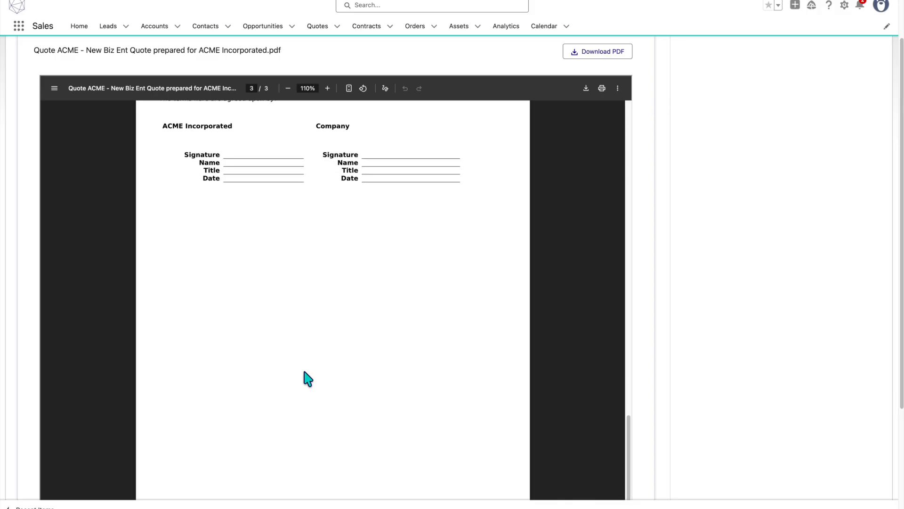
Email the quote PDF to the customer contact and return to the quote record.
{"action": "scroll", "coordinate": [650, 353], "scroll_direction": "down", "scroll_amount": 3}
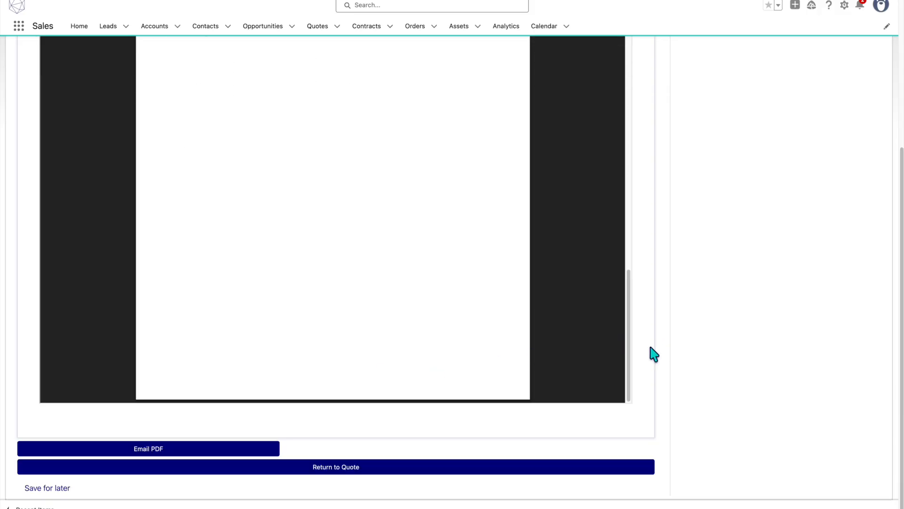
{"action": "left_click", "coordinate": [145, 451]}
{"action": "left_click", "coordinate": [328, 474]}
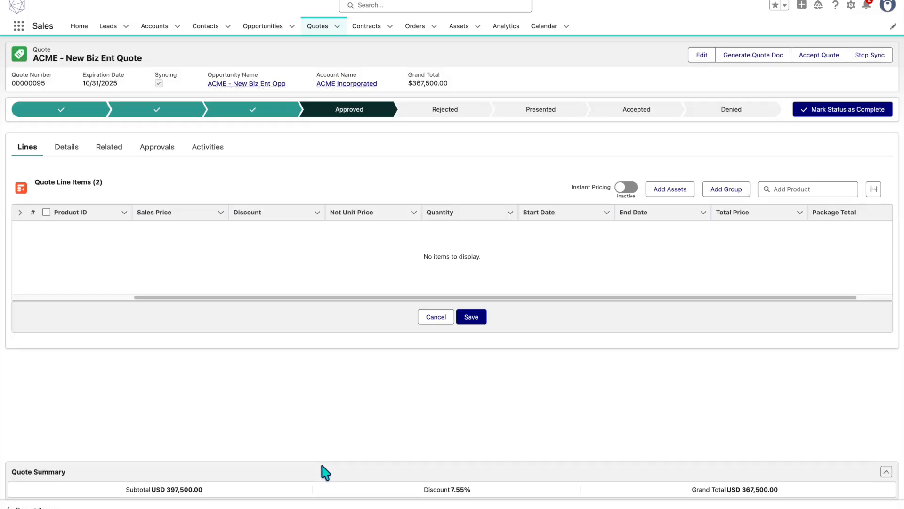
Preview the quote PDF stored in the quote's related files through its last page, and close the preview.
{"action": "left_click", "coordinate": [107, 146]}
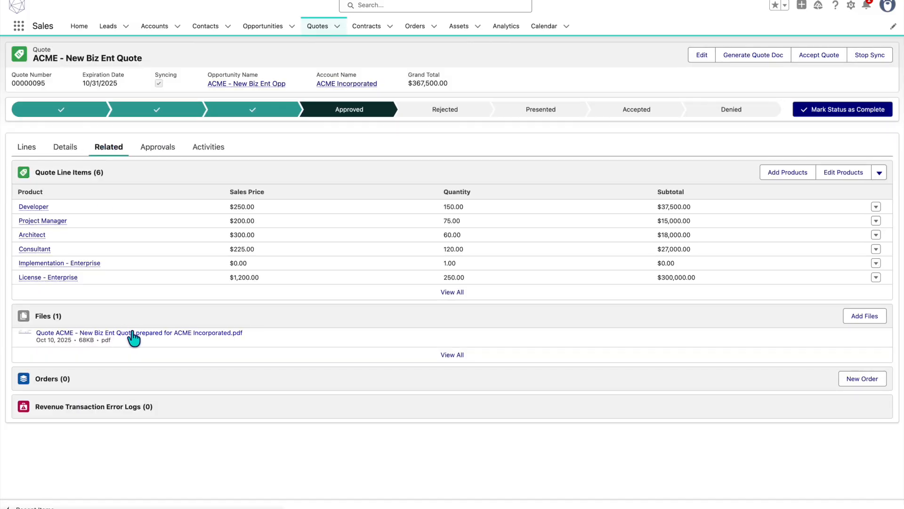
{"action": "left_click", "coordinate": [155, 334]}
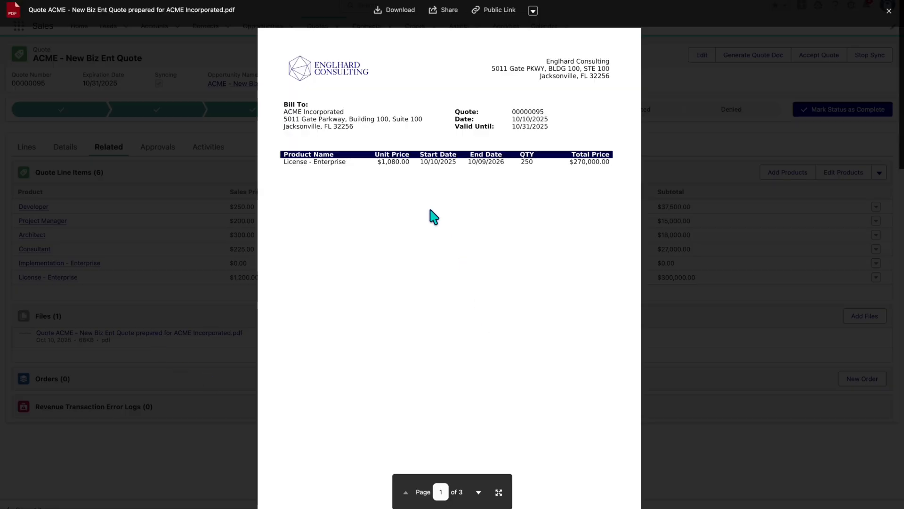
{"action": "scroll", "coordinate": [434, 216], "scroll_direction": "down", "scroll_amount": 10}
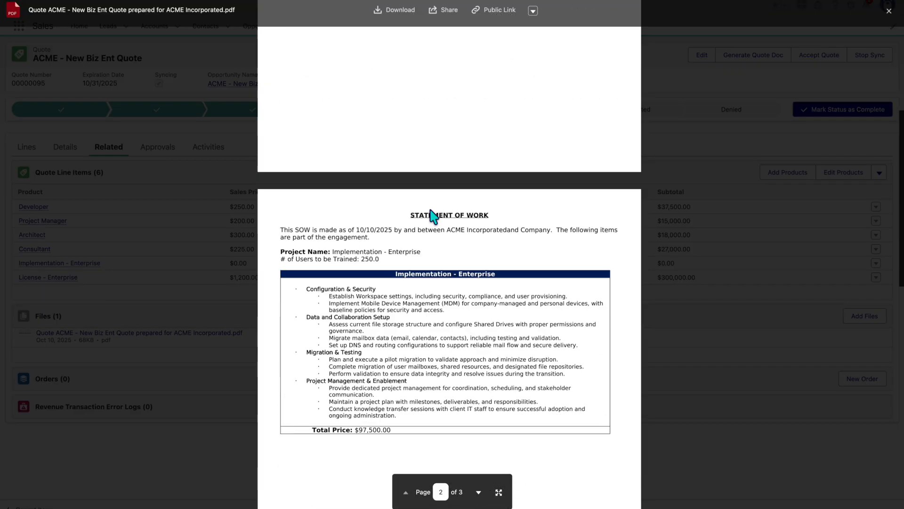
{"action": "scroll", "coordinate": [434, 216], "scroll_direction": "down", "scroll_amount": 5}
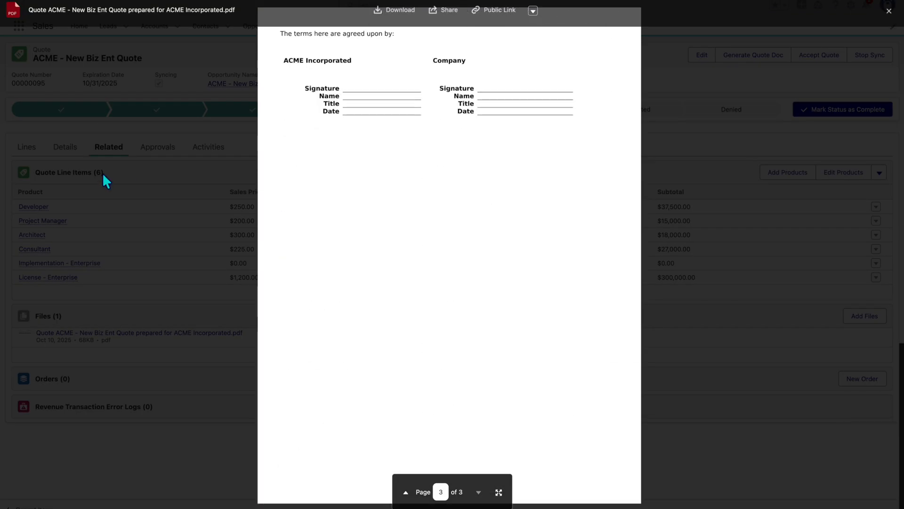
{"action": "left_click", "coordinate": [102, 173]}
Check the quote's contact name and expand the sent quote email in its activity history.
{"action": "left_click", "coordinate": [67, 149]}
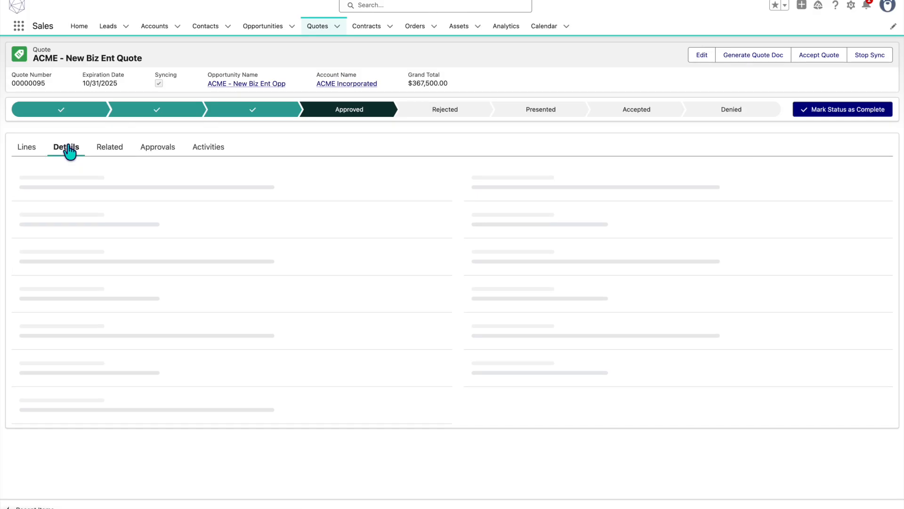
{"action": "left_click_drag", "start_coordinate": [598, 210], "coordinate": [549, 212]}
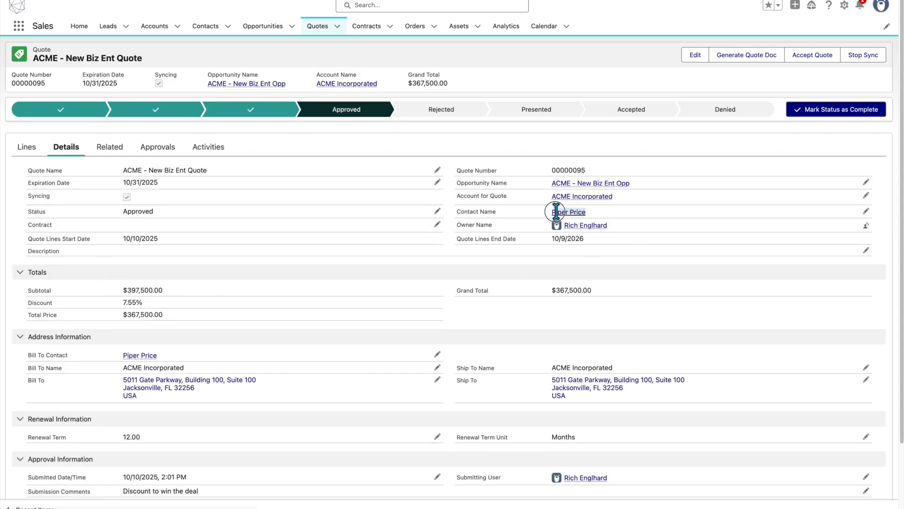
{"action": "left_click", "coordinate": [204, 154]}
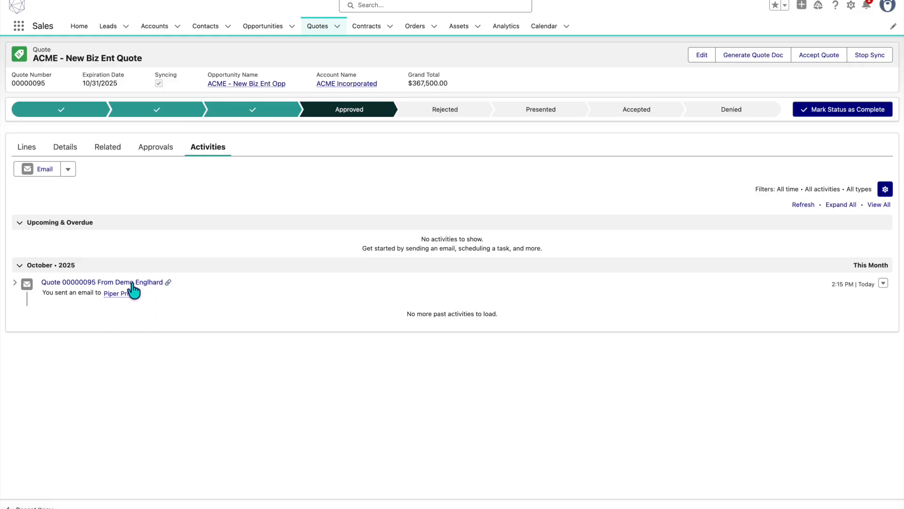
{"action": "left_click", "coordinate": [15, 283]}
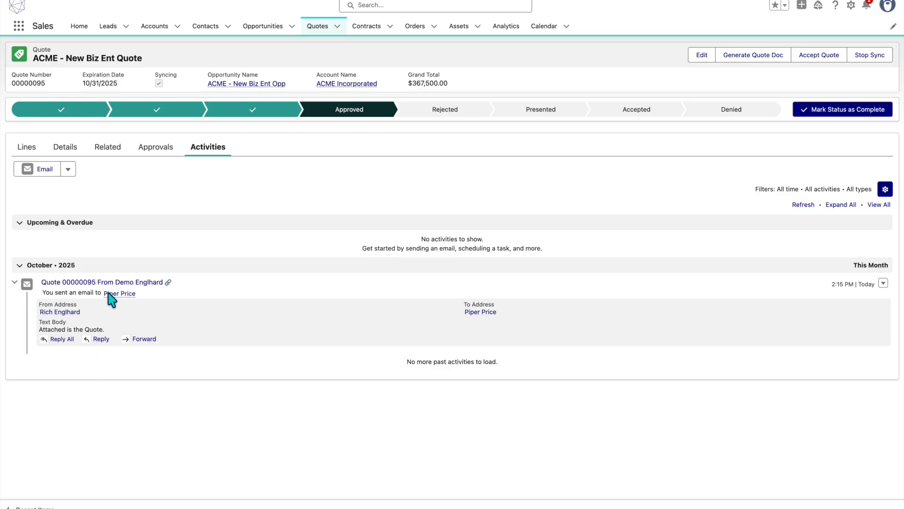
Open the sent quote email, preview its attached quote PDF, and return to the quote record.
{"action": "left_click", "coordinate": [92, 282]}
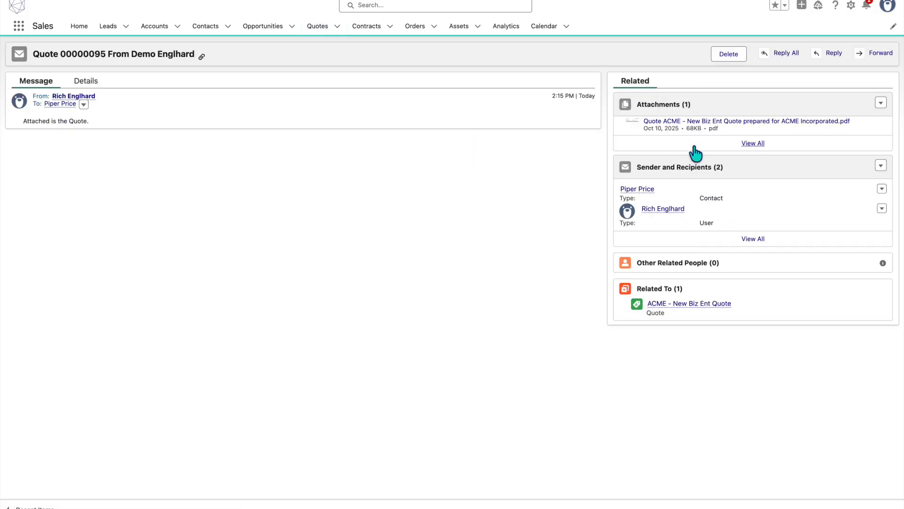
{"action": "left_click", "coordinate": [721, 121]}
{"action": "scroll", "coordinate": [436, 146], "scroll_direction": "down", "scroll_amount": 7}
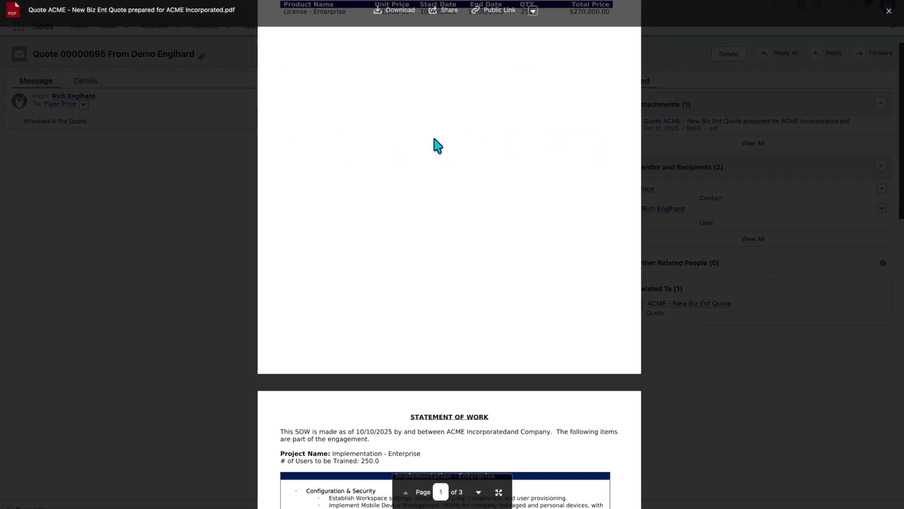
{"action": "left_click", "coordinate": [716, 174]}
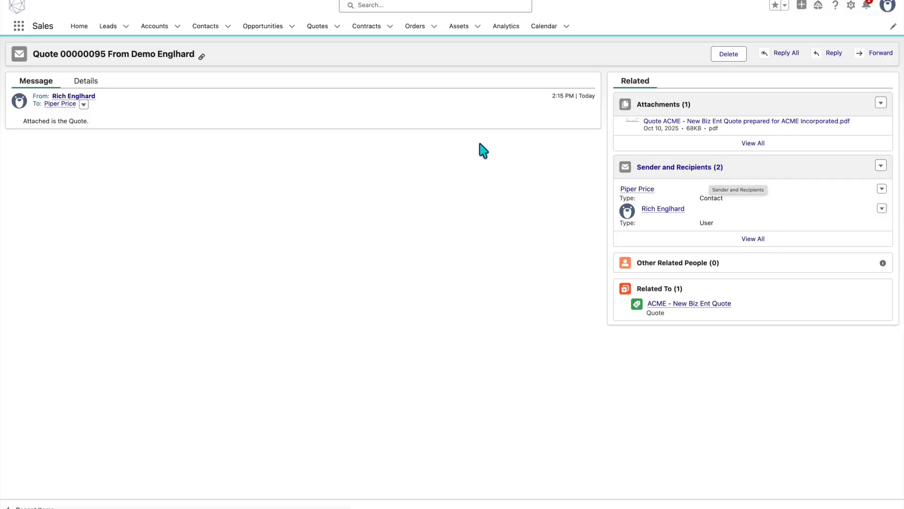
{"action": "key", "text": "alt+Left"}
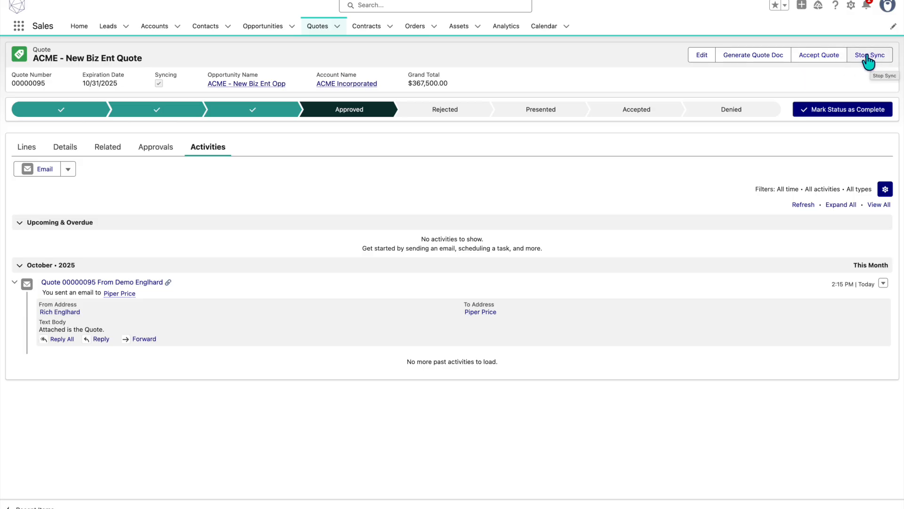
Review the products and quote synced to the ACME - New Biz Ent Opp opportunity, and return to the quote.
{"action": "left_click", "coordinate": [260, 84]}
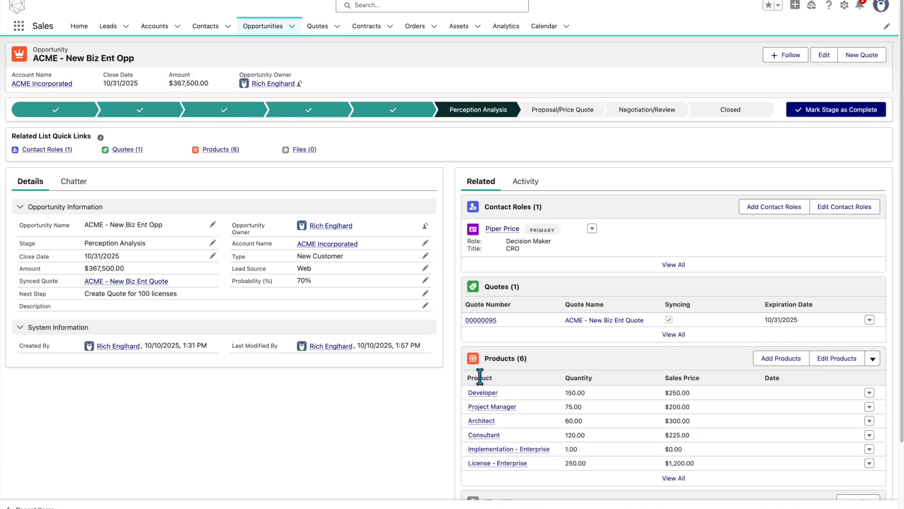
{"action": "mouse_move", "coordinate": [121, 289]}
{"action": "left_click", "coordinate": [133, 267]}
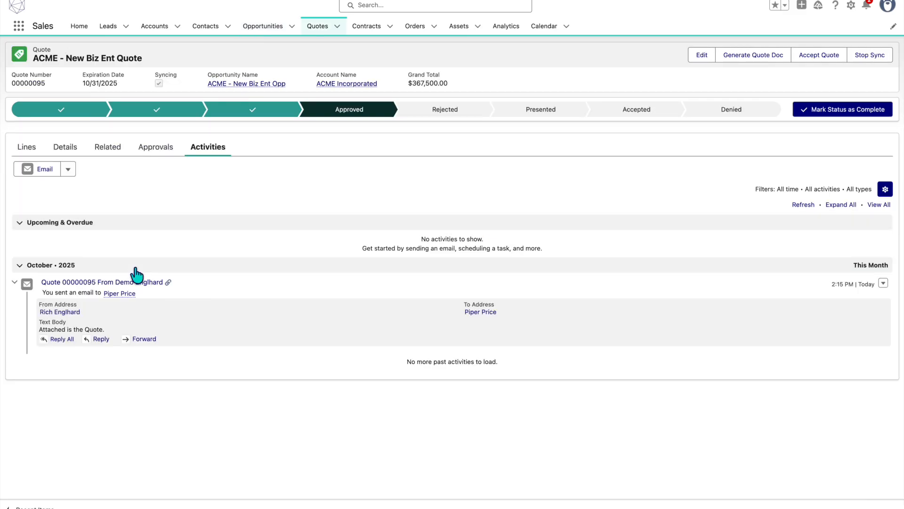
Accept the quote, entering the customer's purchase order number and keeping the prefilled contact, billing and shipping details.
{"action": "left_click", "coordinate": [806, 55]}
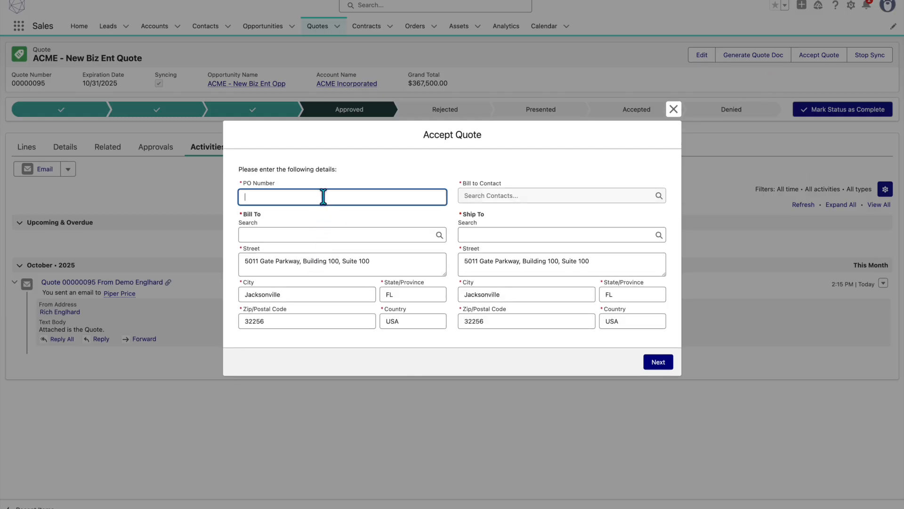
{"action": "type", "text": "PO"}
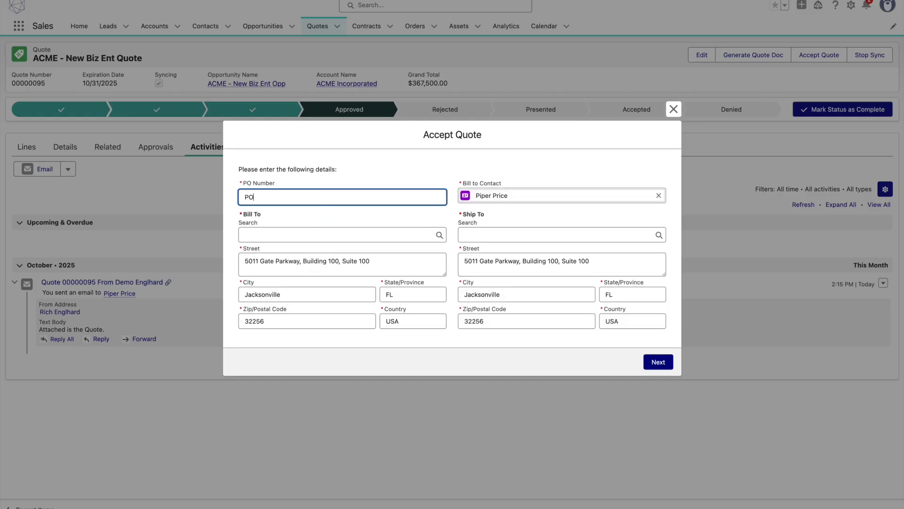
{"action": "type", "text": "0000123"}
{"action": "key", "text": "Tab"}
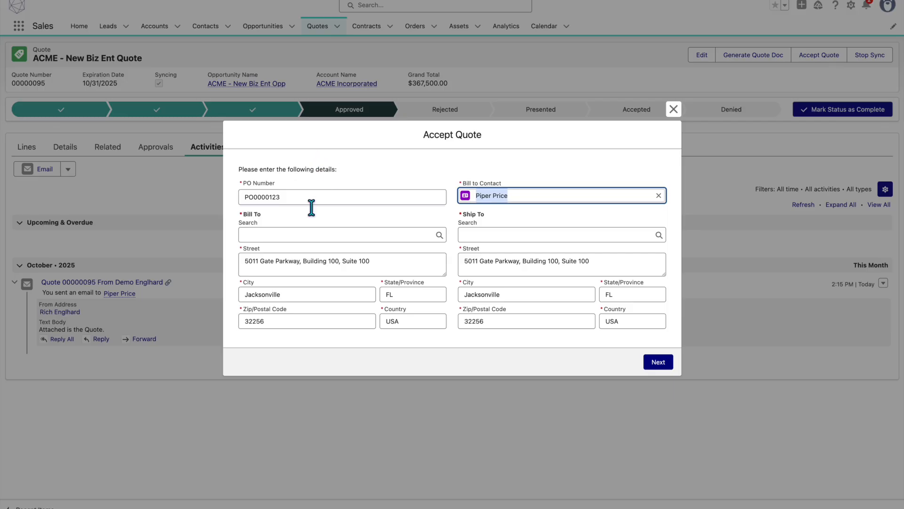
{"action": "left_click", "coordinate": [434, 264]}
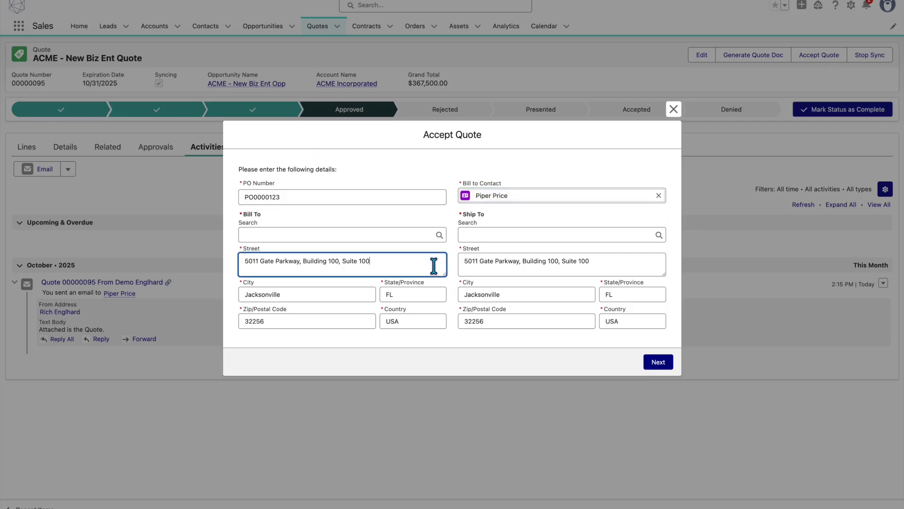
{"action": "left_click", "coordinate": [657, 363]}
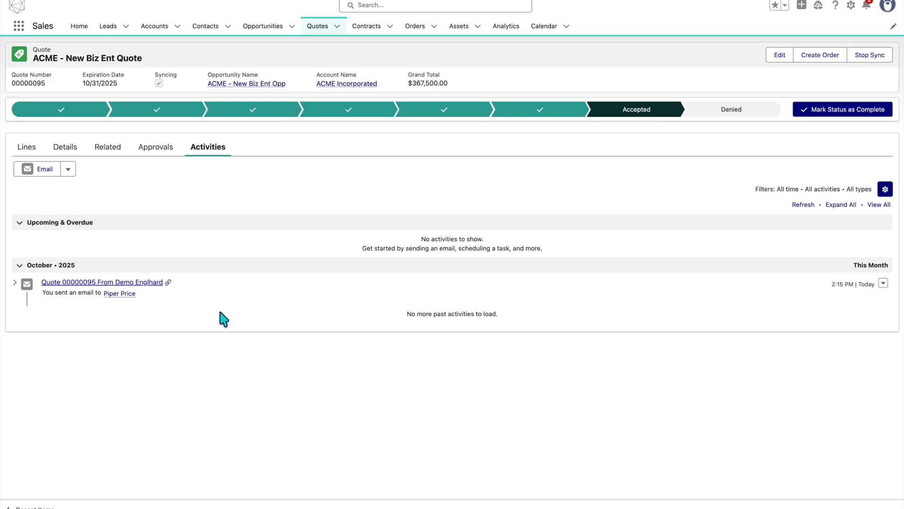
Open the contract linked in the quote's details and check its start and end dates.
{"action": "left_click", "coordinate": [71, 146]}
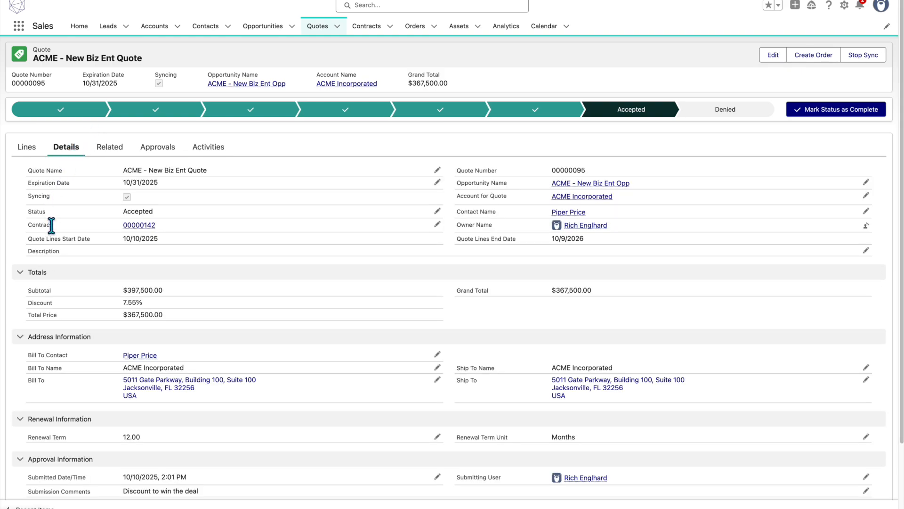
{"action": "left_click", "coordinate": [144, 226]}
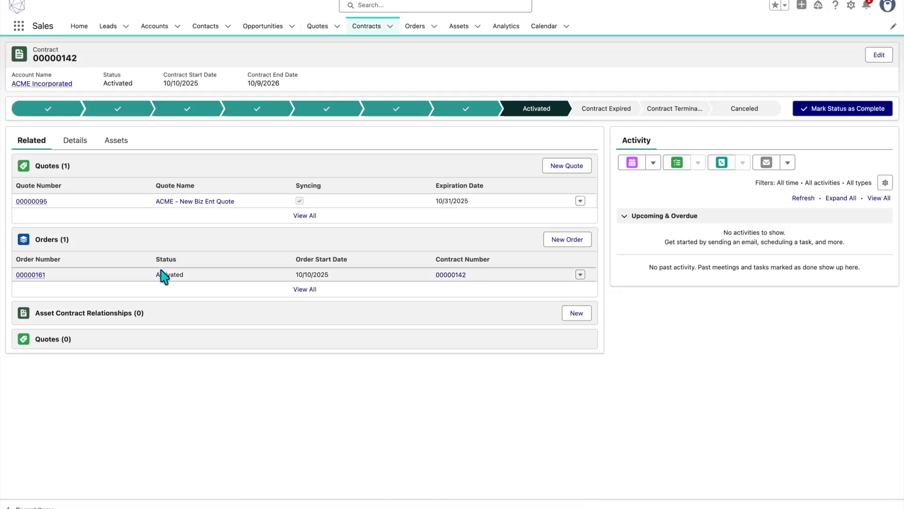
{"action": "left_click_drag", "start_coordinate": [162, 74], "coordinate": [301, 92]}
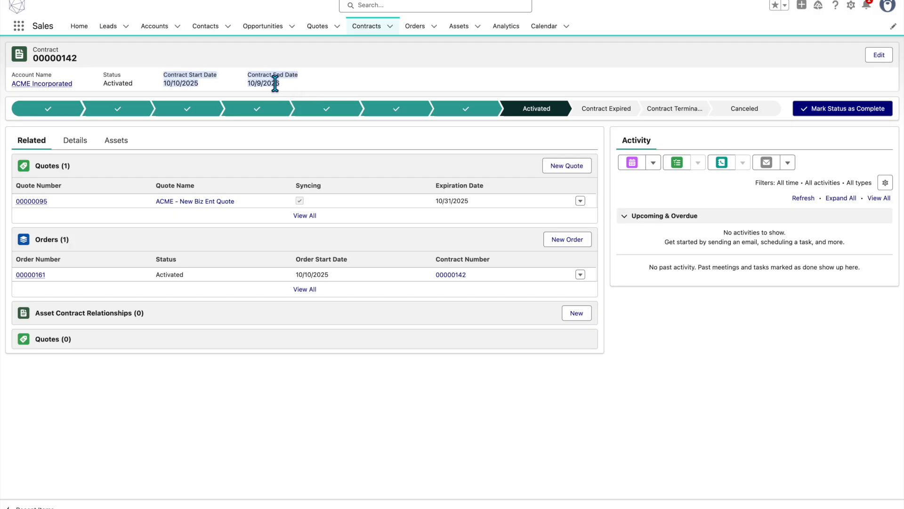
{"action": "left_click", "coordinate": [275, 83]}
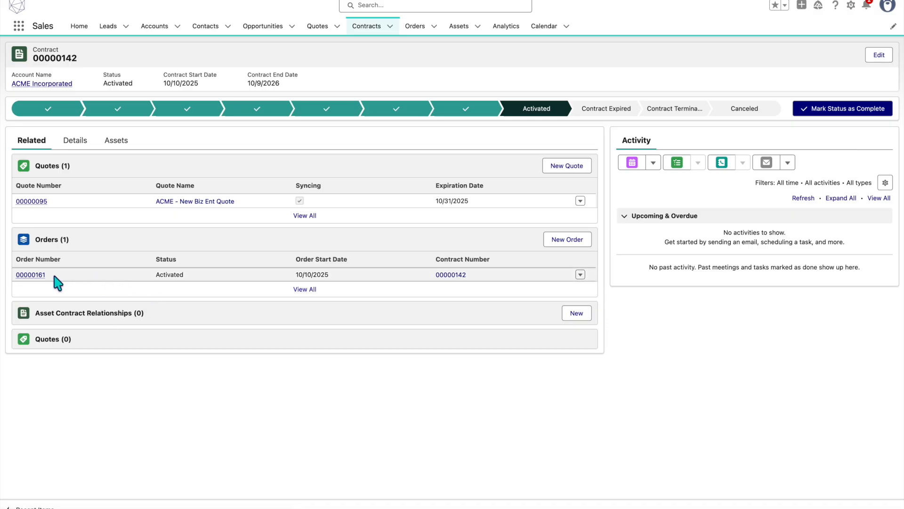
Open the contract's related order, review its lines and details, and check the quote linked to it.
{"action": "left_click", "coordinate": [40, 277]}
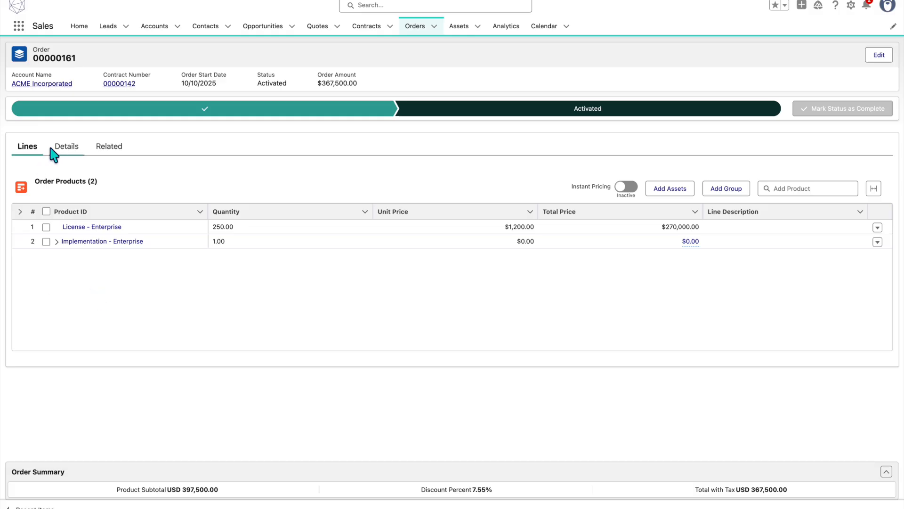
{"action": "left_click", "coordinate": [64, 147]}
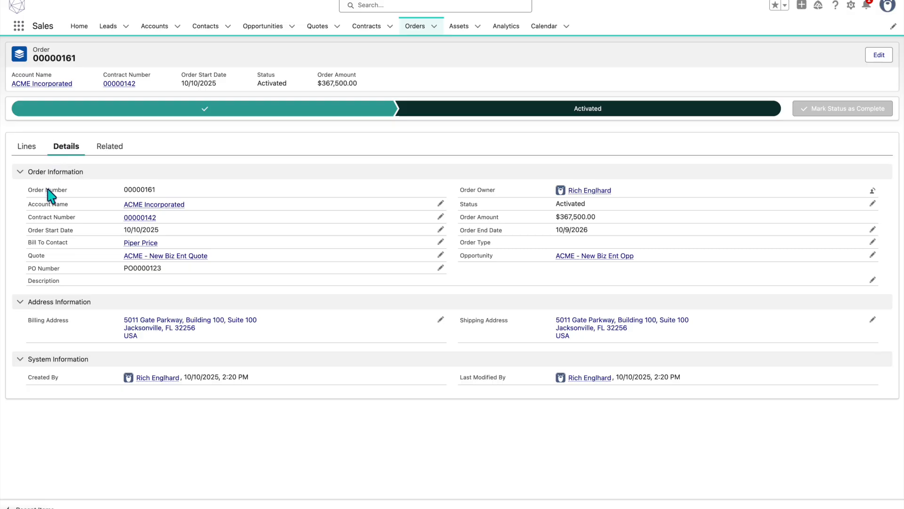
{"action": "mouse_move", "coordinate": [173, 265]}
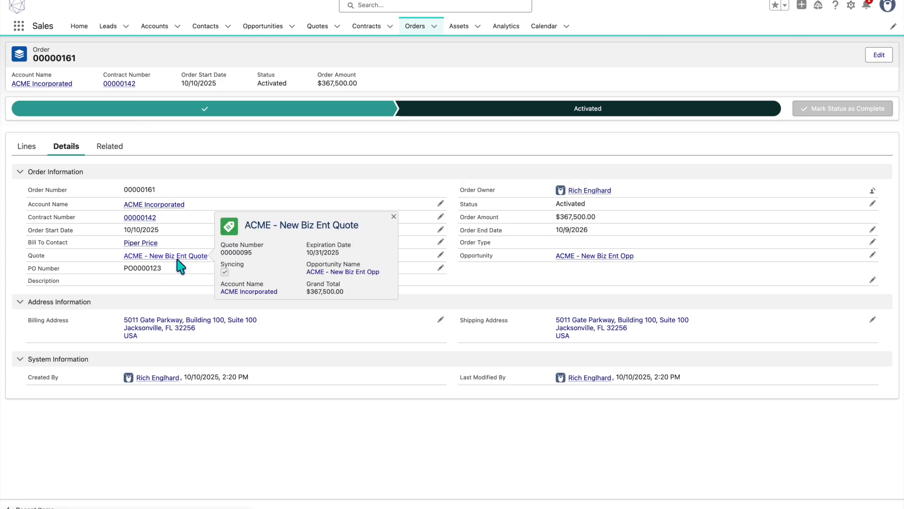
{"action": "left_click", "coordinate": [172, 256]}
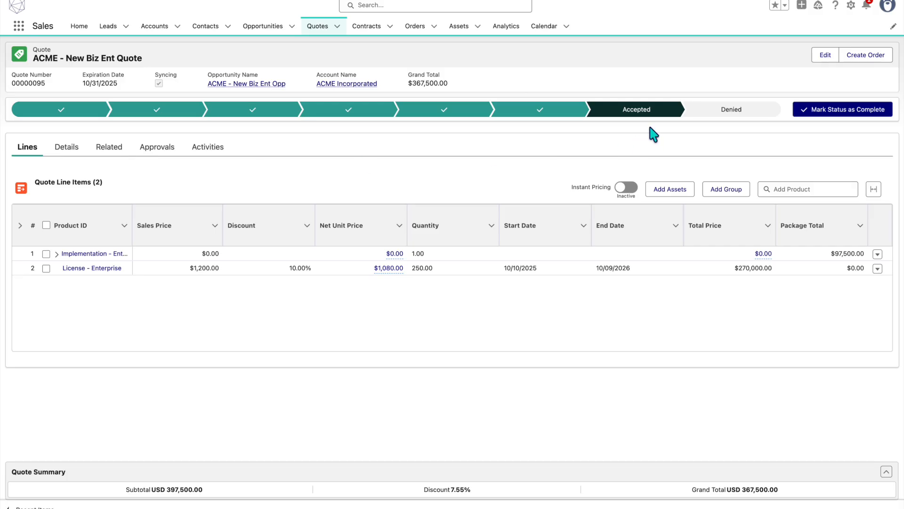
{"action": "key", "text": "super+Left"}
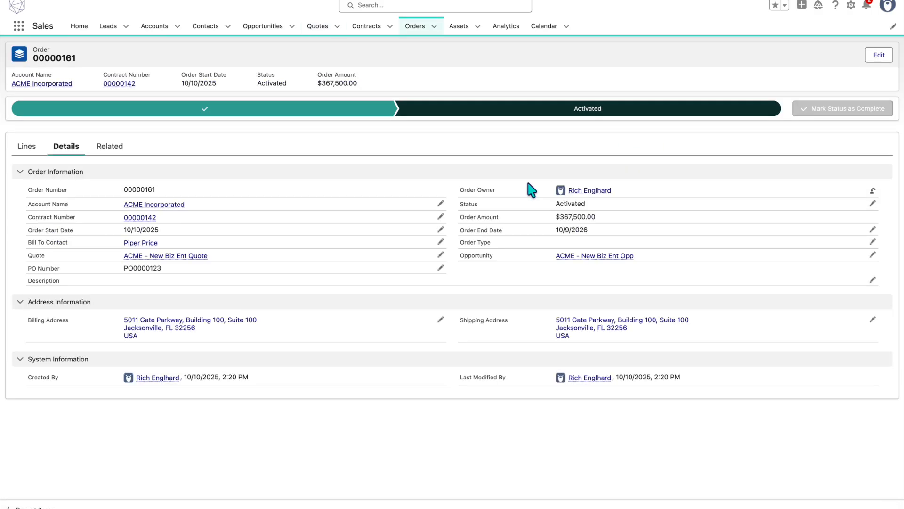
Open the License - Enterprise asset from the order's contract and review its details and dashboard.
{"action": "left_click", "coordinate": [132, 218]}
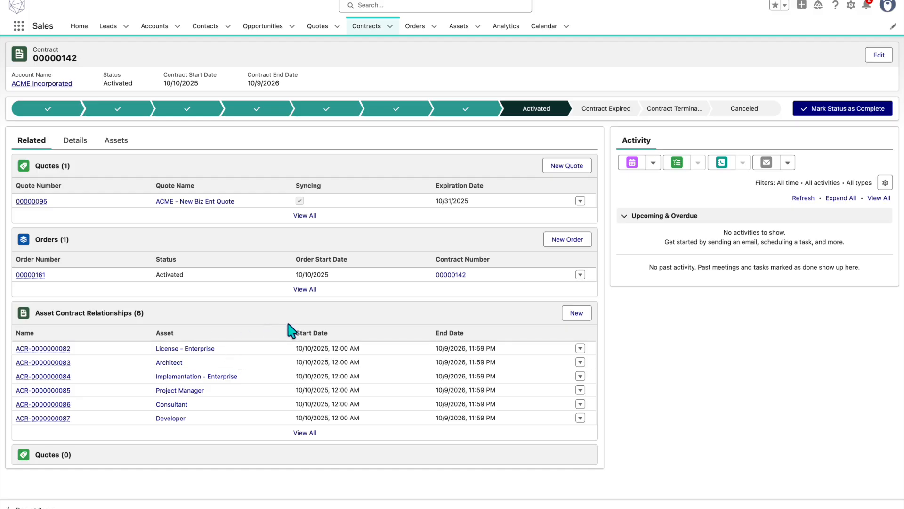
{"action": "left_click", "coordinate": [116, 141]}
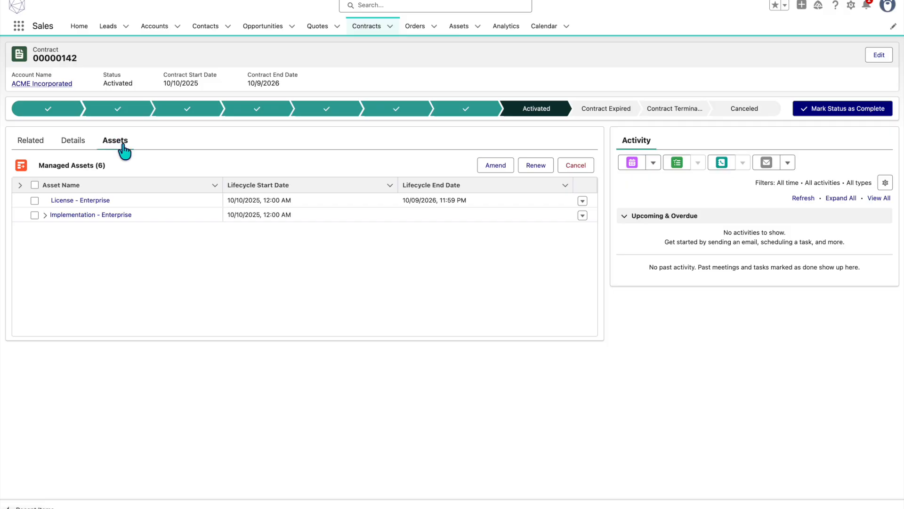
{"action": "left_click", "coordinate": [582, 201]}
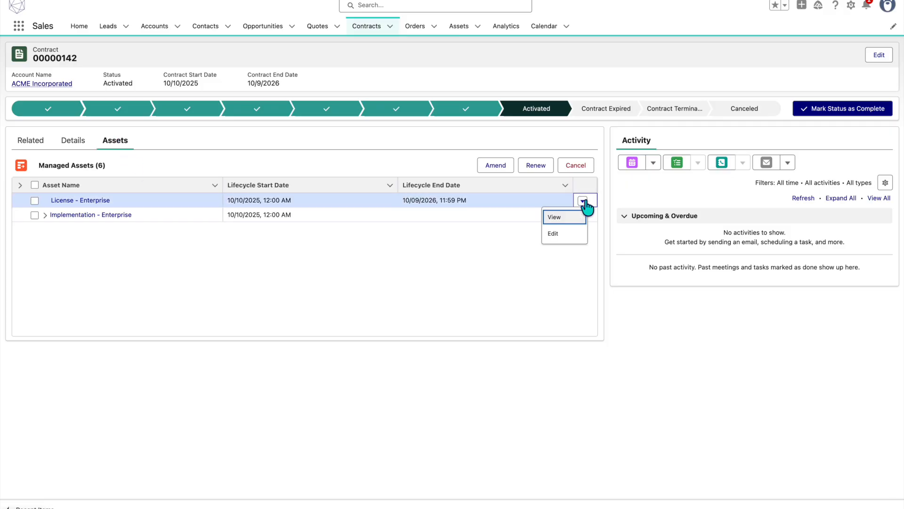
{"action": "left_click", "coordinate": [582, 220]}
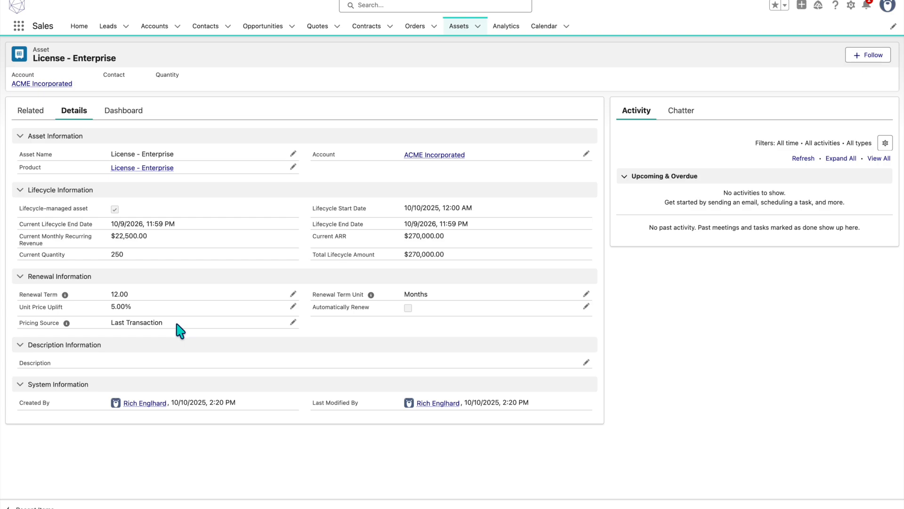
{"action": "left_click", "coordinate": [121, 122]}
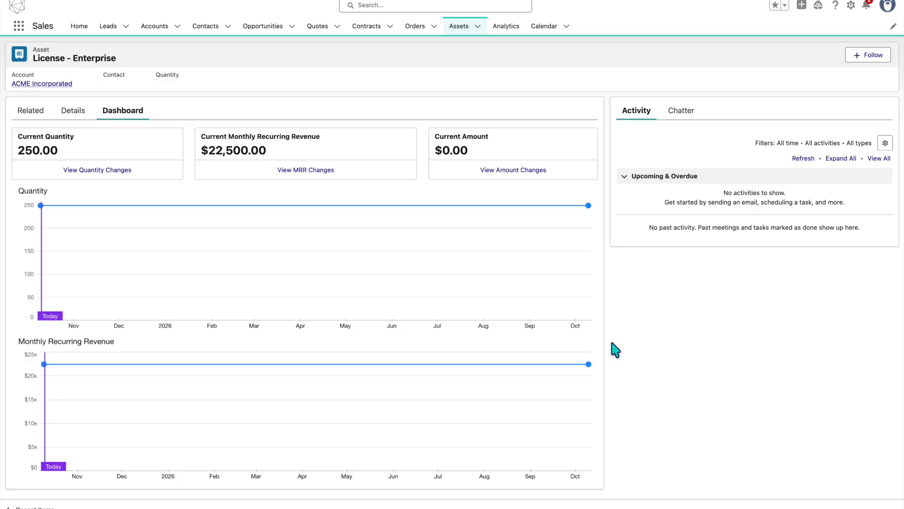
Review the license asset's related records and the details of its Initial Sale asset action.
{"action": "left_click", "coordinate": [35, 114]}
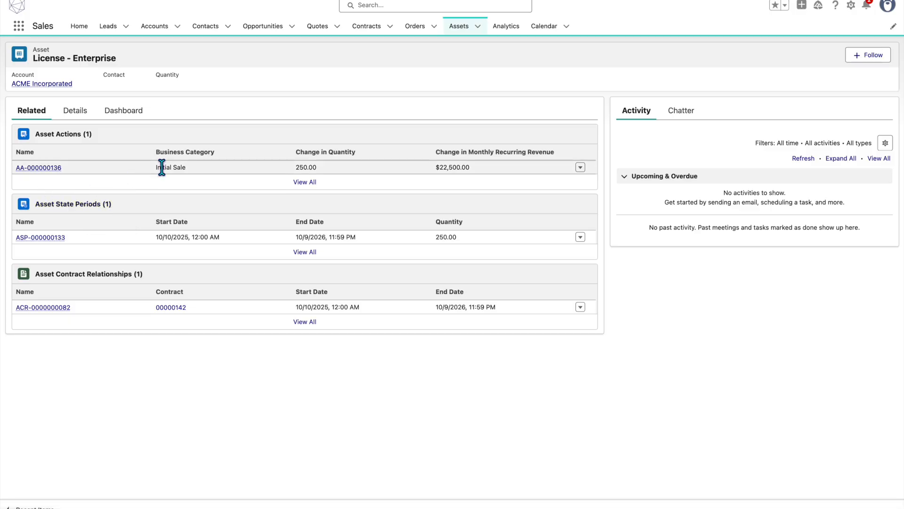
{"action": "left_click_drag", "start_coordinate": [155, 169], "coordinate": [287, 172]}
{"action": "left_click", "coordinate": [301, 168]}
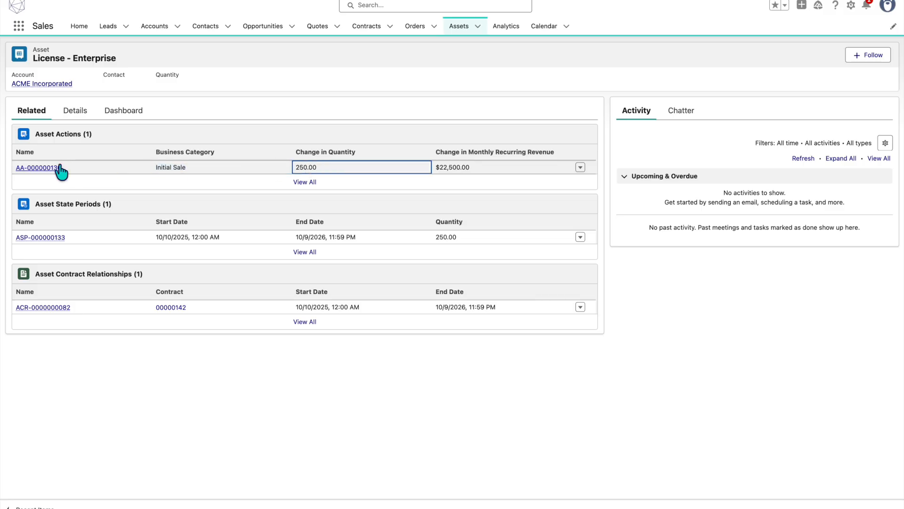
{"action": "mouse_move", "coordinate": [46, 170]}
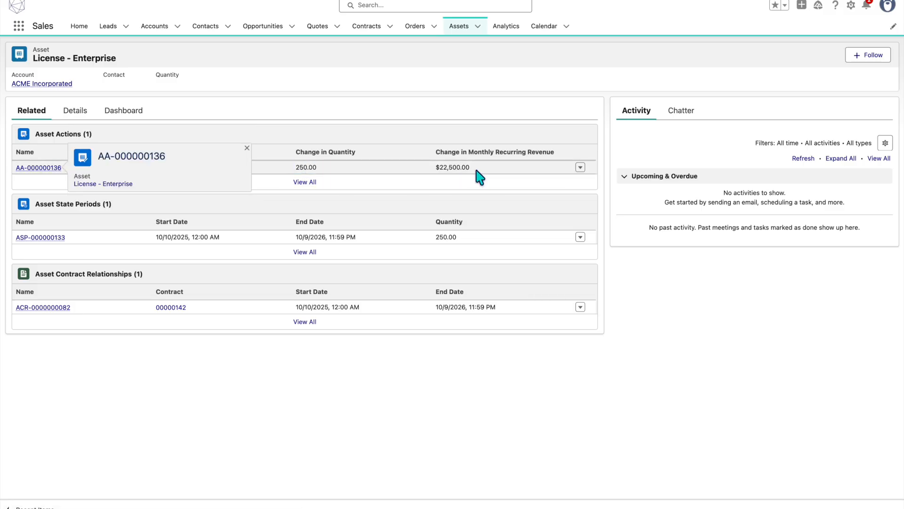
{"action": "left_click", "coordinate": [42, 168]}
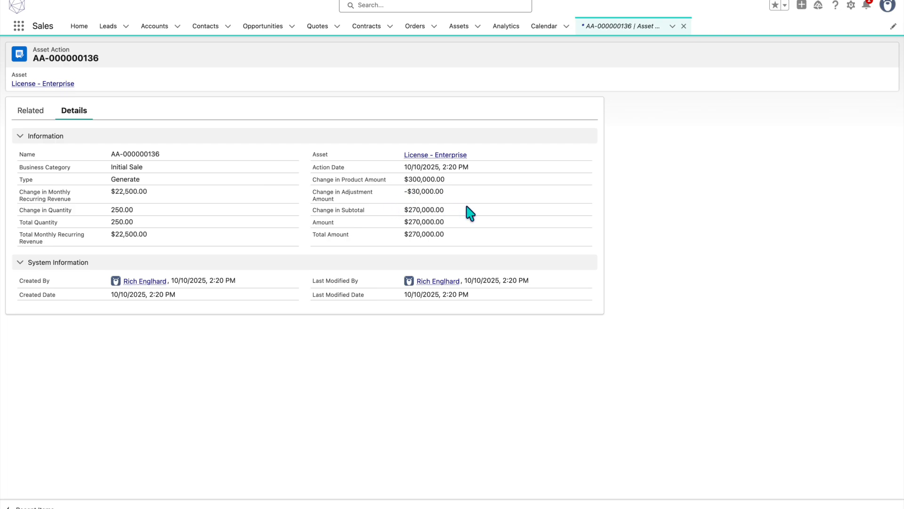
{"action": "key", "text": "super+Left"}
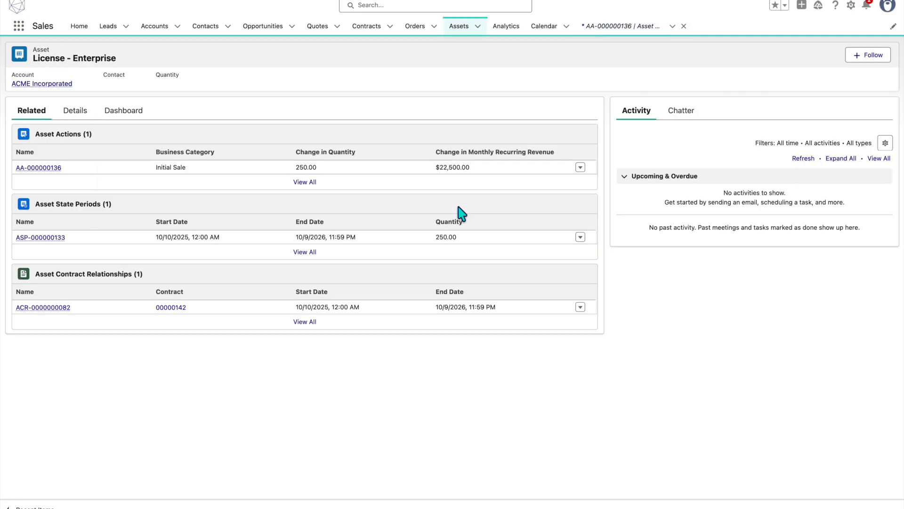
Check the asset state period's dates, quantity and monthly recurring revenue, and return to the license asset's details.
{"action": "left_click", "coordinate": [53, 238]}
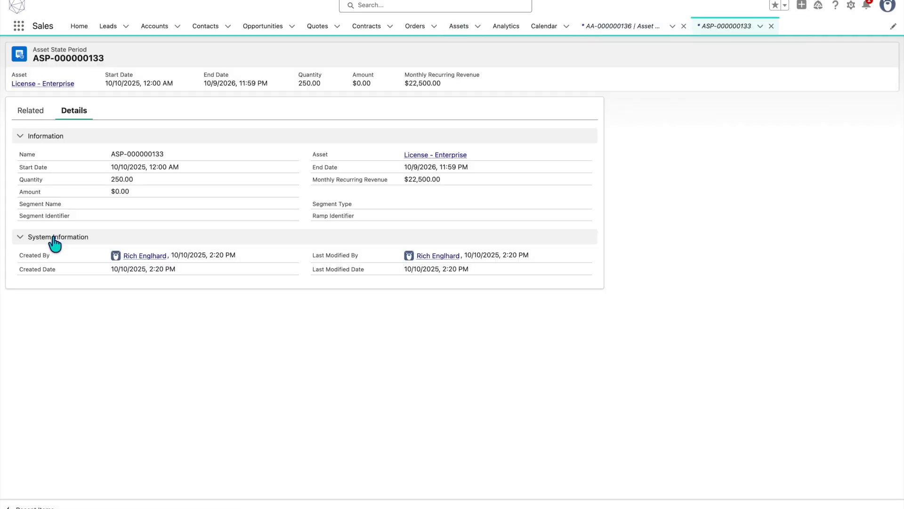
{"action": "left_click", "coordinate": [122, 167]}
{"action": "left_click_drag", "start_coordinate": [122, 168], "coordinate": [481, 171]}
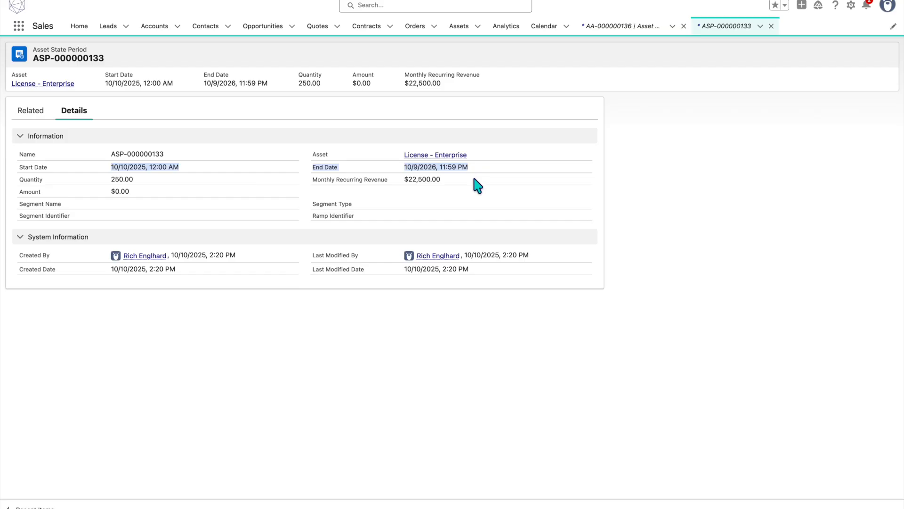
{"action": "left_click", "coordinate": [139, 182]}
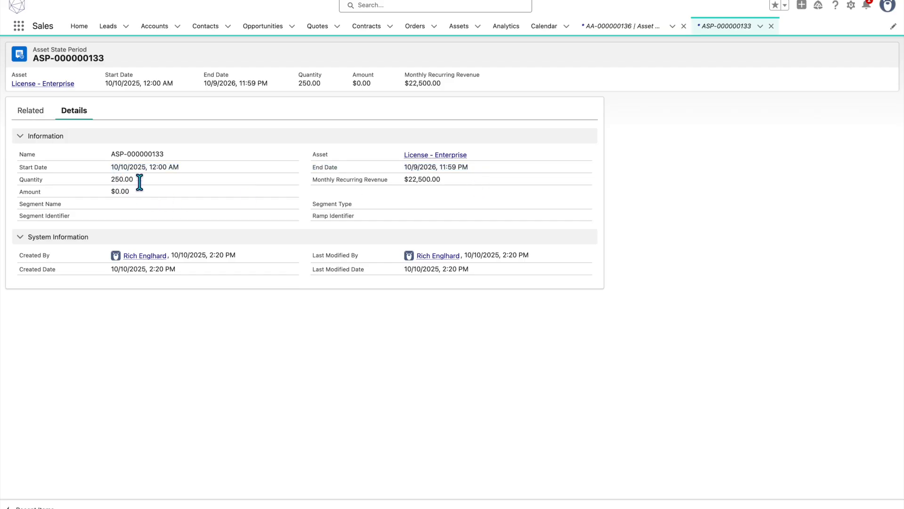
{"action": "double_click", "coordinate": [433, 180]}
{"action": "left_click", "coordinate": [432, 180]}
{"action": "key", "text": "super+Left"}
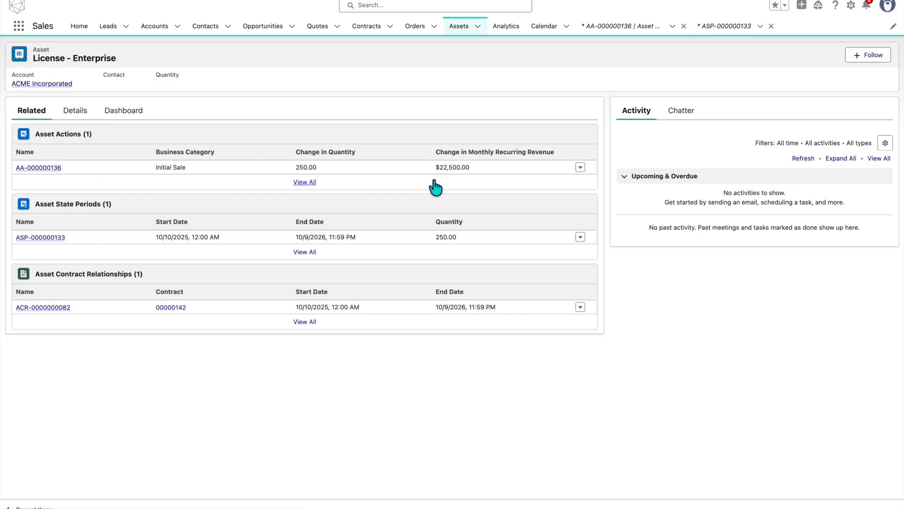
{"action": "left_click", "coordinate": [75, 112]}
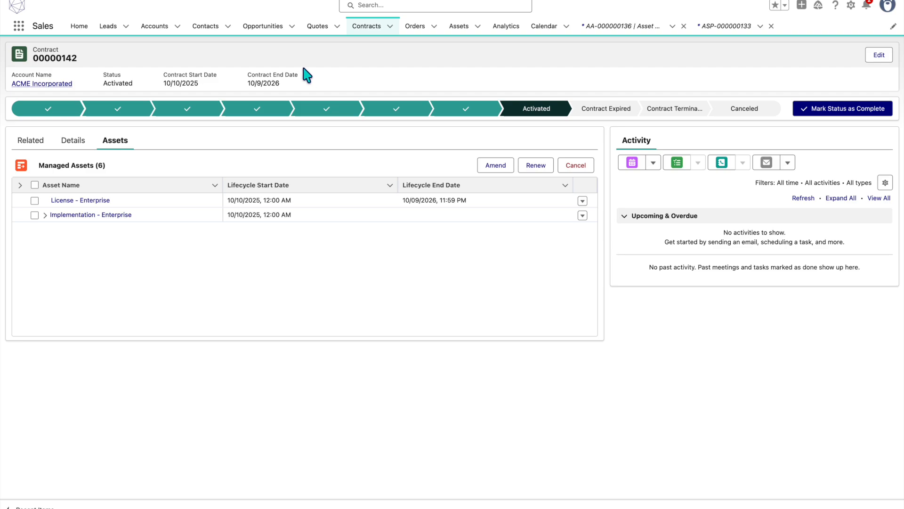
Amend the contract's License - Enterprise asset with an amendment date of Apr 10, 2026, and schedule the amendment.
{"action": "left_click", "coordinate": [35, 201]}
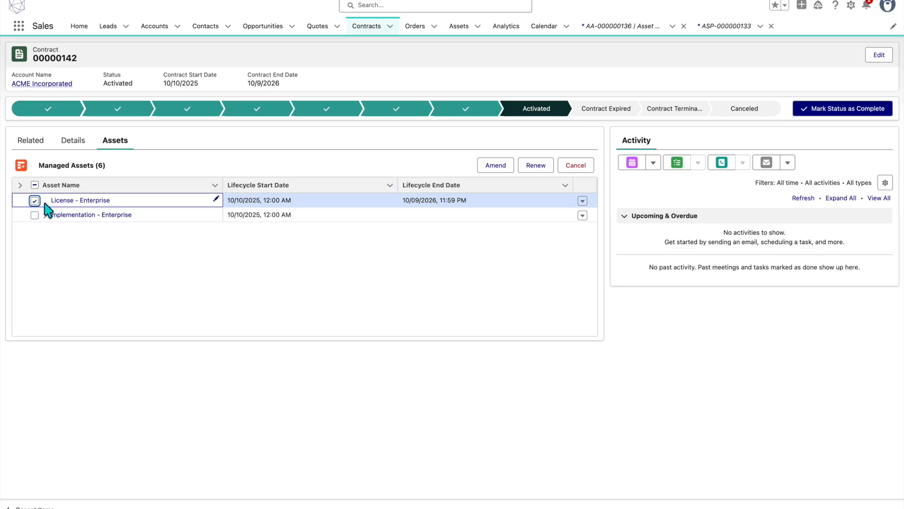
{"action": "left_click", "coordinate": [496, 164]}
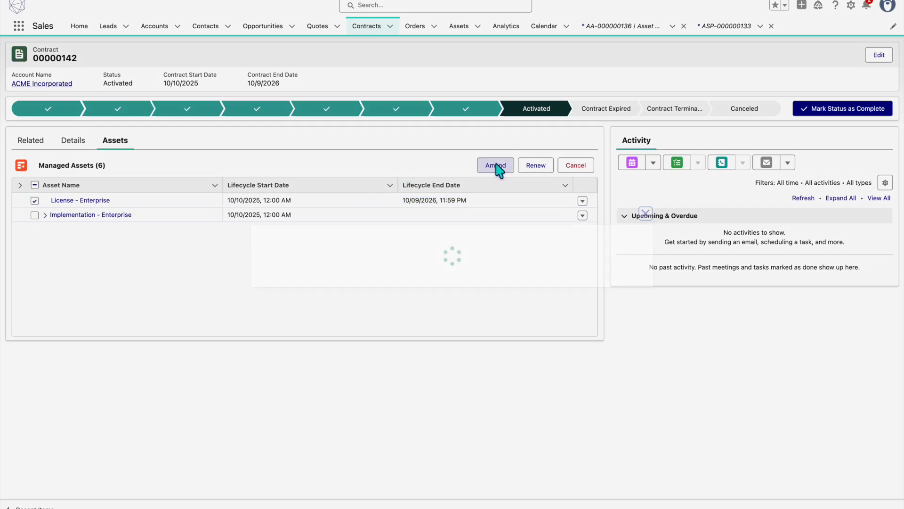
{"action": "left_click", "coordinate": [407, 250]}
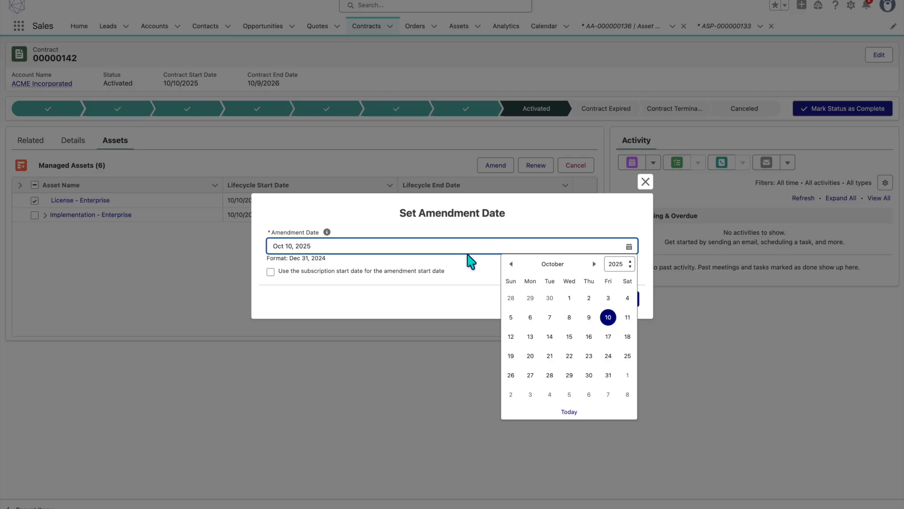
{"action": "left_click", "coordinate": [595, 265]}
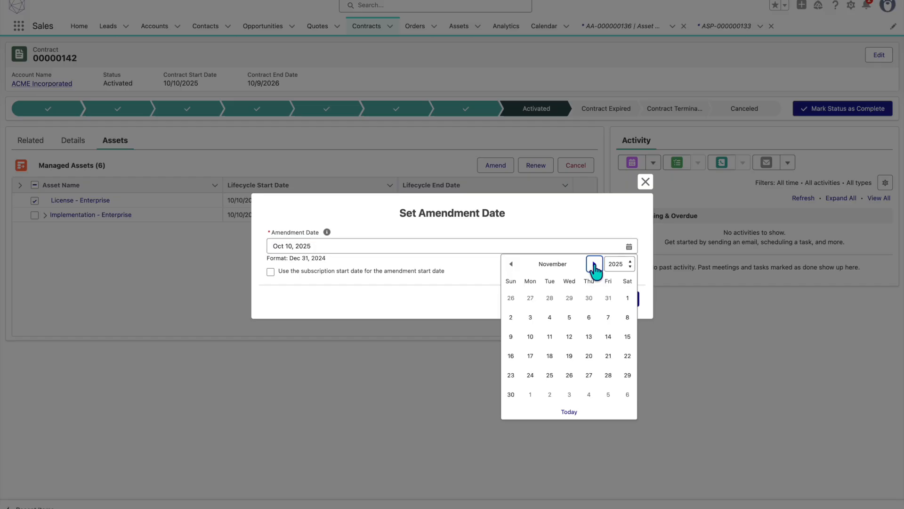
{"action": "left_click", "coordinate": [594, 268]}
{"action": "left_click", "coordinate": [595, 267]}
{"action": "left_click", "coordinate": [595, 268]}
{"action": "left_click", "coordinate": [595, 267]}
{"action": "left_click", "coordinate": [595, 267]}
{"action": "left_click", "coordinate": [608, 321]}
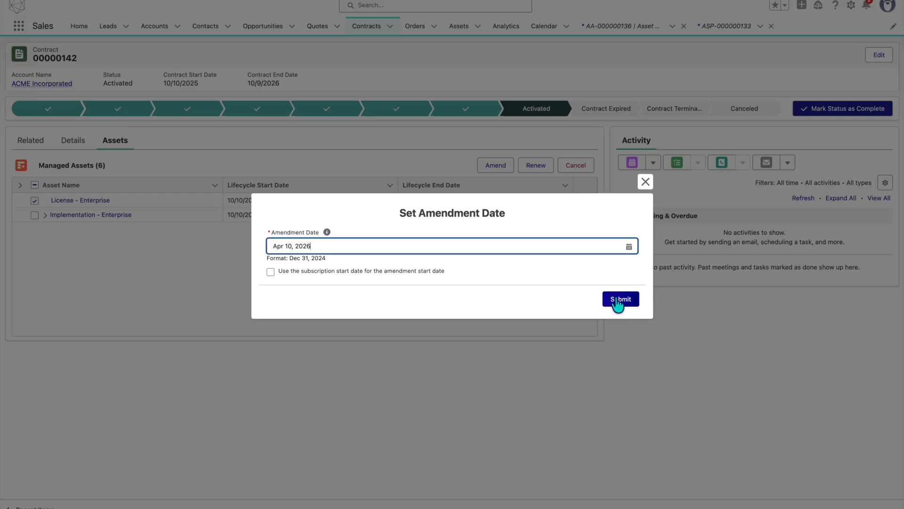
{"action": "left_click", "coordinate": [618, 302]}
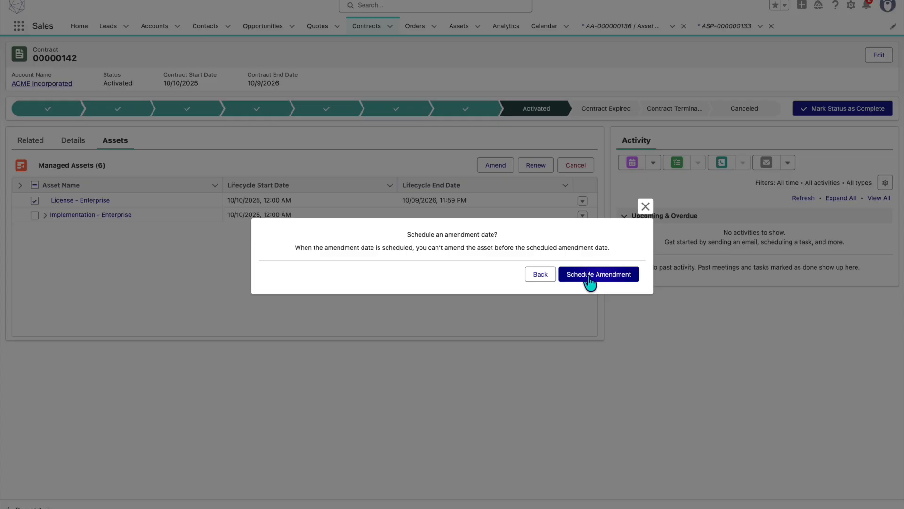
{"action": "left_click", "coordinate": [589, 282]}
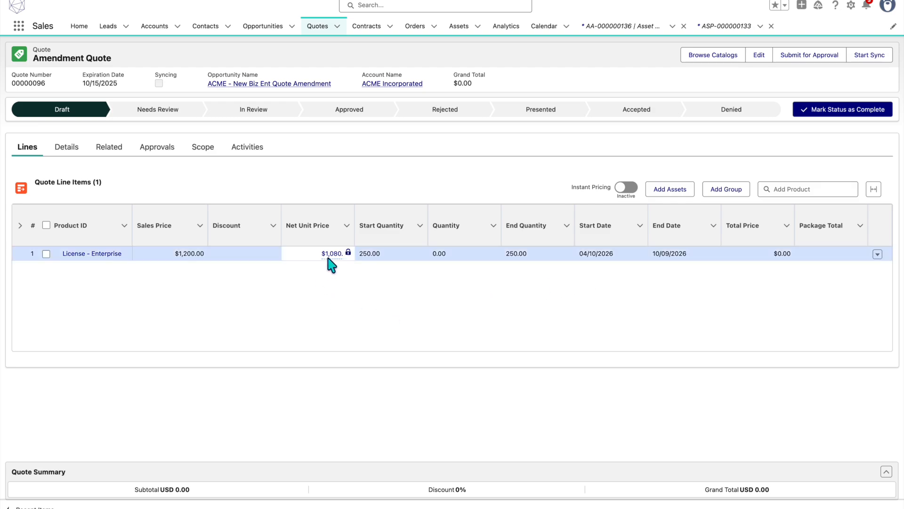
Set the License - Enterprise line's quantity to 50 on the amendment quote and save the change.
{"action": "mouse_move", "coordinate": [332, 258]}
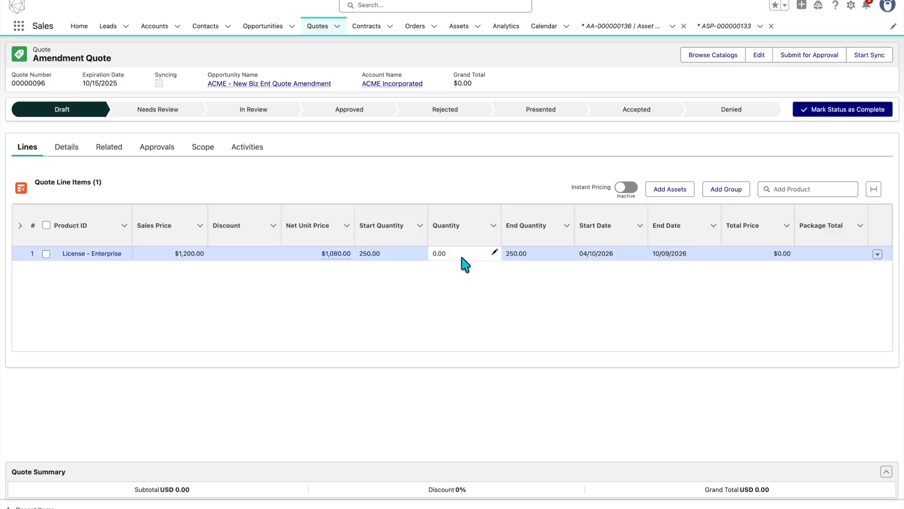
{"action": "left_click", "coordinate": [496, 255]}
{"action": "type", "text": "50"}
{"action": "key", "text": "Return"}
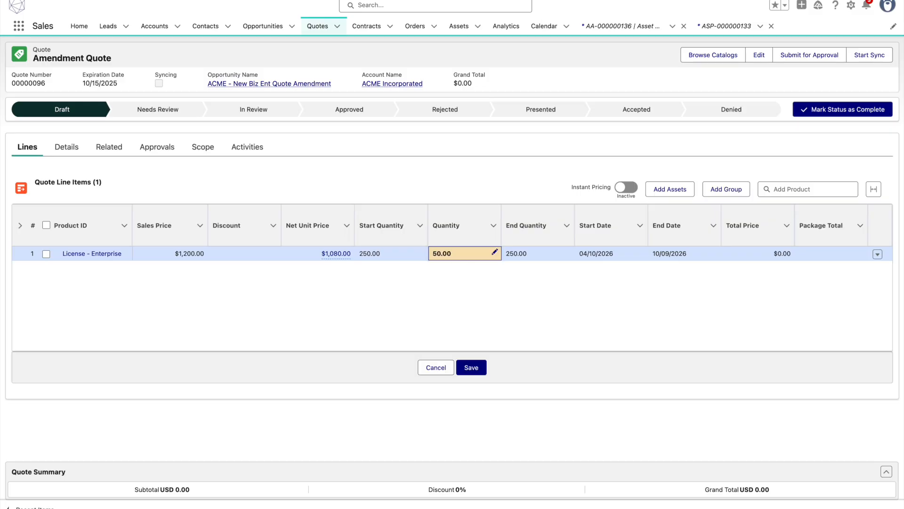
{"action": "left_click", "coordinate": [471, 368]}
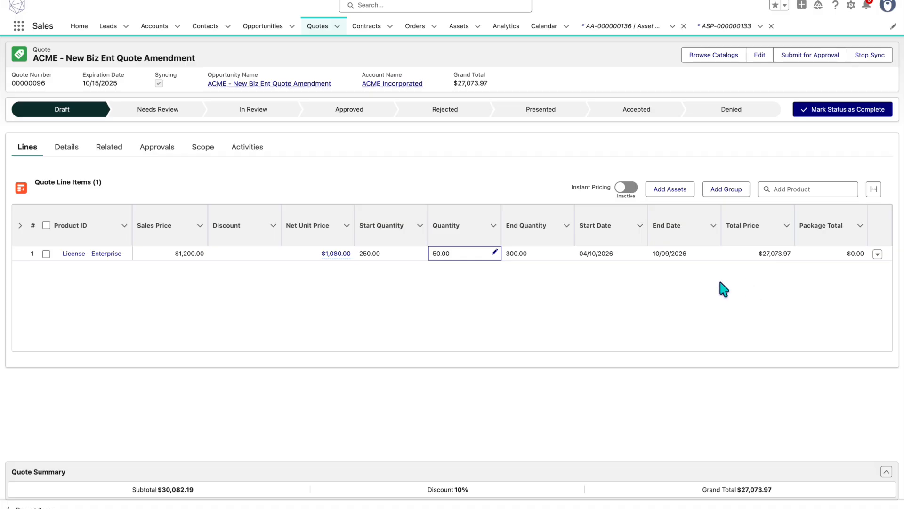
Review the amendment quote's opportunity and its details, including the linked contract and the quote lines' start and end dates.
{"action": "mouse_move", "coordinate": [259, 91]}
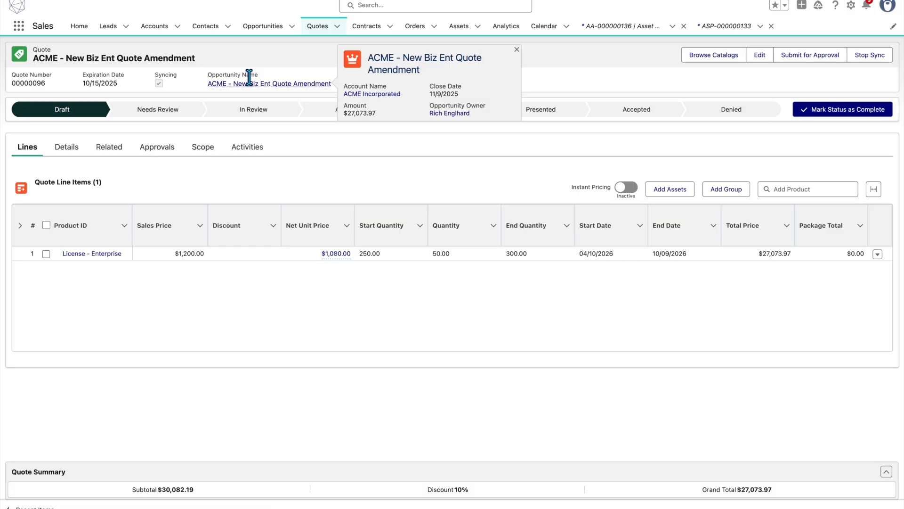
{"action": "left_click", "coordinate": [69, 149]}
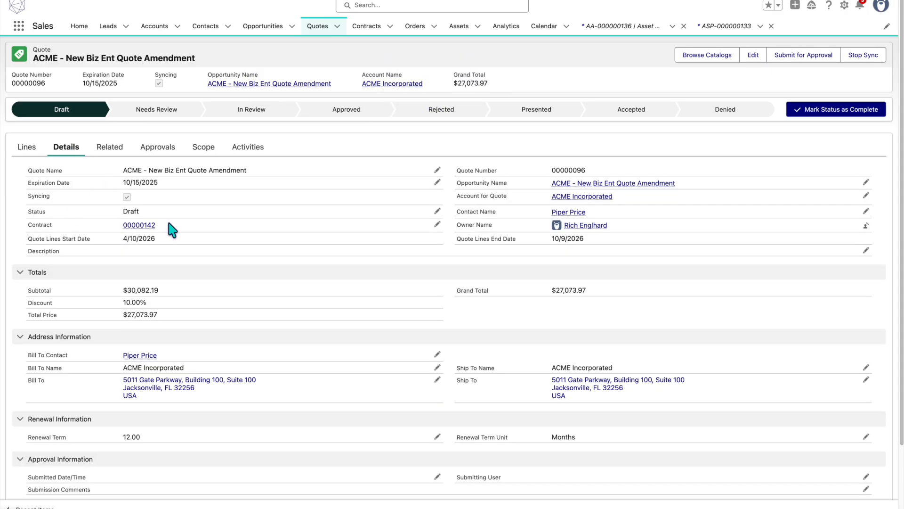
{"action": "left_click_drag", "start_coordinate": [172, 225], "coordinate": [100, 227]}
{"action": "left_click_drag", "start_coordinate": [28, 238], "coordinate": [154, 241]}
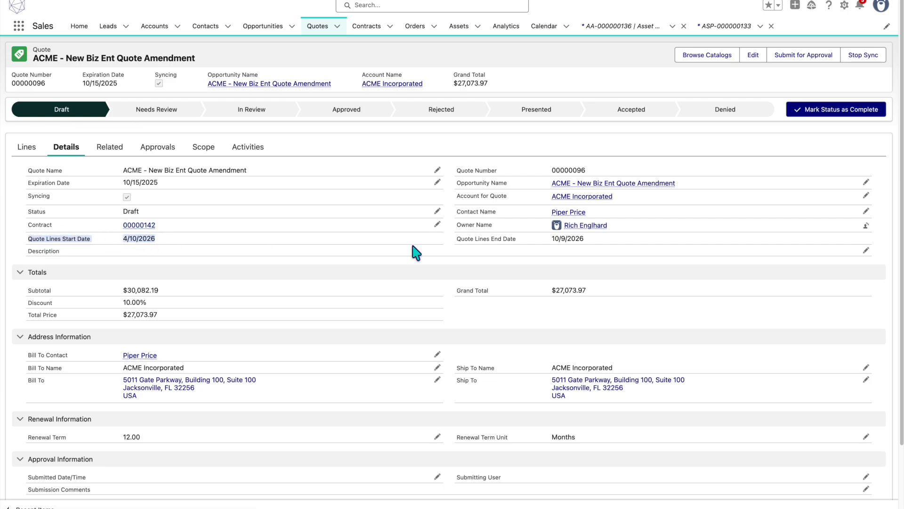
{"action": "left_click_drag", "start_coordinate": [507, 239], "coordinate": [576, 236]}
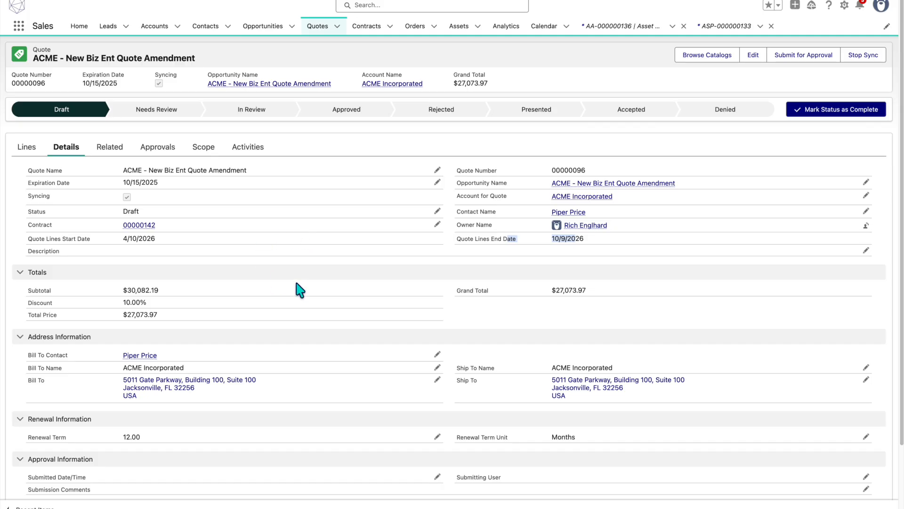
Return to the amendment quote's lines and submit the quote for approval without comments.
{"action": "left_click", "coordinate": [31, 144]}
{"action": "mouse_move", "coordinate": [314, 233]}
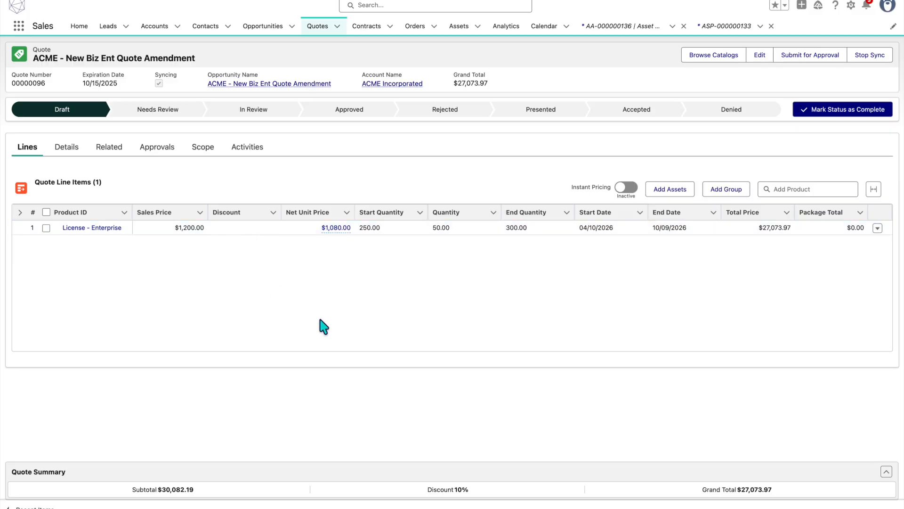
{"action": "left_click", "coordinate": [792, 55]}
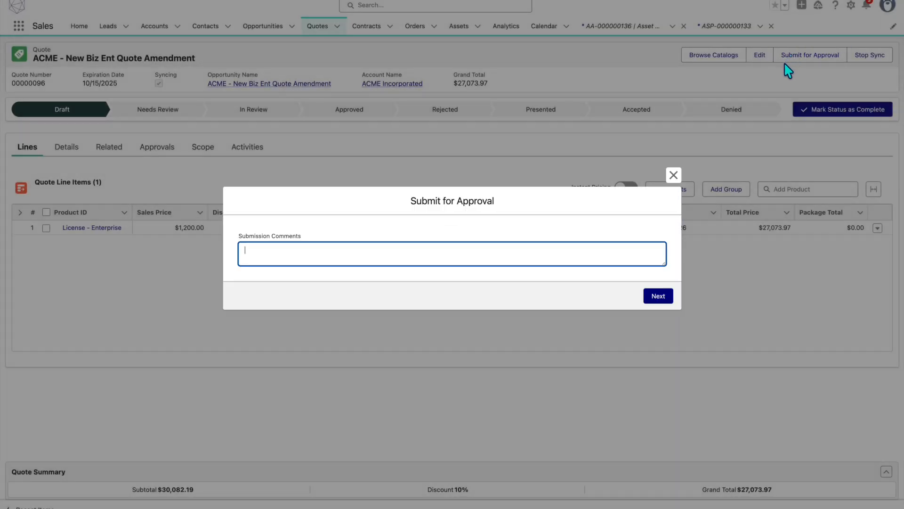
{"action": "left_click", "coordinate": [659, 297]}
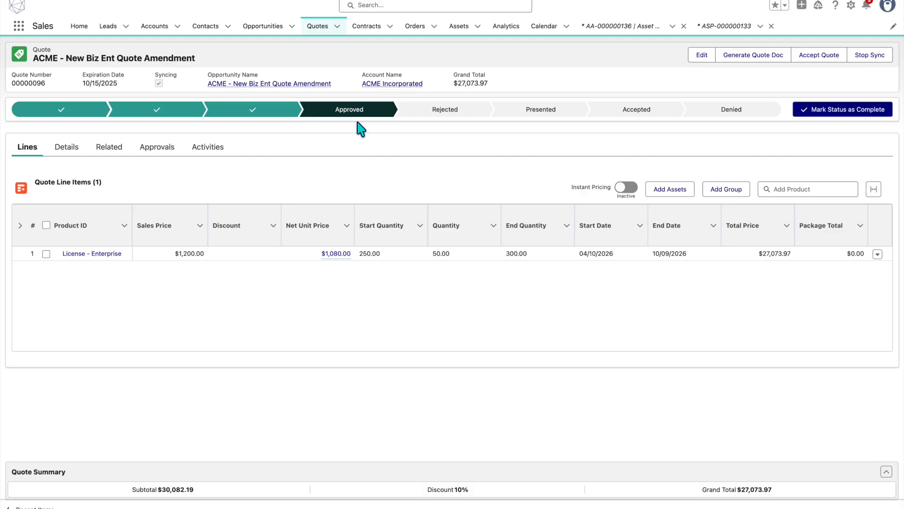
Generate the amendment quote document and review its license price, quantity, dates and signature page.
{"action": "left_click", "coordinate": [752, 56]}
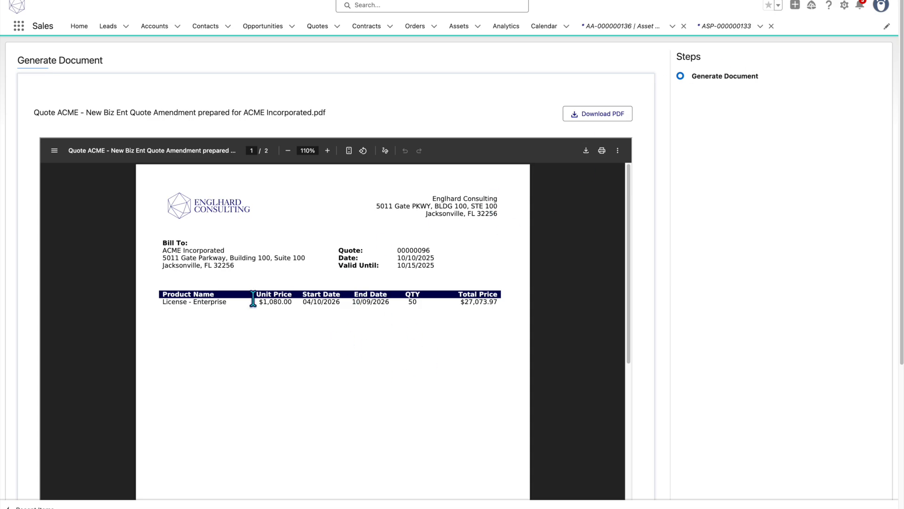
{"action": "left_click_drag", "start_coordinate": [257, 302], "coordinate": [292, 302]}
{"action": "double_click", "coordinate": [413, 302]}
{"action": "left_click_drag", "start_coordinate": [302, 301], "coordinate": [388, 306]}
{"action": "scroll", "coordinate": [442, 266], "scroll_direction": "down", "scroll_amount": 10}
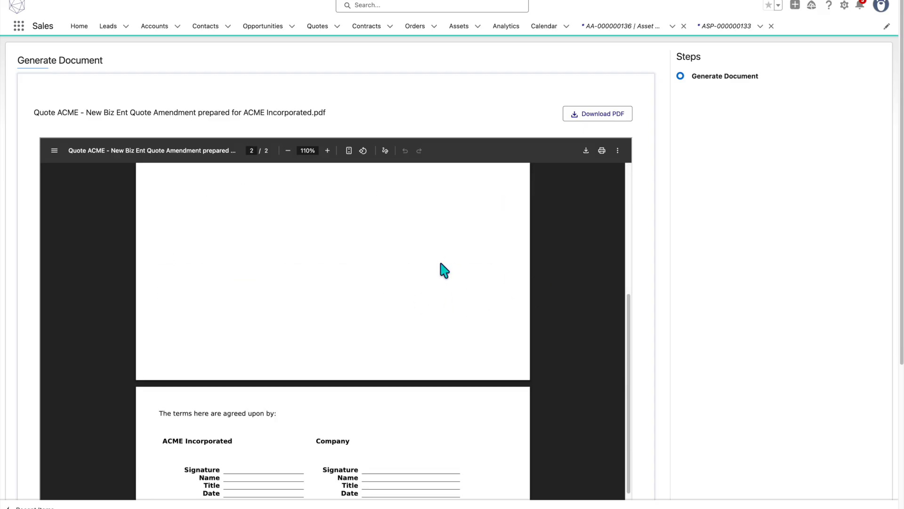
{"action": "scroll", "coordinate": [444, 271], "scroll_direction": "down", "scroll_amount": 2}
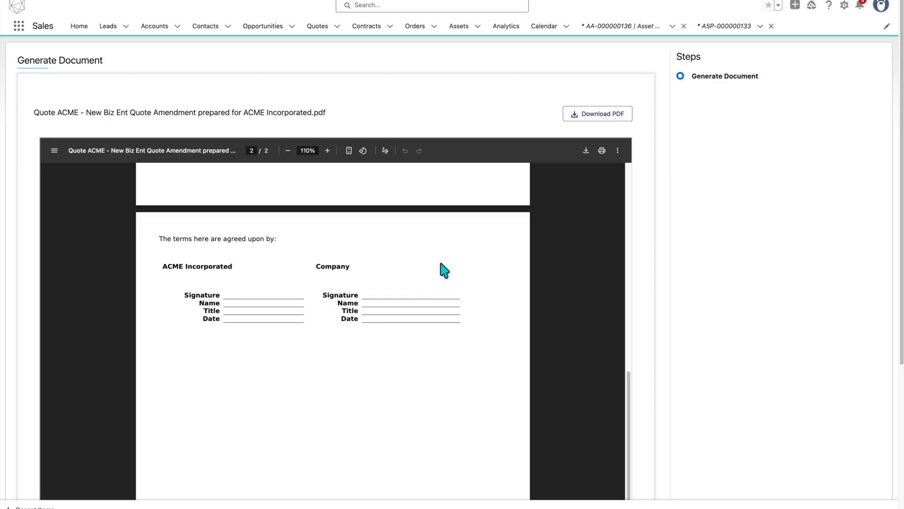
{"action": "scroll", "coordinate": [444, 271], "scroll_direction": "down", "scroll_amount": 3}
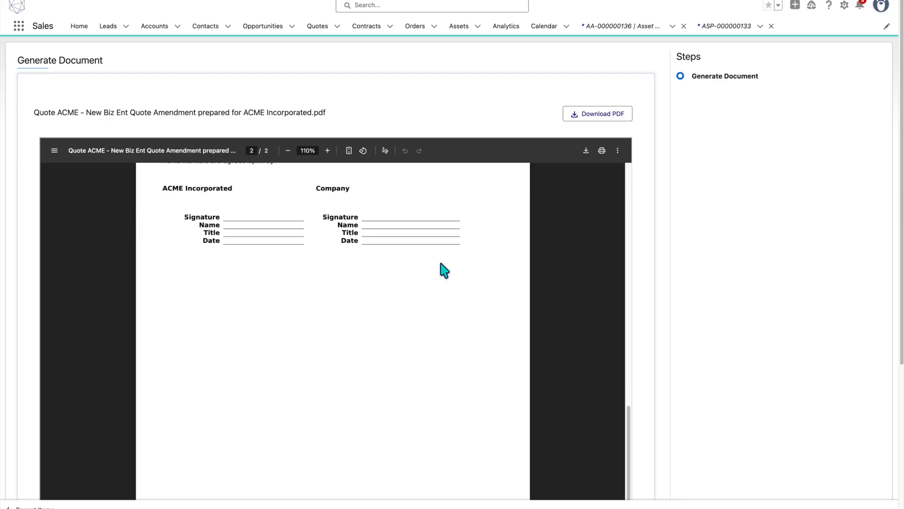
{"action": "scroll", "coordinate": [445, 271], "scroll_direction": "down", "scroll_amount": 1}
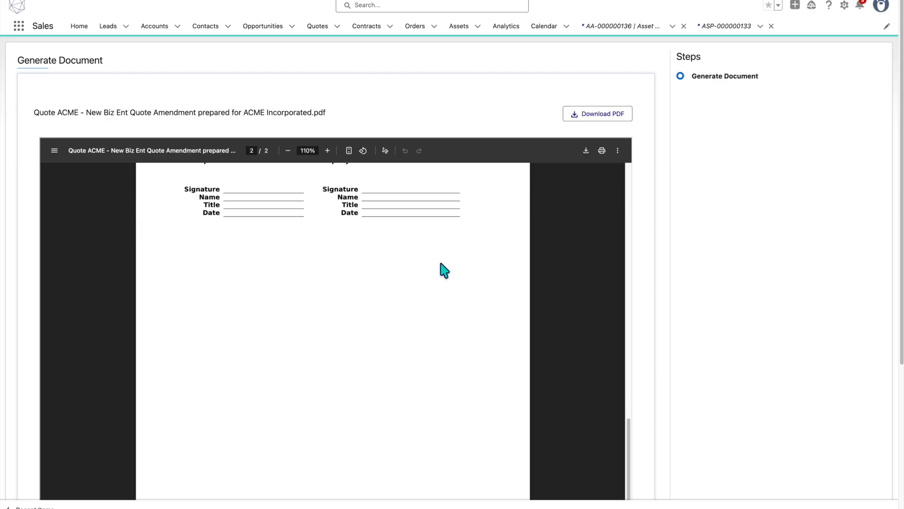
{"action": "scroll", "coordinate": [650, 281], "scroll_direction": "down", "scroll_amount": 5}
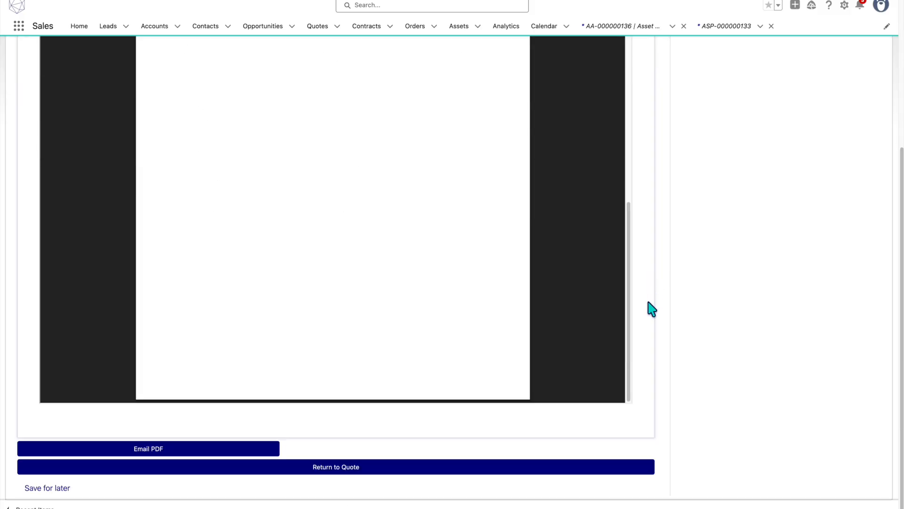
Email the quote PDF to the customer, then check the quote's logged email and related records.
{"action": "left_click", "coordinate": [161, 453]}
{"action": "left_click", "coordinate": [333, 466]}
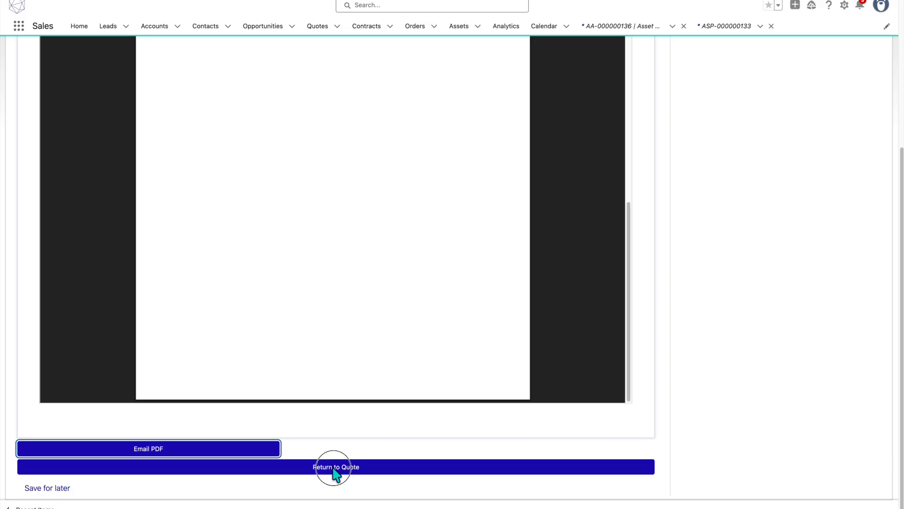
{"action": "left_click", "coordinate": [219, 149]}
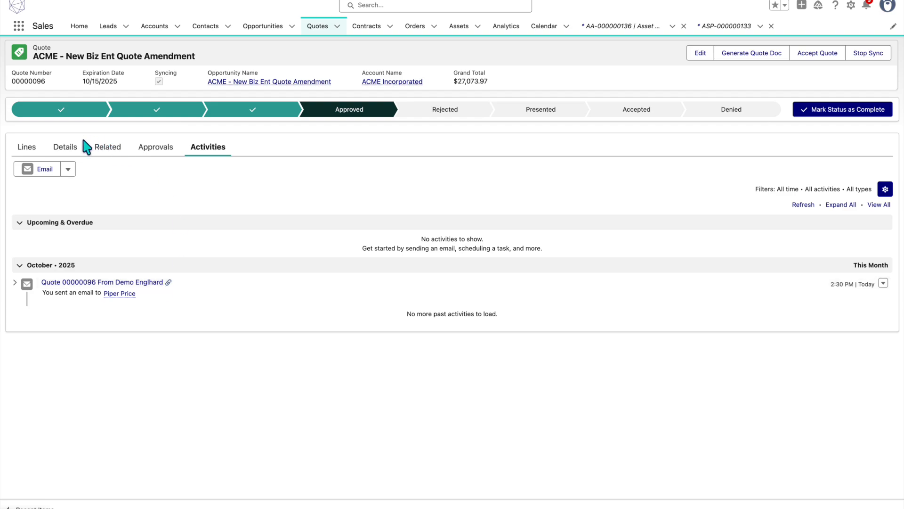
{"action": "left_click", "coordinate": [113, 152]}
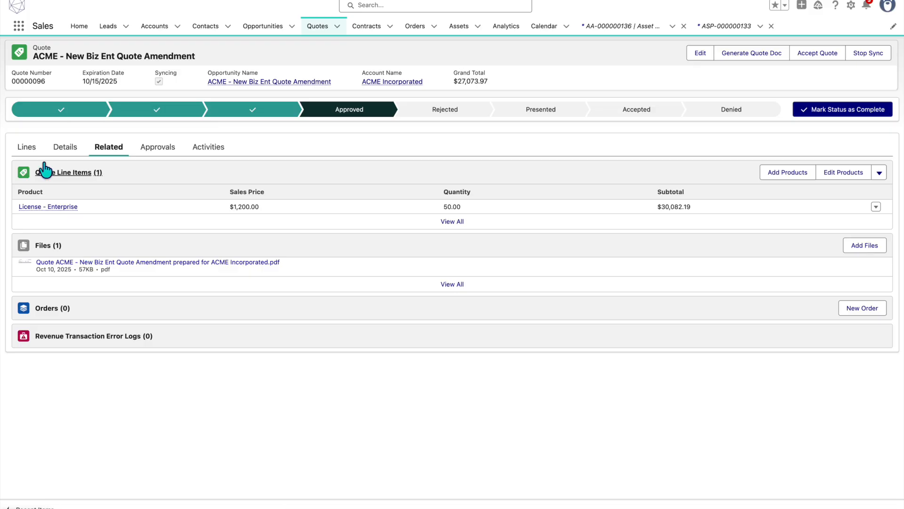
Accept the amendment quote, entering the PO number and keeping the prefilled bill-to and ship-to details.
{"action": "left_click", "coordinate": [29, 148]}
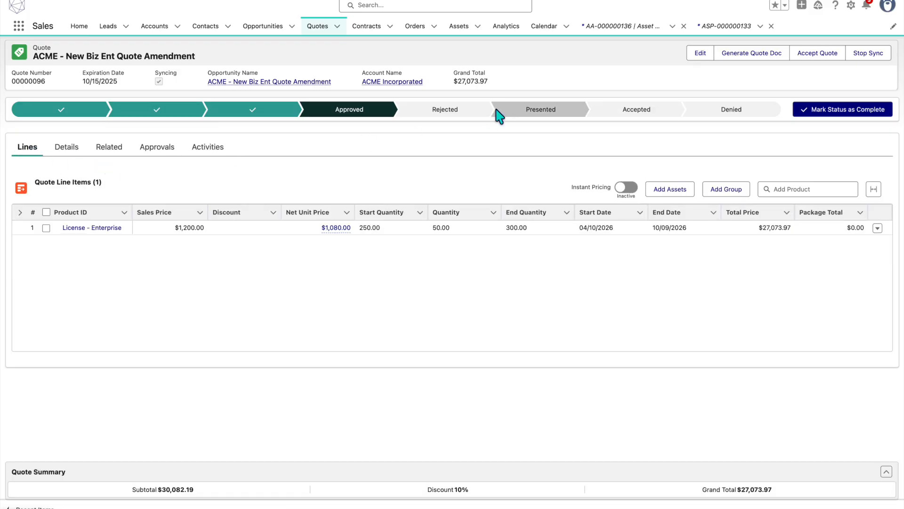
{"action": "left_click", "coordinate": [822, 53]}
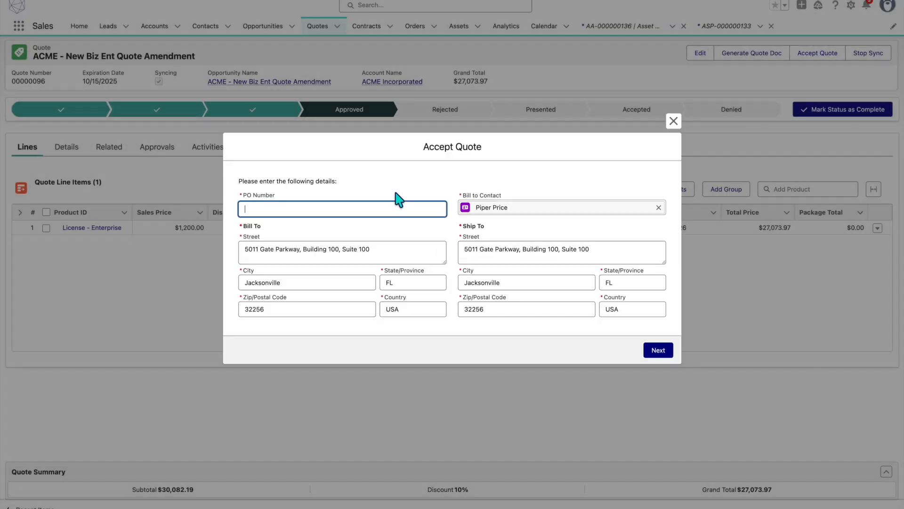
{"action": "type", "text": "PO"}
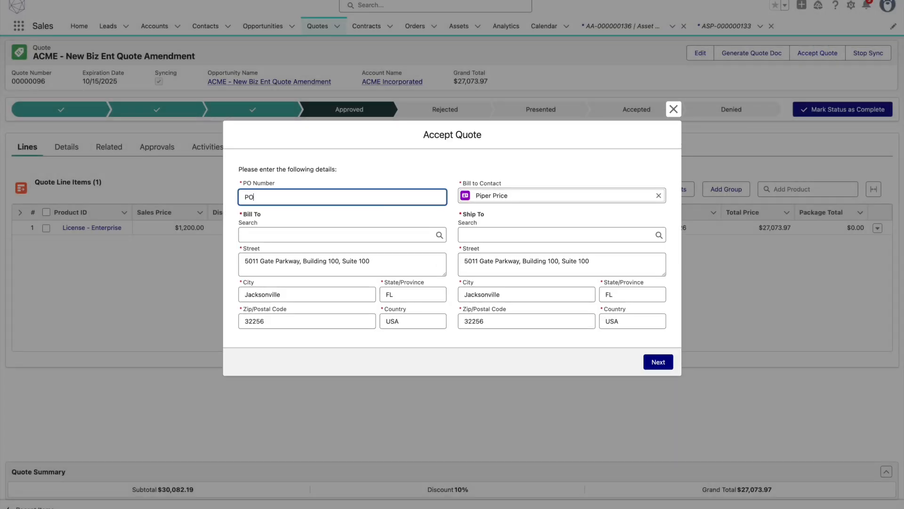
{"action": "type", "text": "000234"}
{"action": "left_click", "coordinate": [658, 362]}
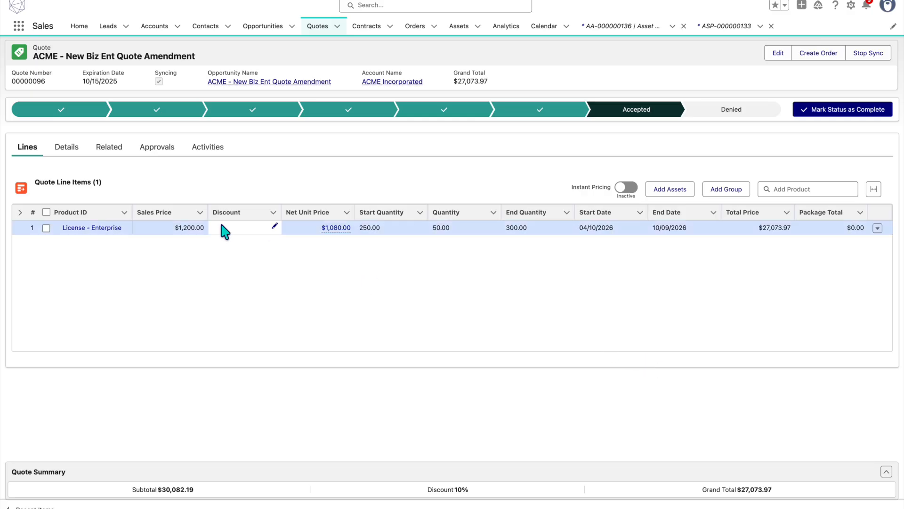
Check the accepted quote's details and linked contract, and refresh its related orders list to find the new order.
{"action": "left_click", "coordinate": [65, 150]}
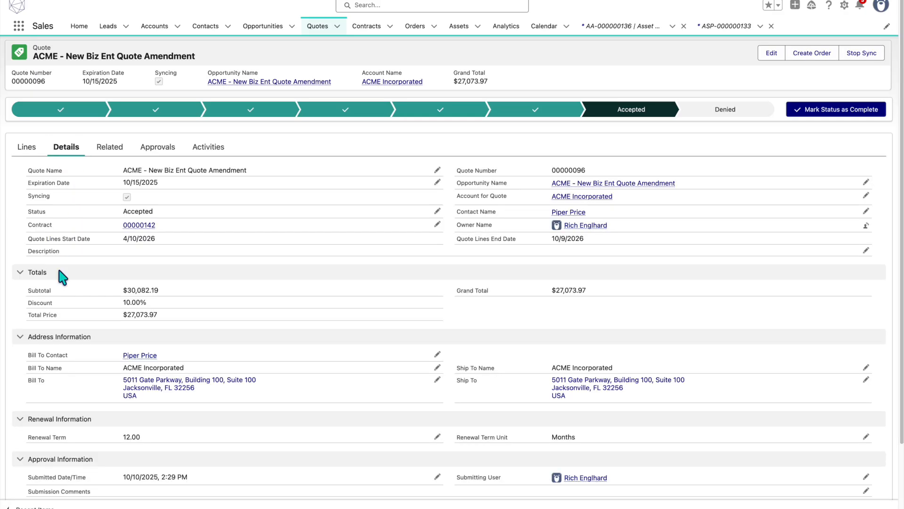
{"action": "mouse_move", "coordinate": [137, 228]}
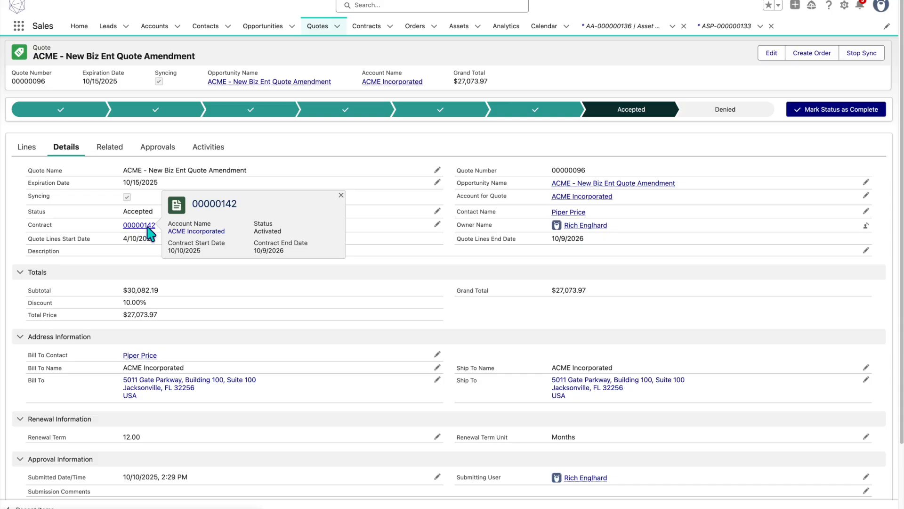
{"action": "left_click", "coordinate": [108, 149]}
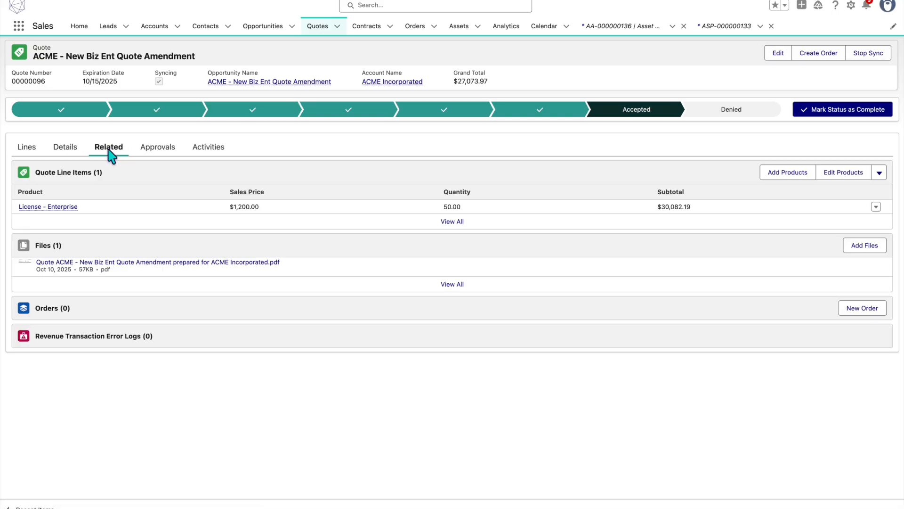
{"action": "left_click", "coordinate": [52, 308]}
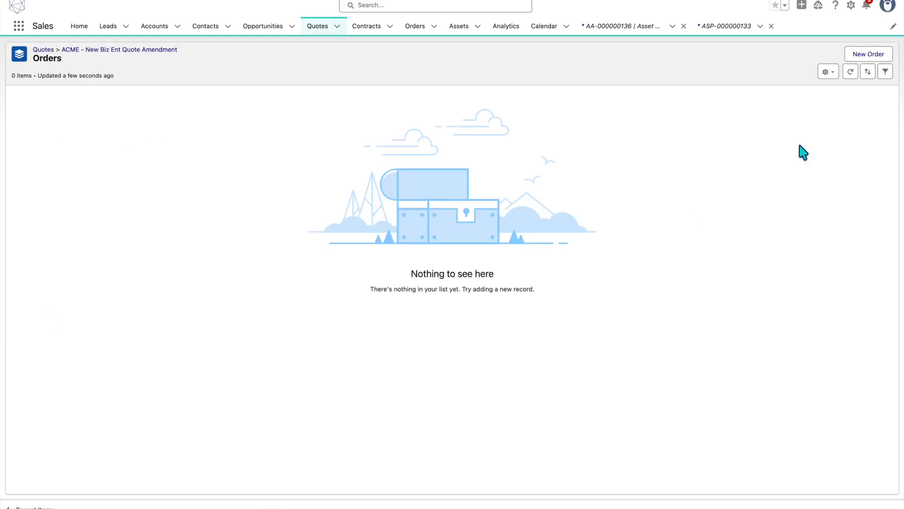
{"action": "left_click", "coordinate": [850, 72]}
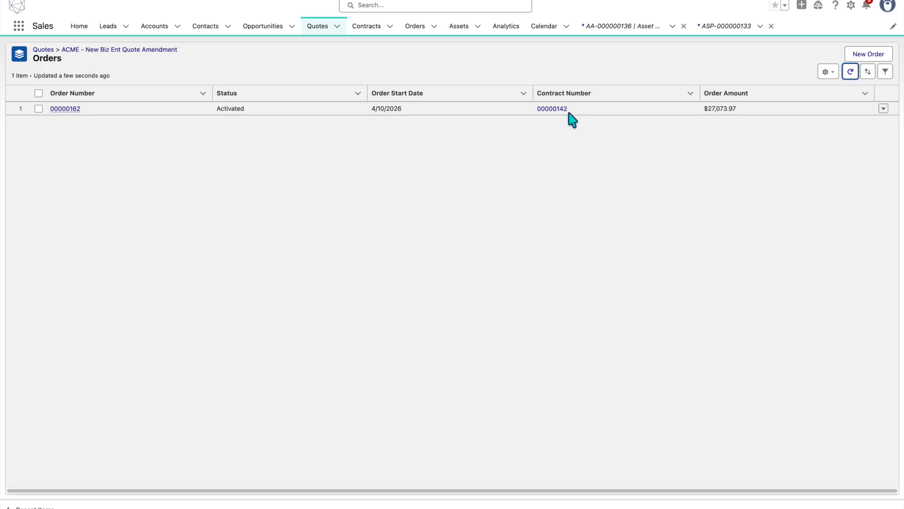
Open the amendment order to review its license line, then open its linked contract and review the managed assets.
{"action": "left_click", "coordinate": [65, 109]}
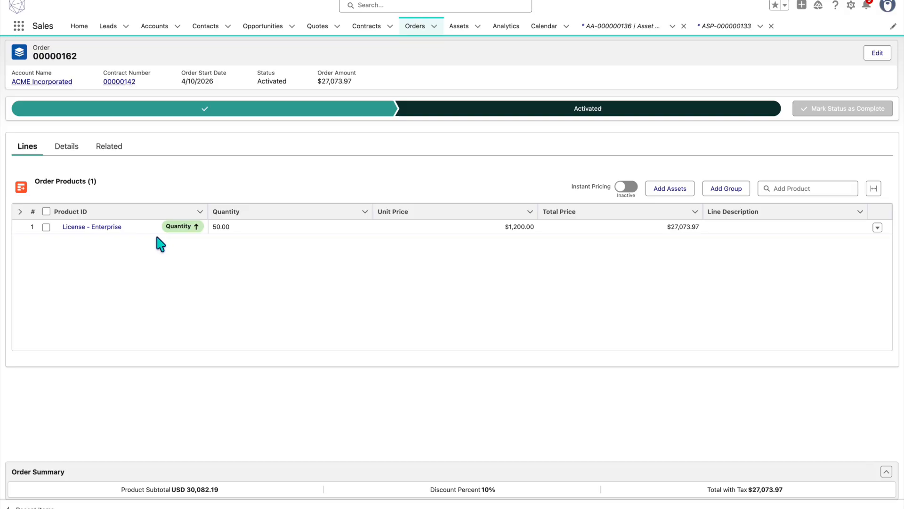
{"action": "left_click", "coordinate": [121, 82]}
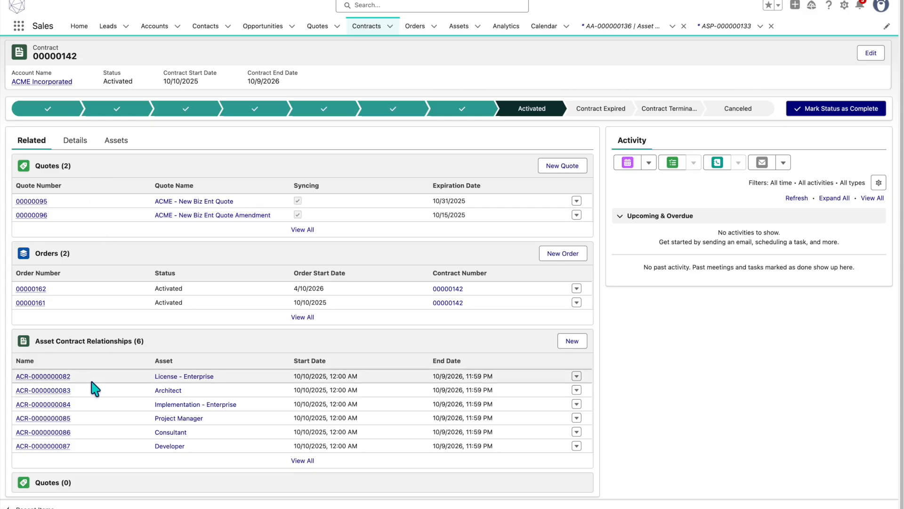
{"action": "left_click", "coordinate": [116, 142]}
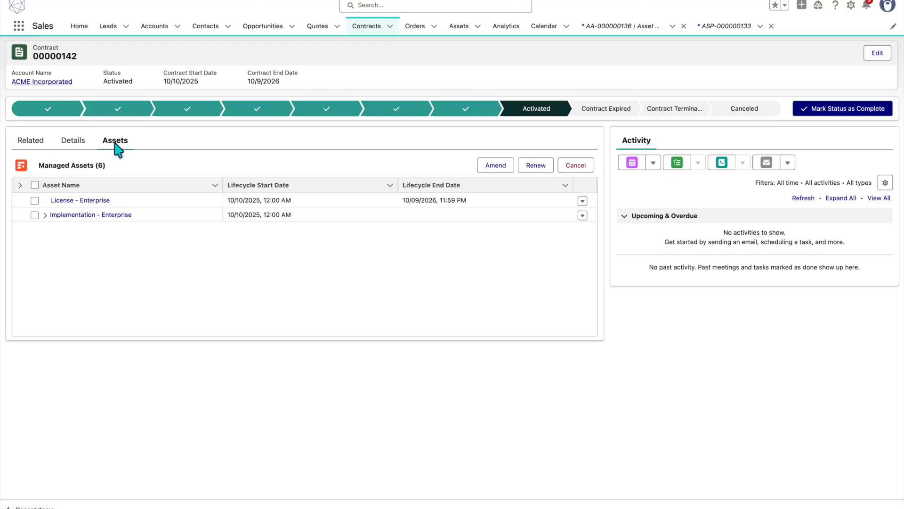
View the License - Enterprise asset and examine its current quantity, lifecycle details and dashboard charts.
{"action": "left_click", "coordinate": [583, 201]}
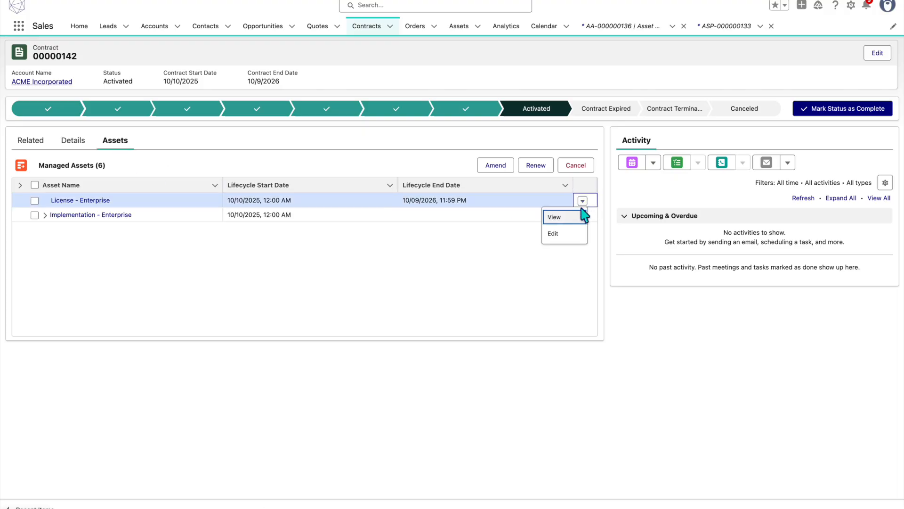
{"action": "left_click", "coordinate": [583, 223]}
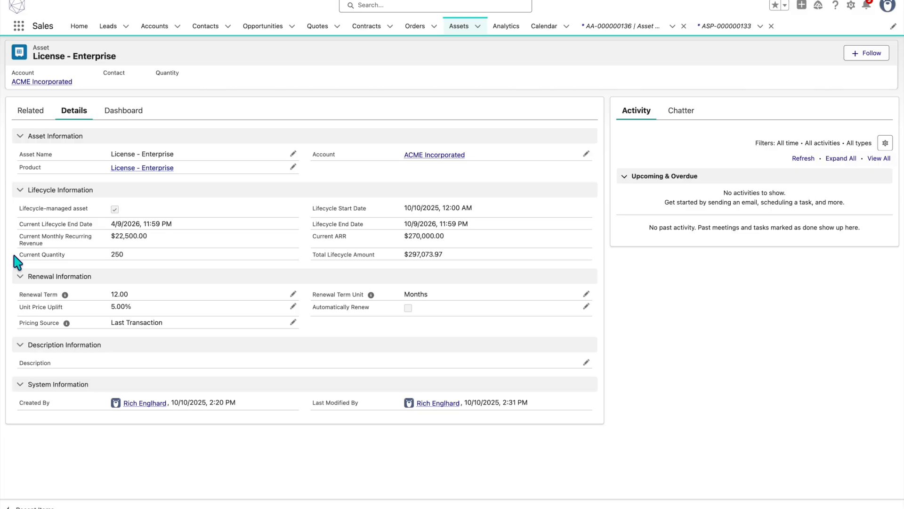
{"action": "double_click", "coordinate": [121, 255]}
{"action": "left_click", "coordinate": [115, 113]}
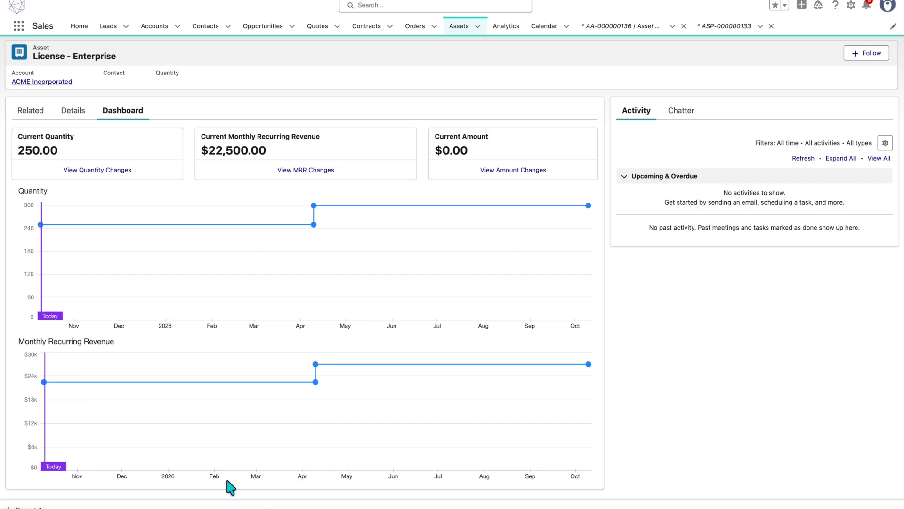
Review the license asset's related asset actions, comparing their business categories and changes in quantity and monthly recurring revenue.
{"action": "left_click", "coordinate": [33, 112]}
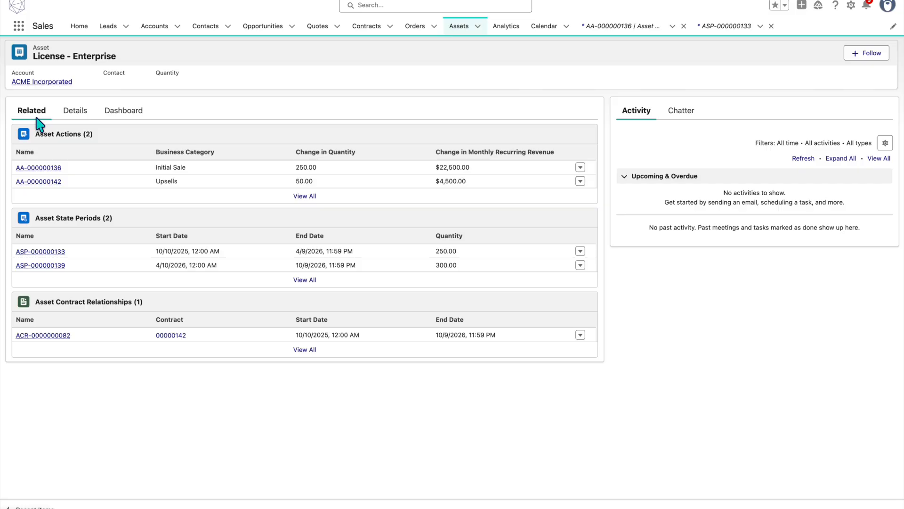
{"action": "left_click_drag", "start_coordinate": [187, 168], "coordinate": [156, 169]}
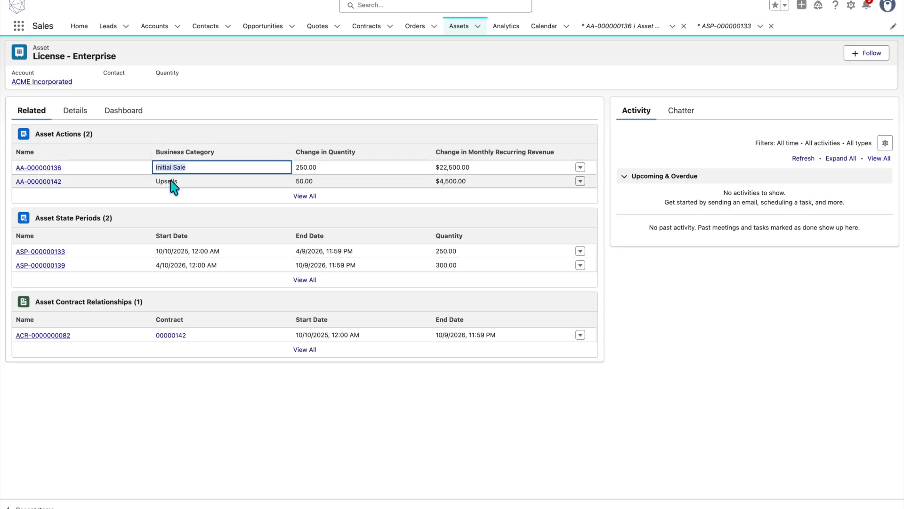
{"action": "left_click_drag", "start_coordinate": [318, 181], "coordinate": [298, 181]}
{"action": "left_click", "coordinate": [299, 184]}
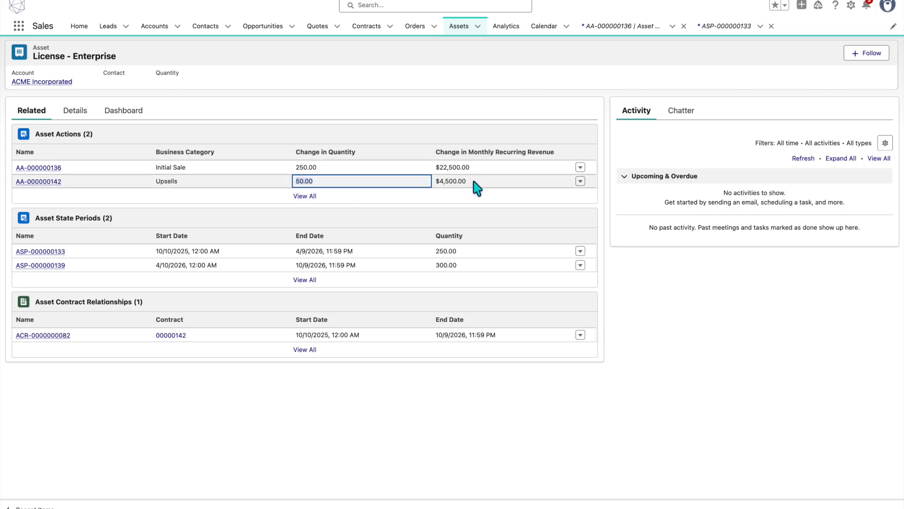
{"action": "left_click_drag", "start_coordinate": [471, 184], "coordinate": [435, 187]}
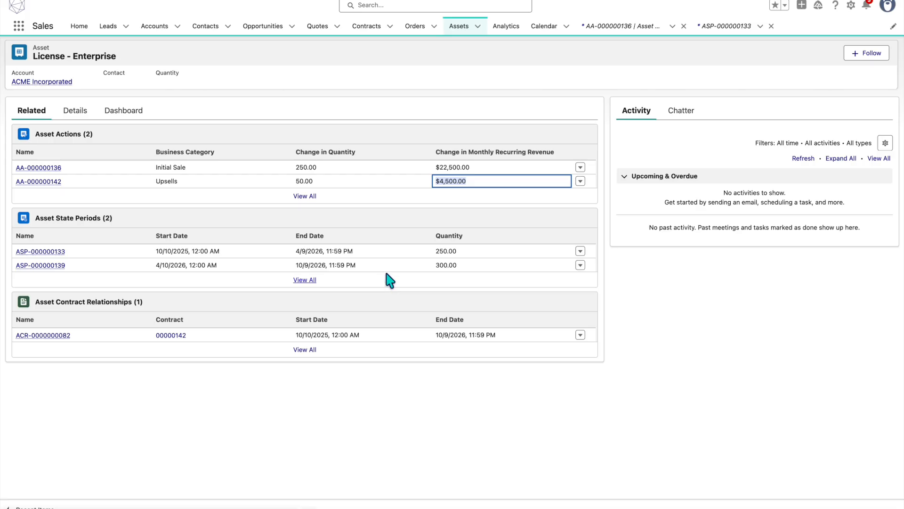
Examine the dates and records of the license's two asset state periods and compare them with the dashboard charts.
{"action": "left_click_drag", "start_coordinate": [152, 252], "coordinate": [188, 251]}
{"action": "left_click", "coordinate": [301, 266]}
{"action": "left_click_drag", "start_coordinate": [300, 267], "coordinate": [338, 267]}
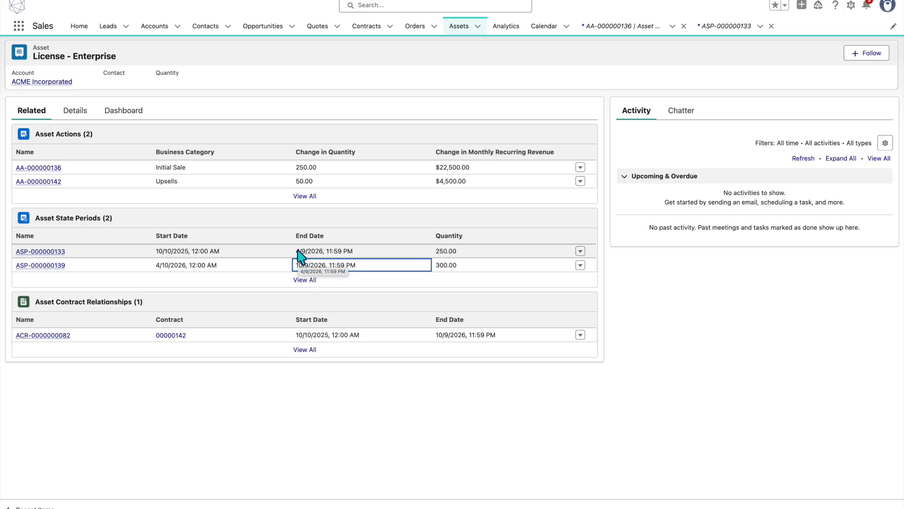
{"action": "left_click", "coordinate": [50, 253]}
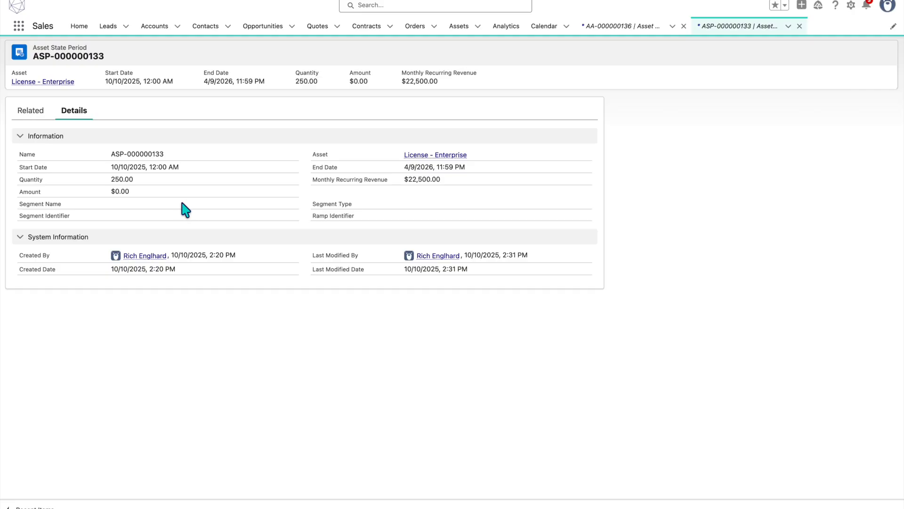
{"action": "key", "text": "alt+Left"}
{"action": "left_click", "coordinate": [51, 268]}
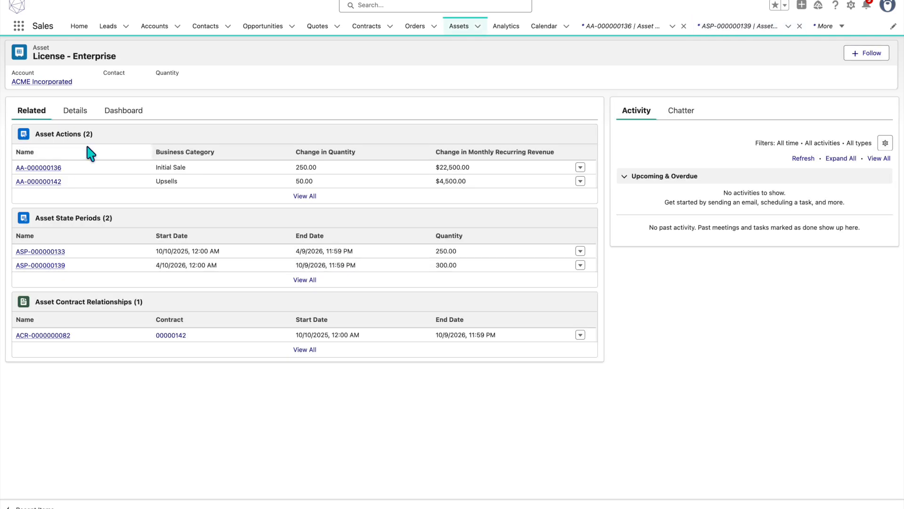
{"action": "left_click", "coordinate": [109, 117]}
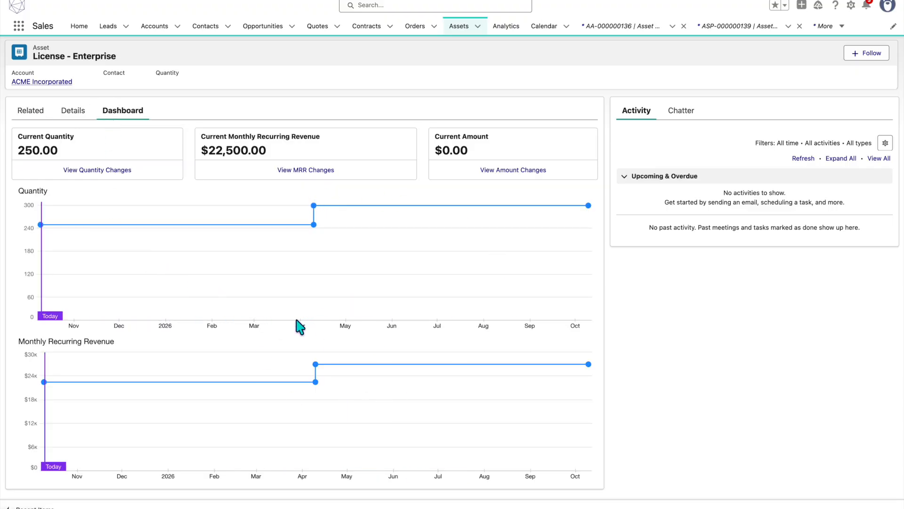
{"action": "left_click", "coordinate": [29, 111]}
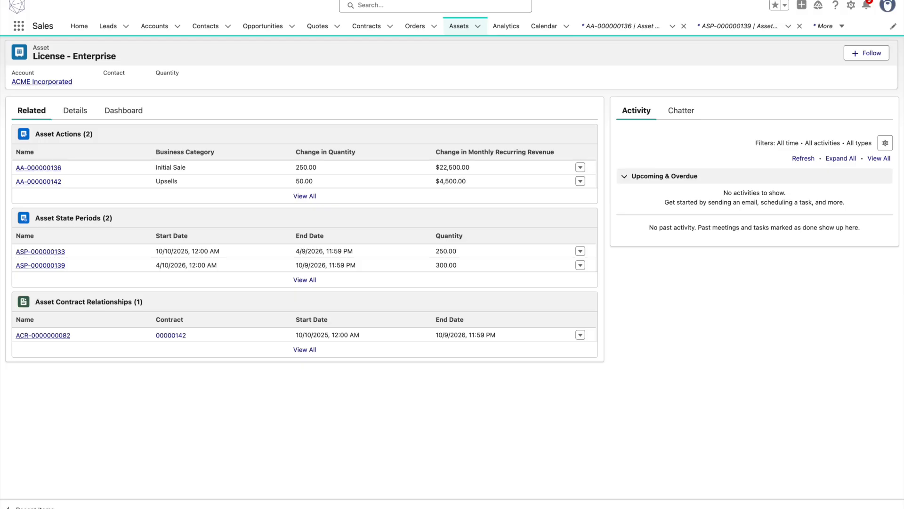
From the ACME Incorporated account, open the Renewal 2026 opportunity and create its renewal quote.
{"action": "left_click", "coordinate": [55, 82]}
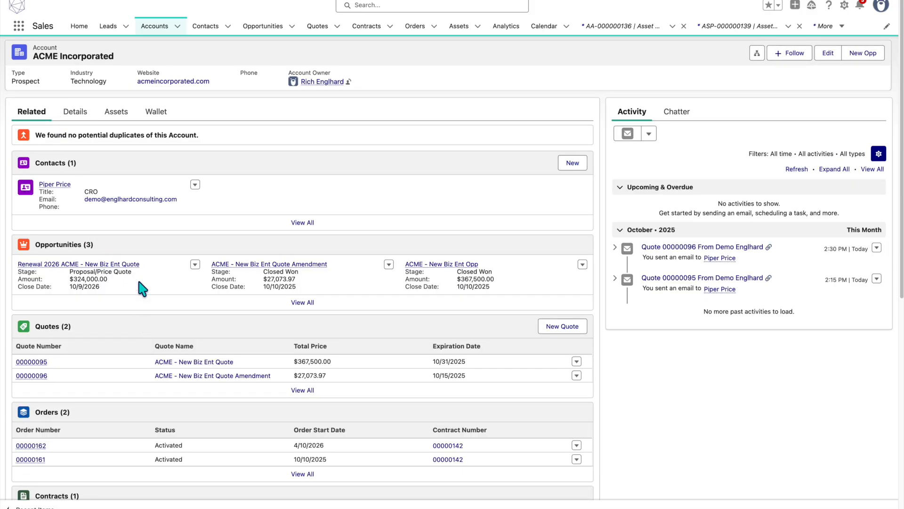
{"action": "mouse_move", "coordinate": [137, 268]}
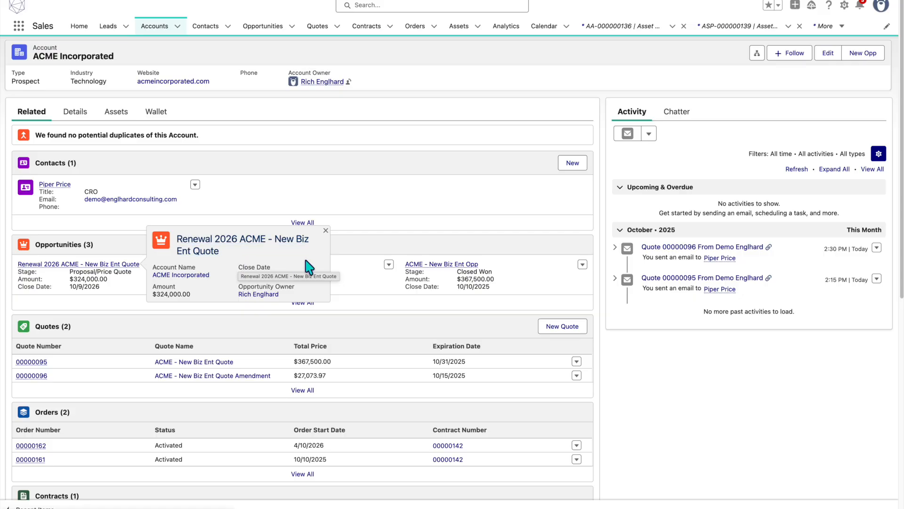
{"action": "left_click", "coordinate": [118, 265]}
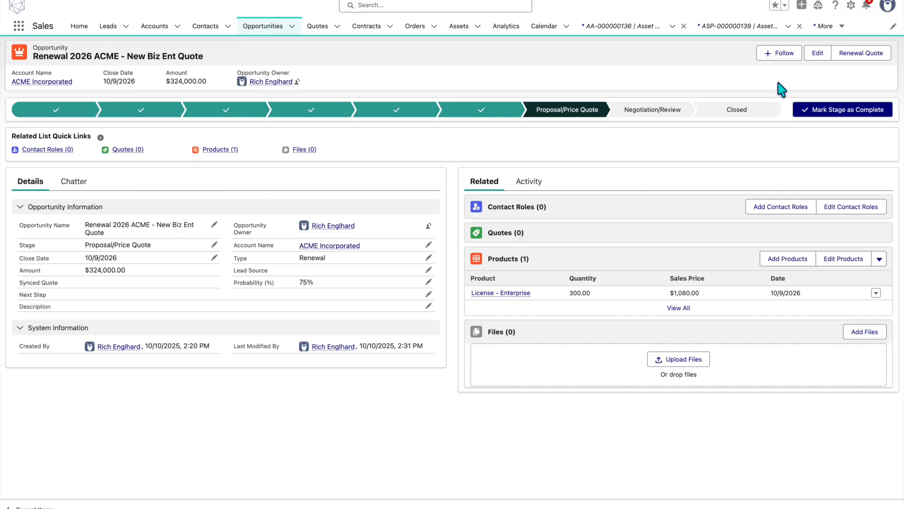
{"action": "left_click", "coordinate": [861, 53]}
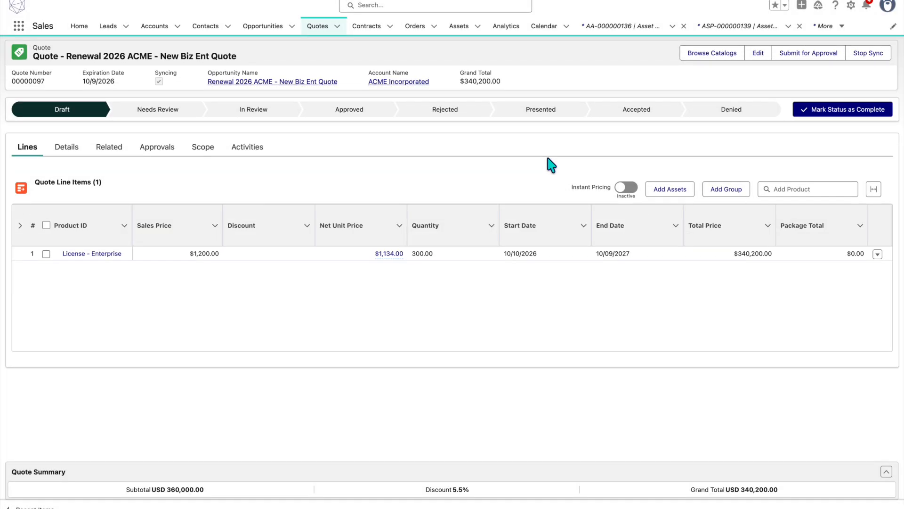
Check the renewal quote's syncing state and linked opportunity, then inspect the license's net unit price calculation details.
{"action": "double_click", "coordinate": [163, 73]}
{"action": "mouse_move", "coordinate": [255, 84]}
{"action": "left_click", "coordinate": [385, 254]}
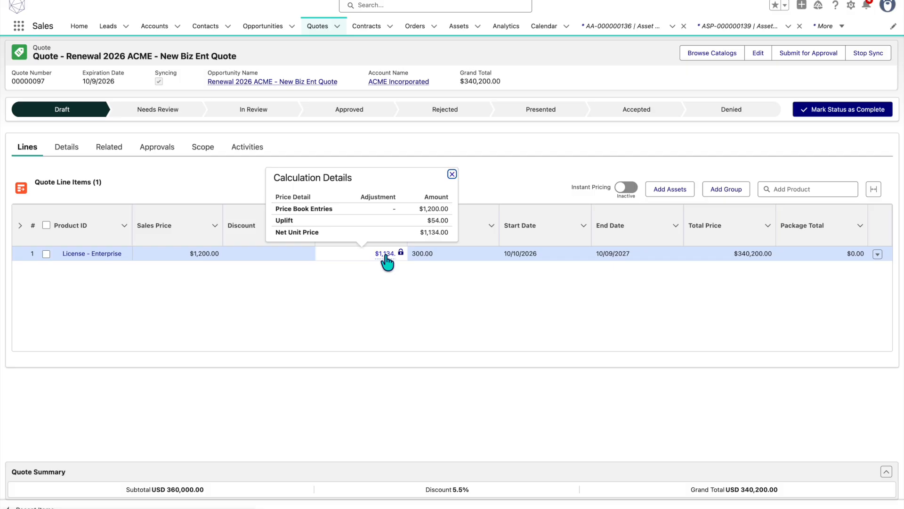
{"action": "left_click", "coordinate": [354, 302]}
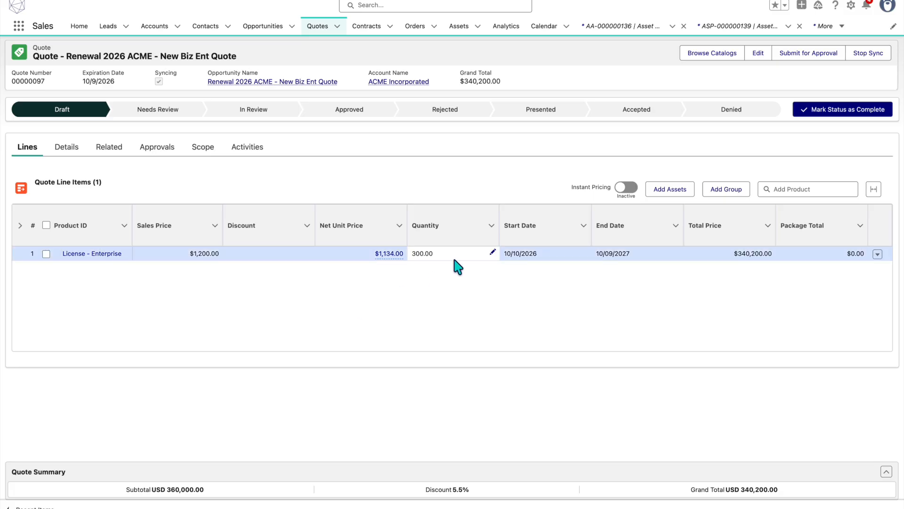
Set the License - Enterprise quantity to 350, save the line, and submit the renewal quote for approval.
{"action": "left_click", "coordinate": [493, 252]}
{"action": "type", "text": "350"}
{"action": "key", "text": "Return"}
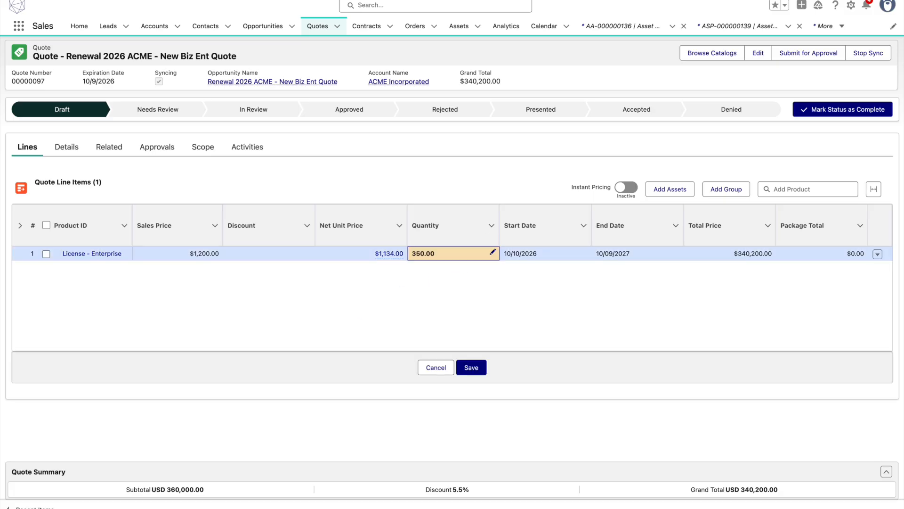
{"action": "left_click", "coordinate": [472, 368]}
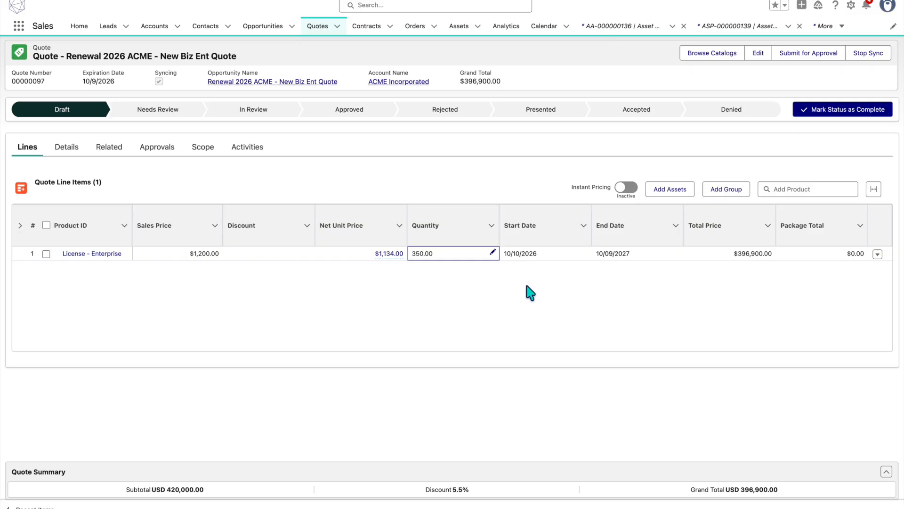
{"action": "left_click", "coordinate": [804, 54]}
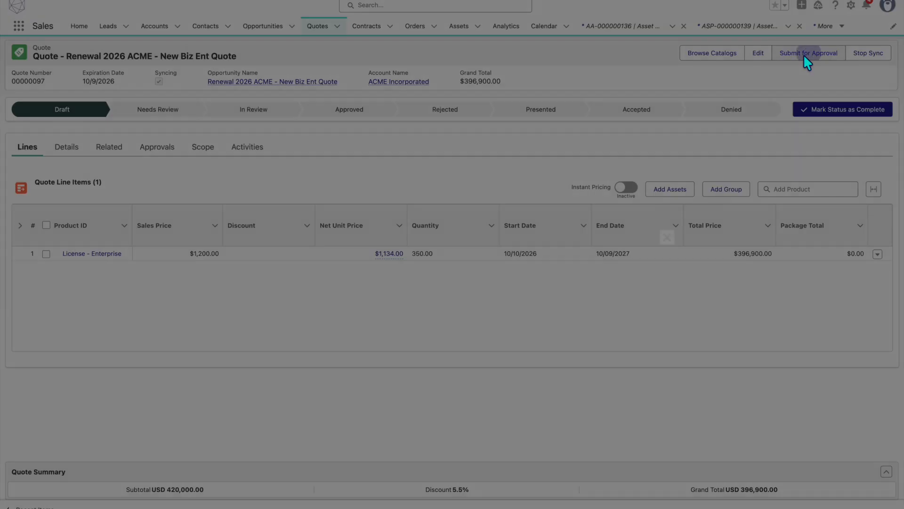
{"action": "left_click", "coordinate": [658, 296]}
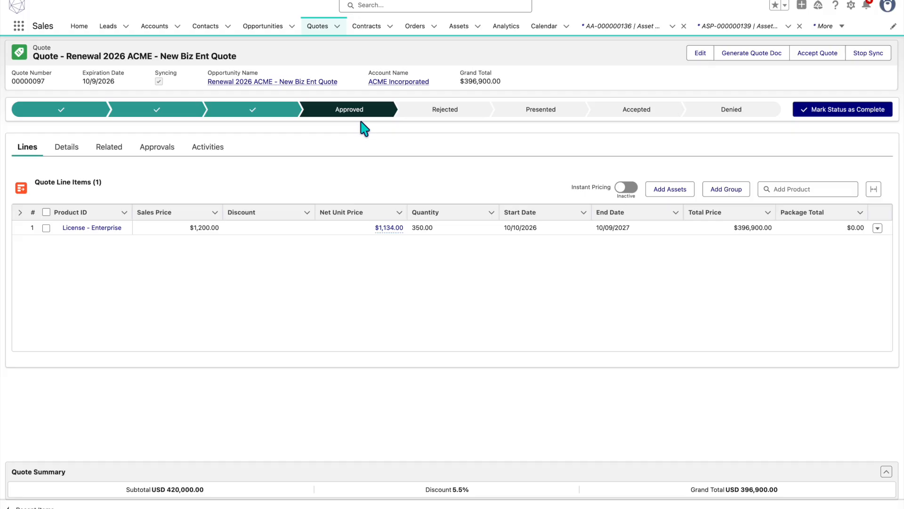
Generate the renewal quote document, review its pages, and return to the quote without emailing the PDF.
{"action": "left_click", "coordinate": [733, 54]}
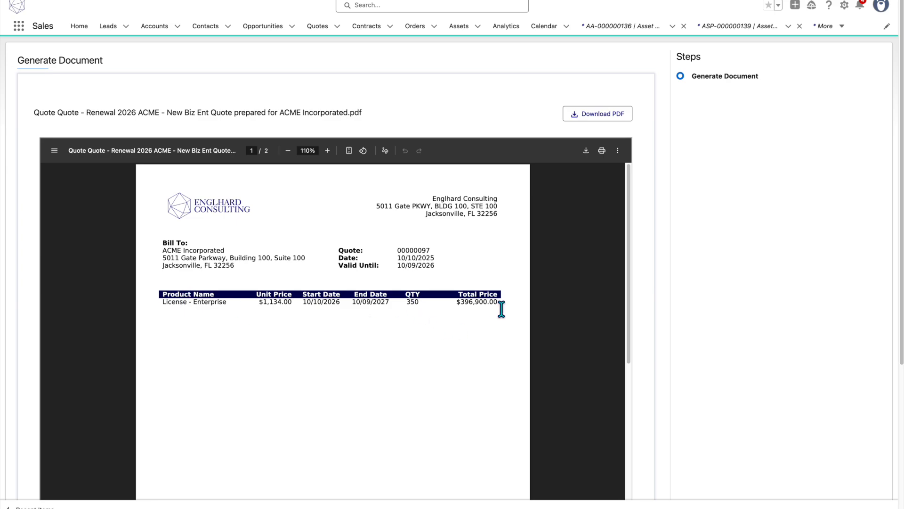
{"action": "scroll", "coordinate": [599, 297], "scroll_direction": "down", "scroll_amount": 10}
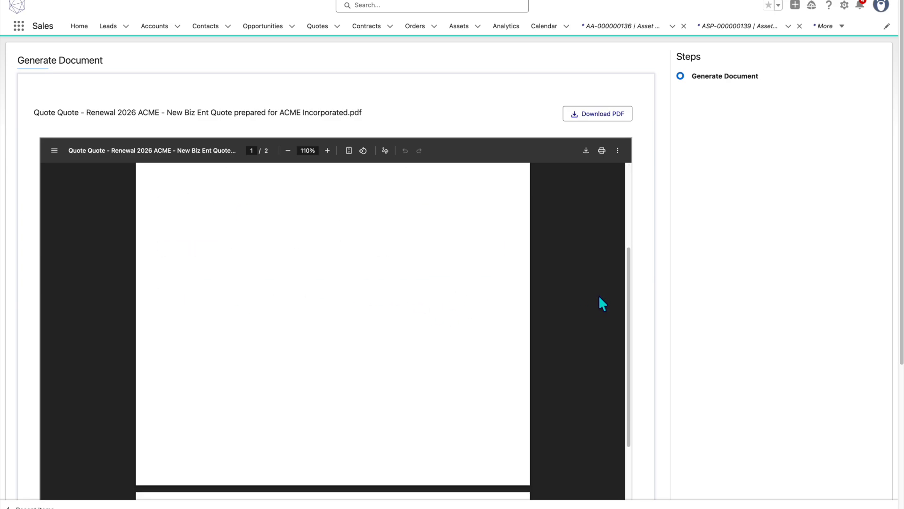
{"action": "scroll", "coordinate": [599, 295], "scroll_direction": "down", "scroll_amount": 5}
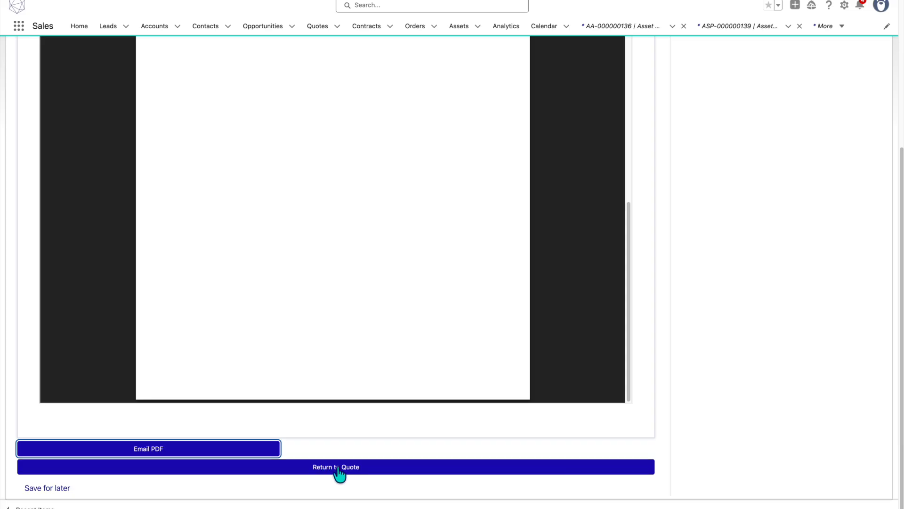
{"action": "left_click", "coordinate": [339, 467]}
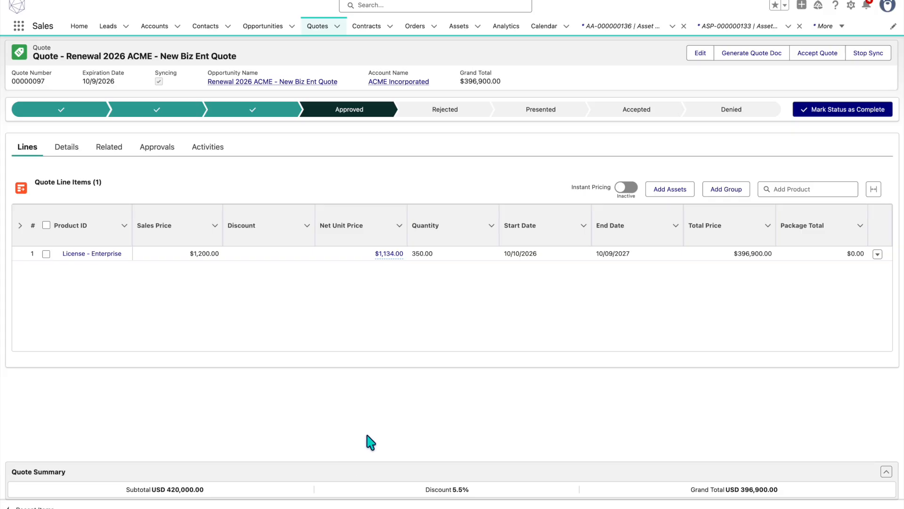
Accept the renewal quote, entering the PO number and keeping the prefilled bill-to and ship-to details.
{"action": "left_click", "coordinate": [815, 60]}
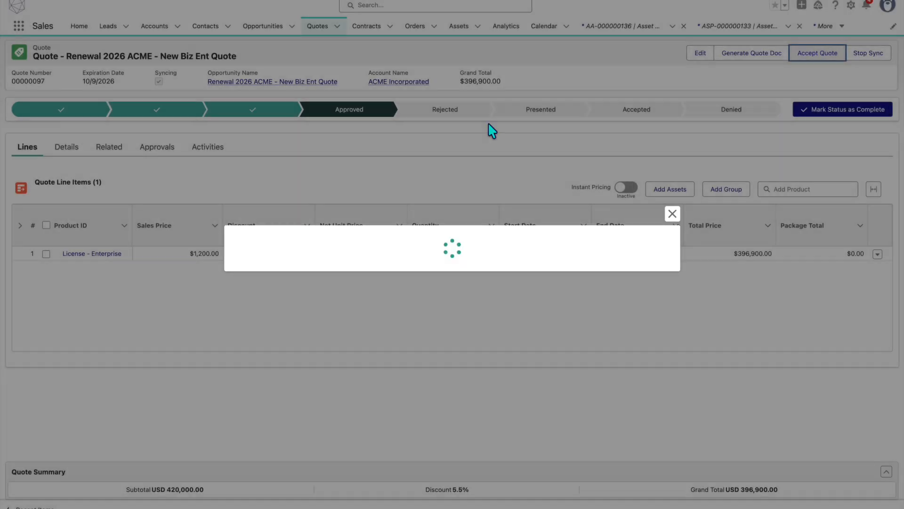
{"action": "type", "text": "PO"}
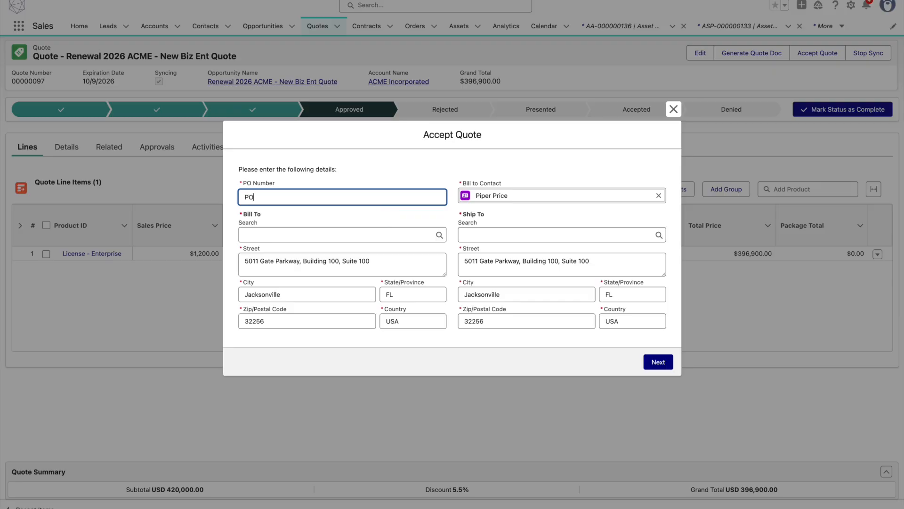
{"action": "type", "text": "000789"}
{"action": "key", "text": "Tab"}
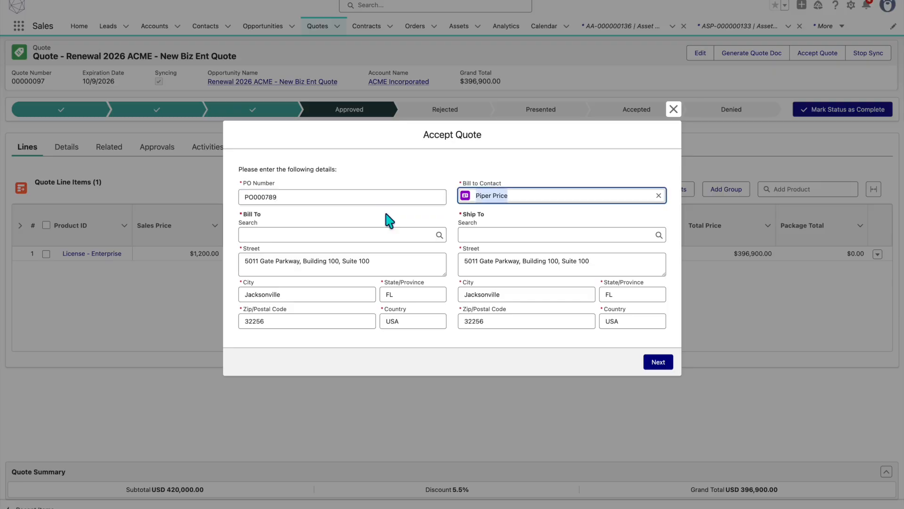
{"action": "left_click", "coordinate": [650, 359]}
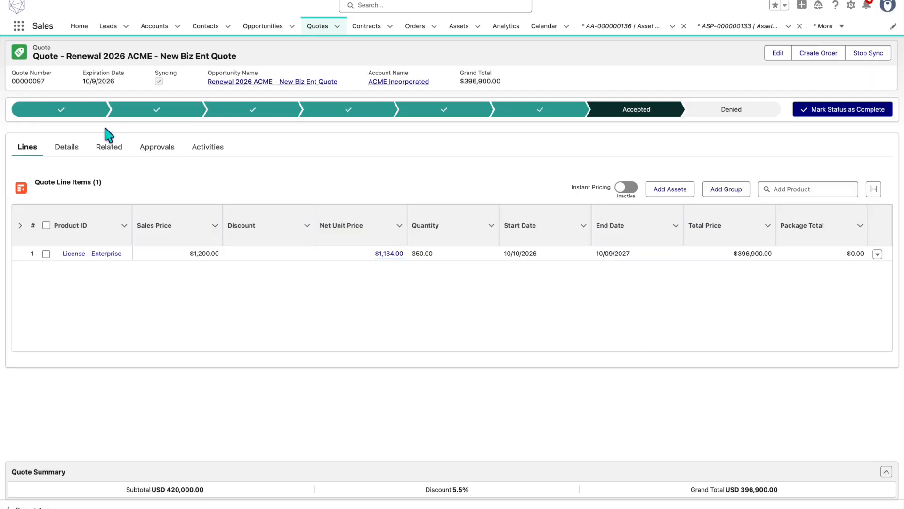
Review the accepted renewal quote's details, open its linked contract, and check the contract's renewal and source quote information.
{"action": "left_click", "coordinate": [66, 147]}
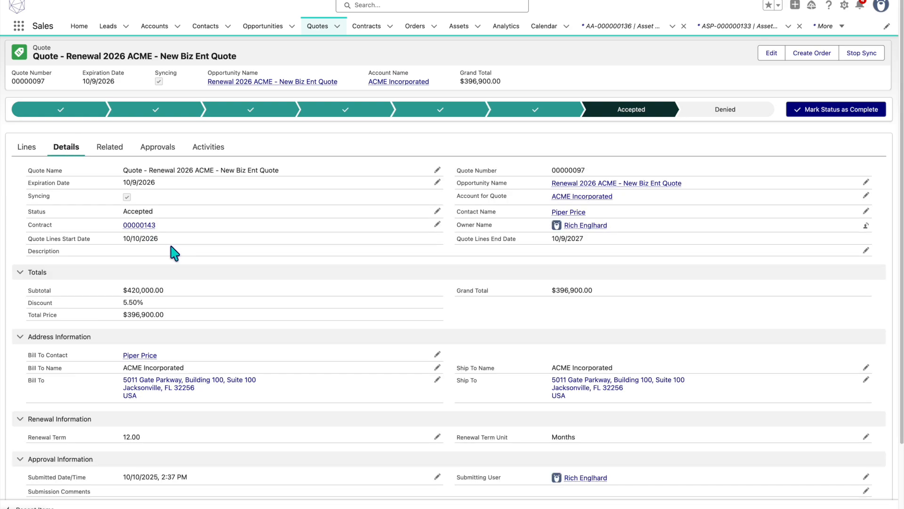
{"action": "scroll", "coordinate": [174, 254], "scroll_direction": "down", "scroll_amount": 1}
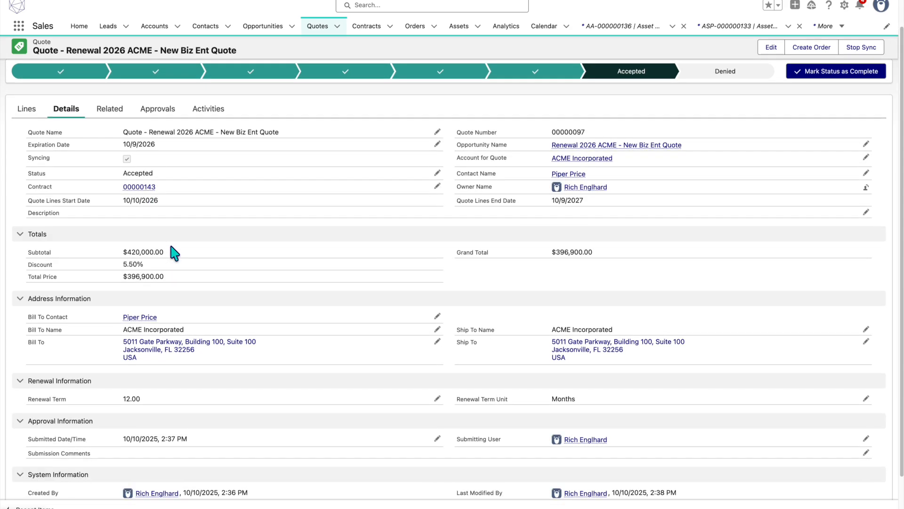
{"action": "scroll", "coordinate": [175, 254], "scroll_direction": "down", "scroll_amount": 1}
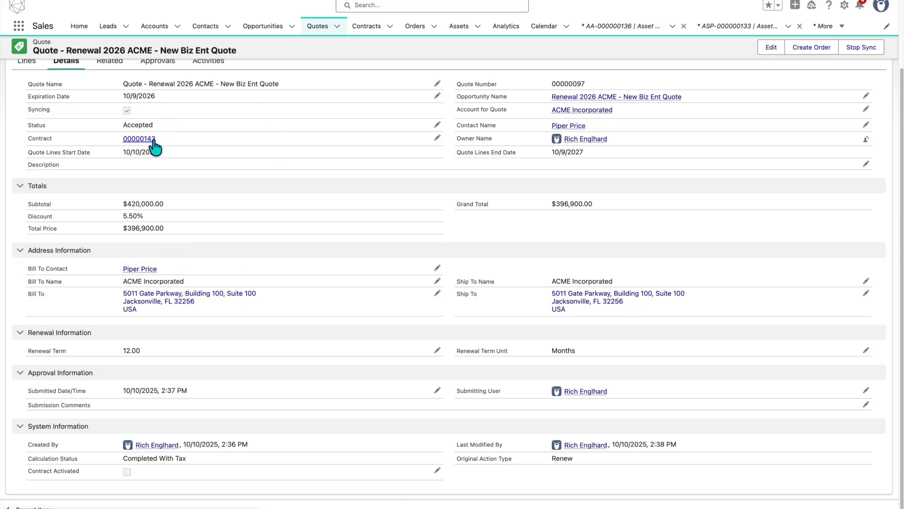
{"action": "mouse_move", "coordinate": [151, 147]}
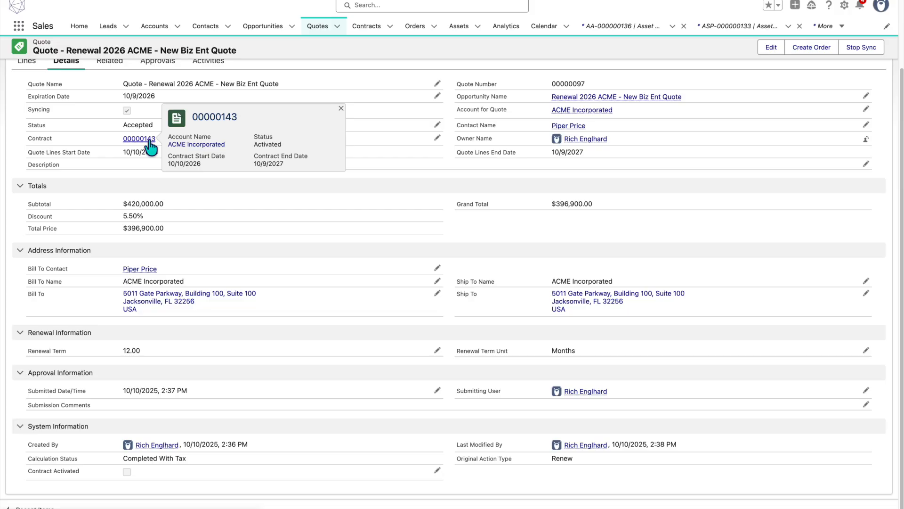
{"action": "left_click", "coordinate": [150, 141]}
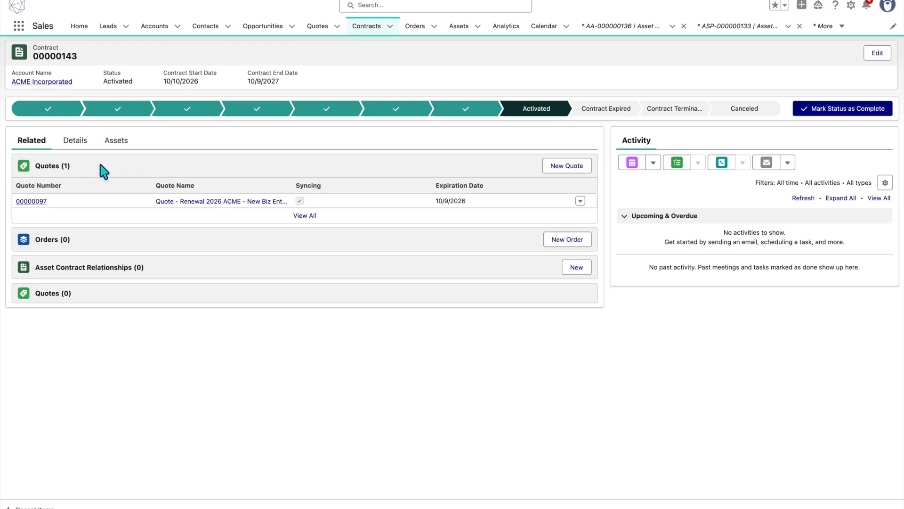
{"action": "left_click", "coordinate": [75, 142]}
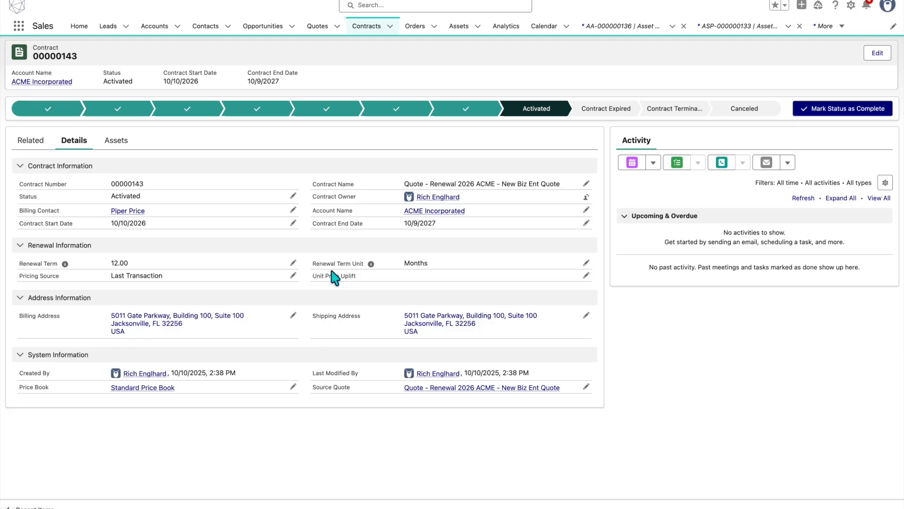
Open the order related to the renewal contract, check its product line, and return to the contract.
{"action": "left_click", "coordinate": [34, 144]}
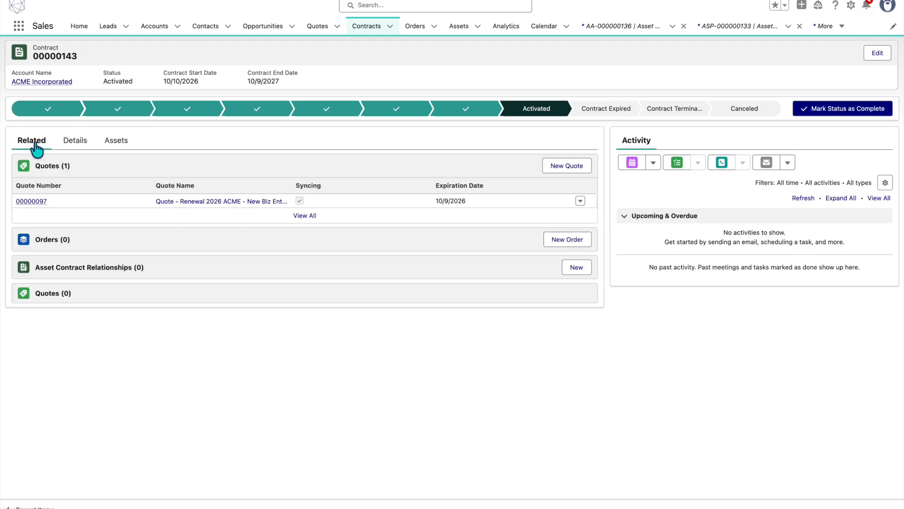
{"action": "left_click", "coordinate": [51, 242]}
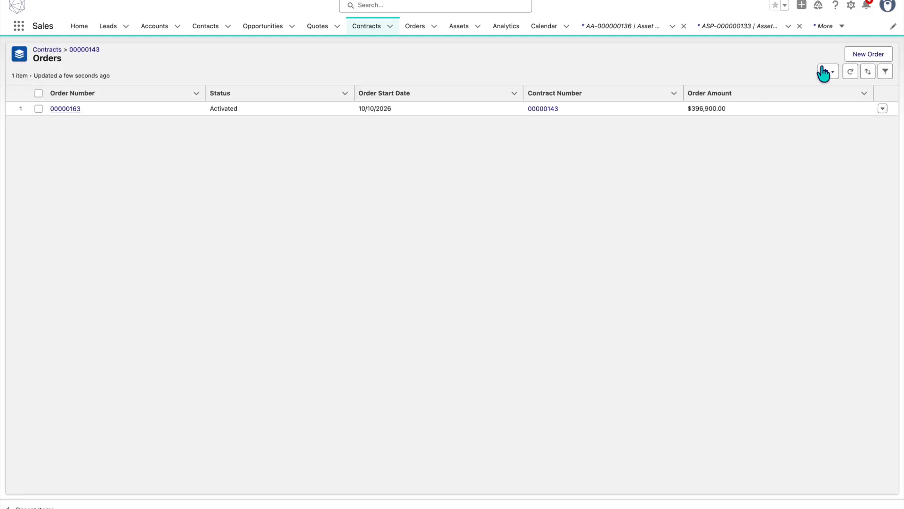
{"action": "left_click", "coordinate": [67, 109]}
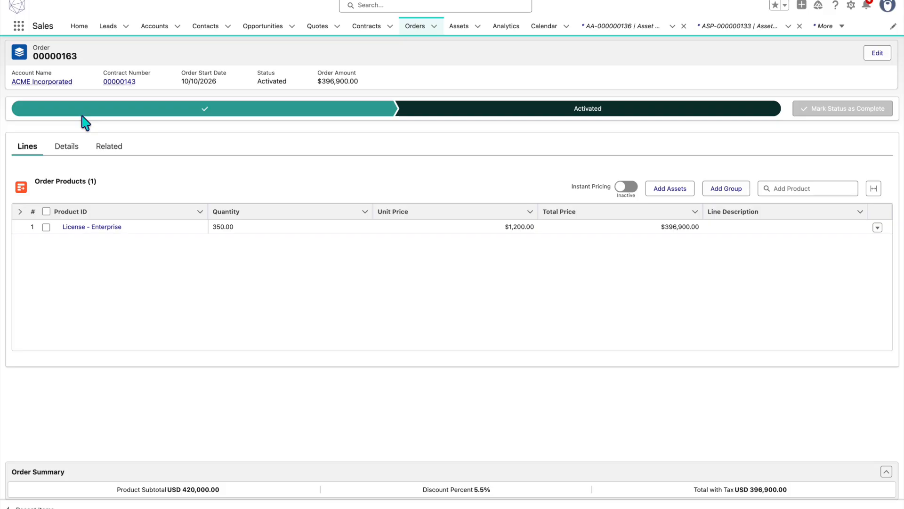
{"action": "left_click", "coordinate": [115, 82]}
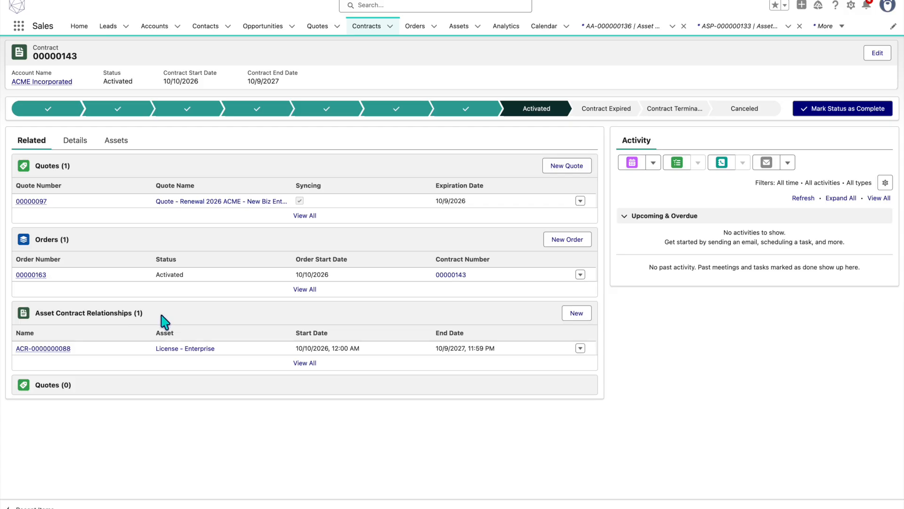
Open the License - Enterprise asset from the contract's managed assets and examine its lifecycle start, current end and final end dates.
{"action": "left_click", "coordinate": [117, 142]}
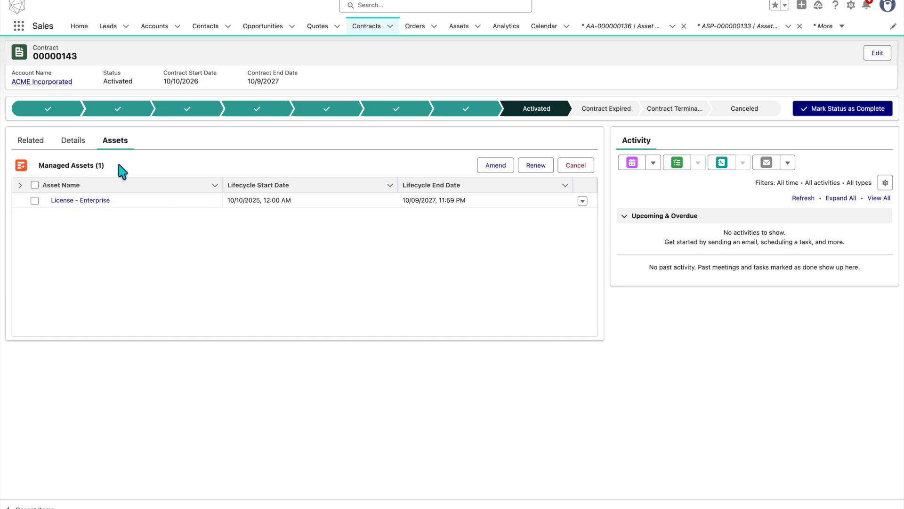
{"action": "left_click", "coordinate": [583, 202]}
{"action": "left_click", "coordinate": [577, 217]}
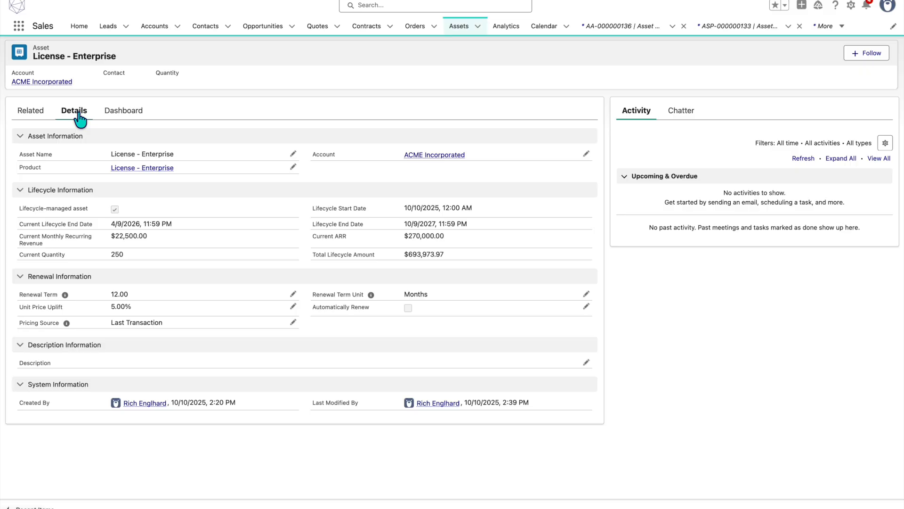
{"action": "left_click_drag", "start_coordinate": [404, 207], "coordinate": [439, 208]}
{"action": "left_click_drag", "start_coordinate": [112, 223], "coordinate": [140, 223]}
{"action": "left_click_drag", "start_coordinate": [313, 224], "coordinate": [444, 224]}
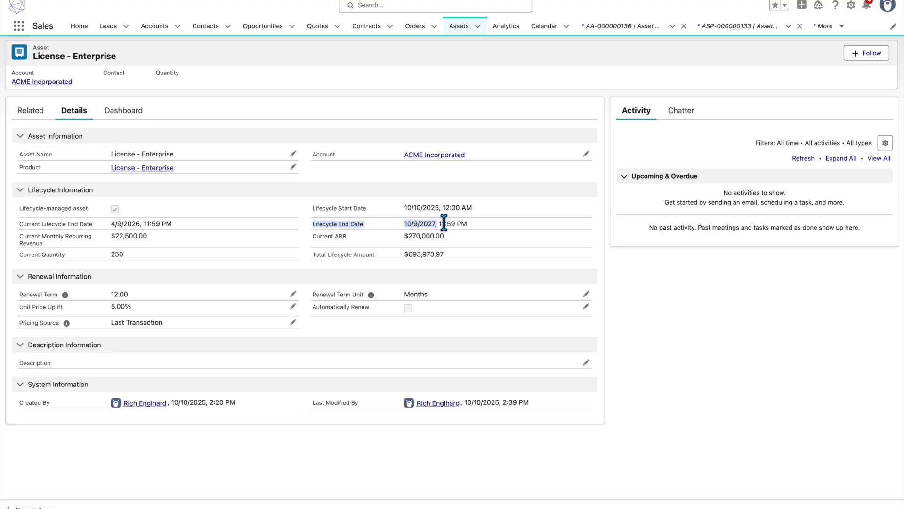
{"action": "left_click_drag", "start_coordinate": [403, 208], "coordinate": [481, 221]}
{"action": "left_click", "coordinate": [482, 228]}
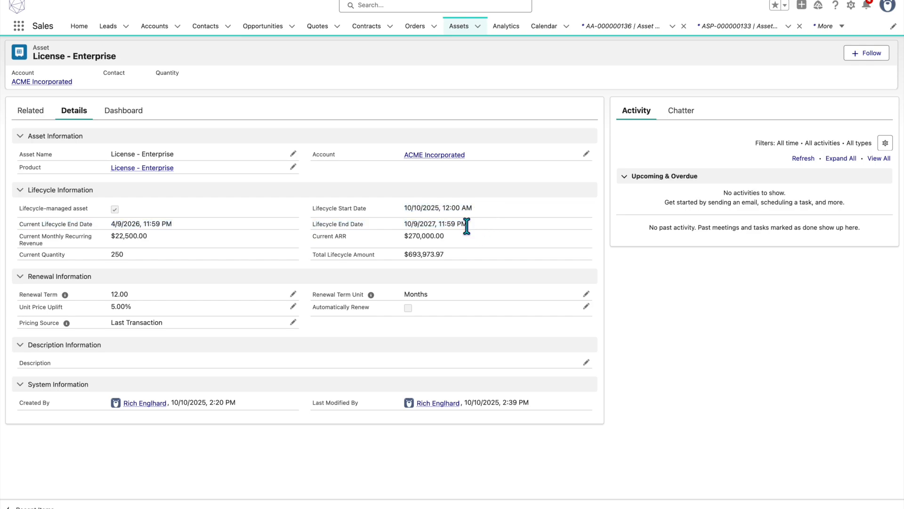
Compare the dates of the asset's state periods with its current lifecycle end date, and open the asset's dashboard.
{"action": "left_click", "coordinate": [22, 116]}
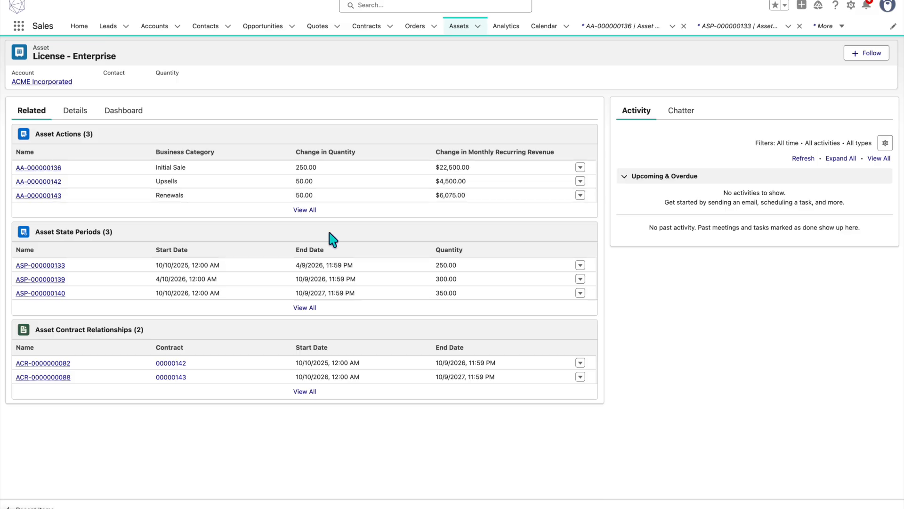
{"action": "left_click", "coordinate": [157, 265]}
{"action": "left_click_drag", "start_coordinate": [157, 265], "coordinate": [324, 263]}
{"action": "left_click", "coordinate": [75, 111]}
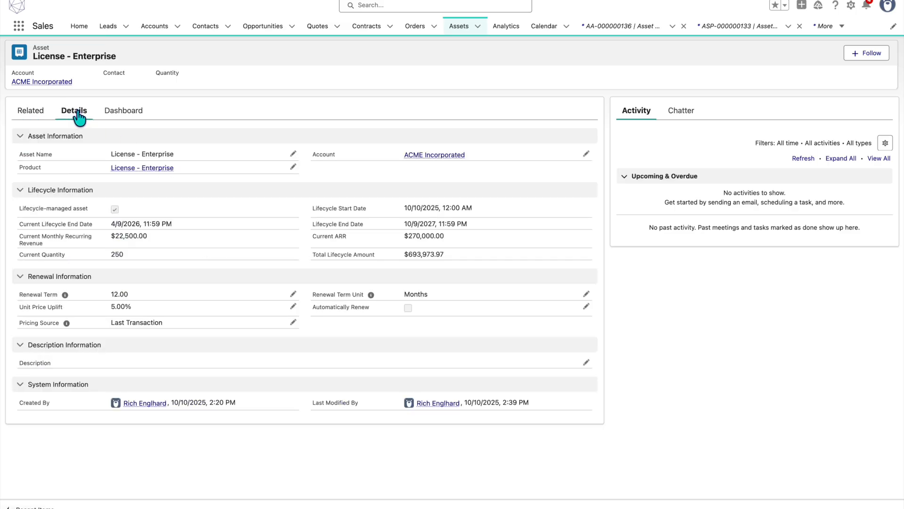
{"action": "left_click_drag", "start_coordinate": [111, 224], "coordinate": [158, 224]}
{"action": "left_click", "coordinate": [30, 111]}
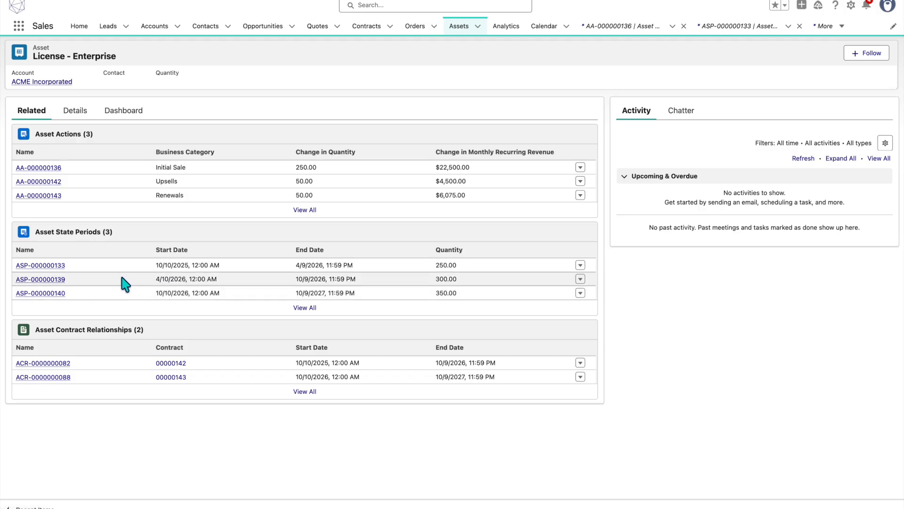
{"action": "left_click_drag", "start_coordinate": [155, 279], "coordinate": [365, 281]}
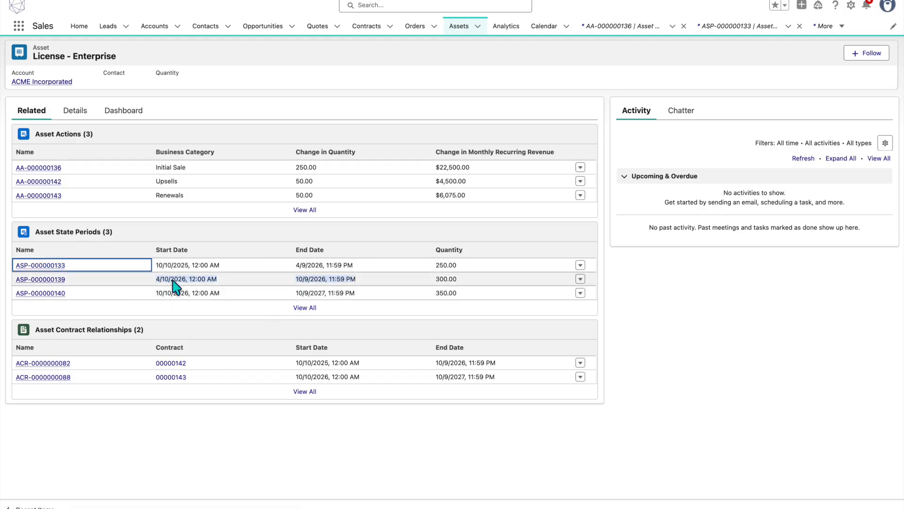
{"action": "left_click_drag", "start_coordinate": [159, 295], "coordinate": [373, 289]}
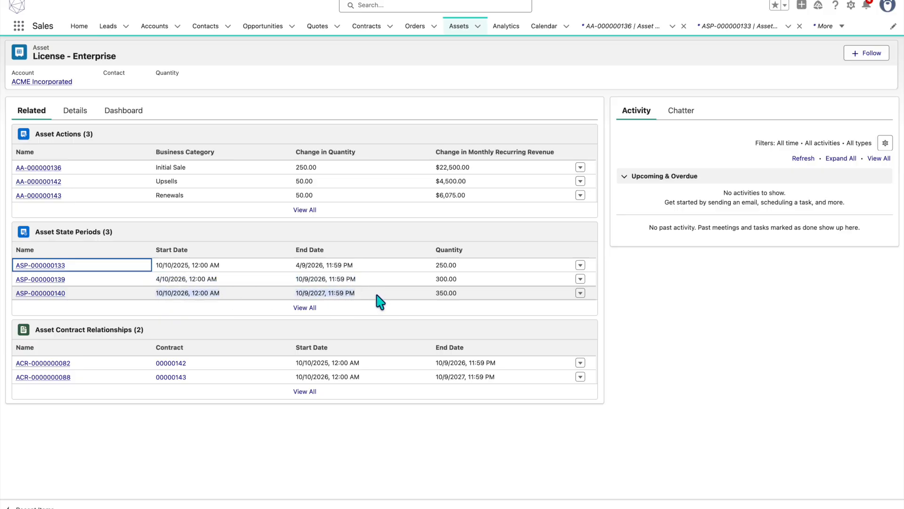
{"action": "left_click", "coordinate": [124, 113]}
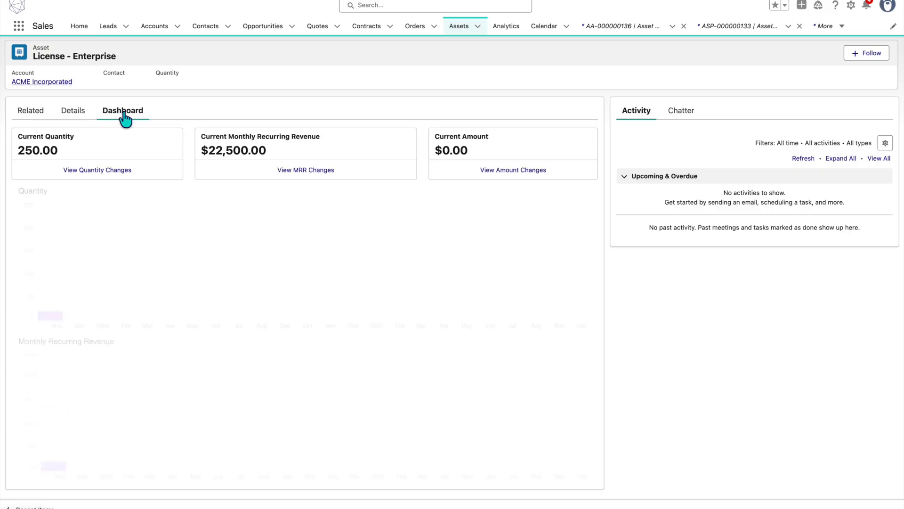